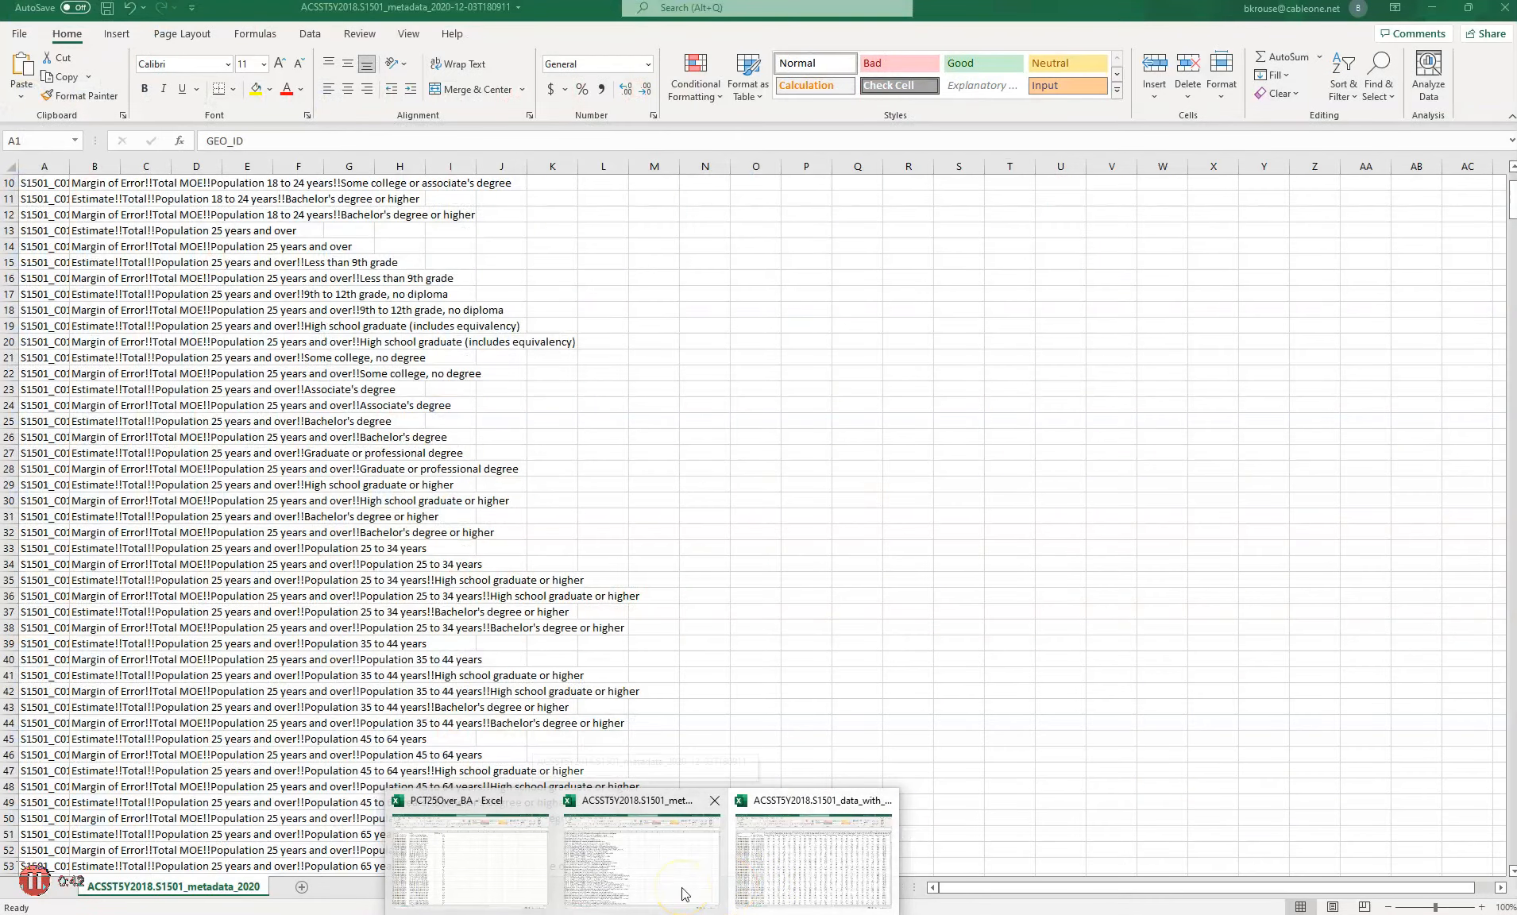
Step: Examine the column codes and their descriptions in the ACSST5Y2018.S1501 metadata workbook
left_click(682, 889)
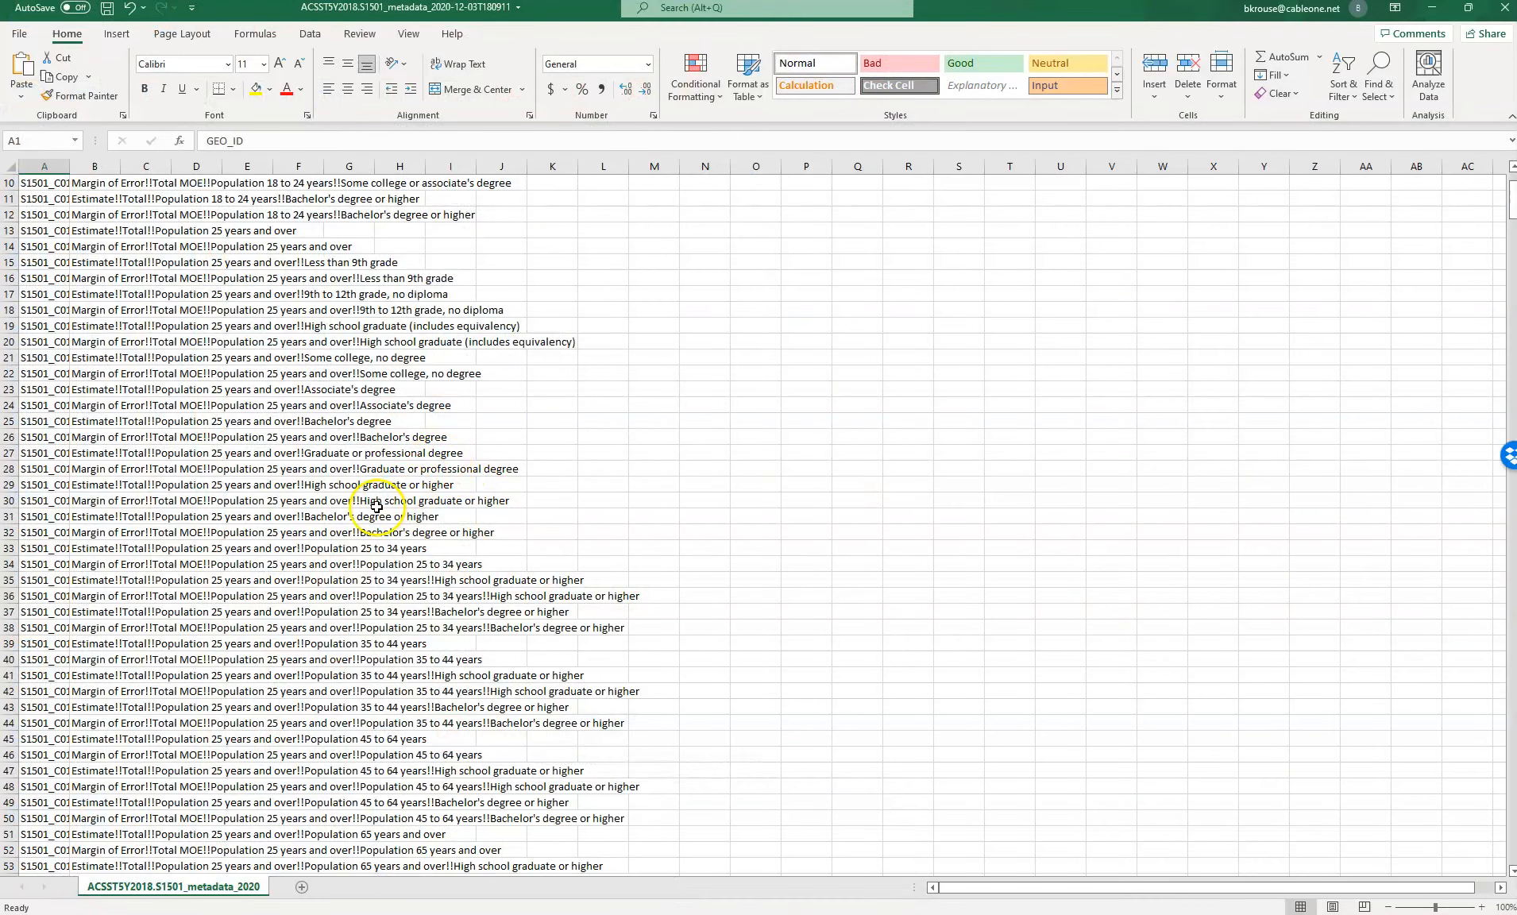
left_click(38, 536)
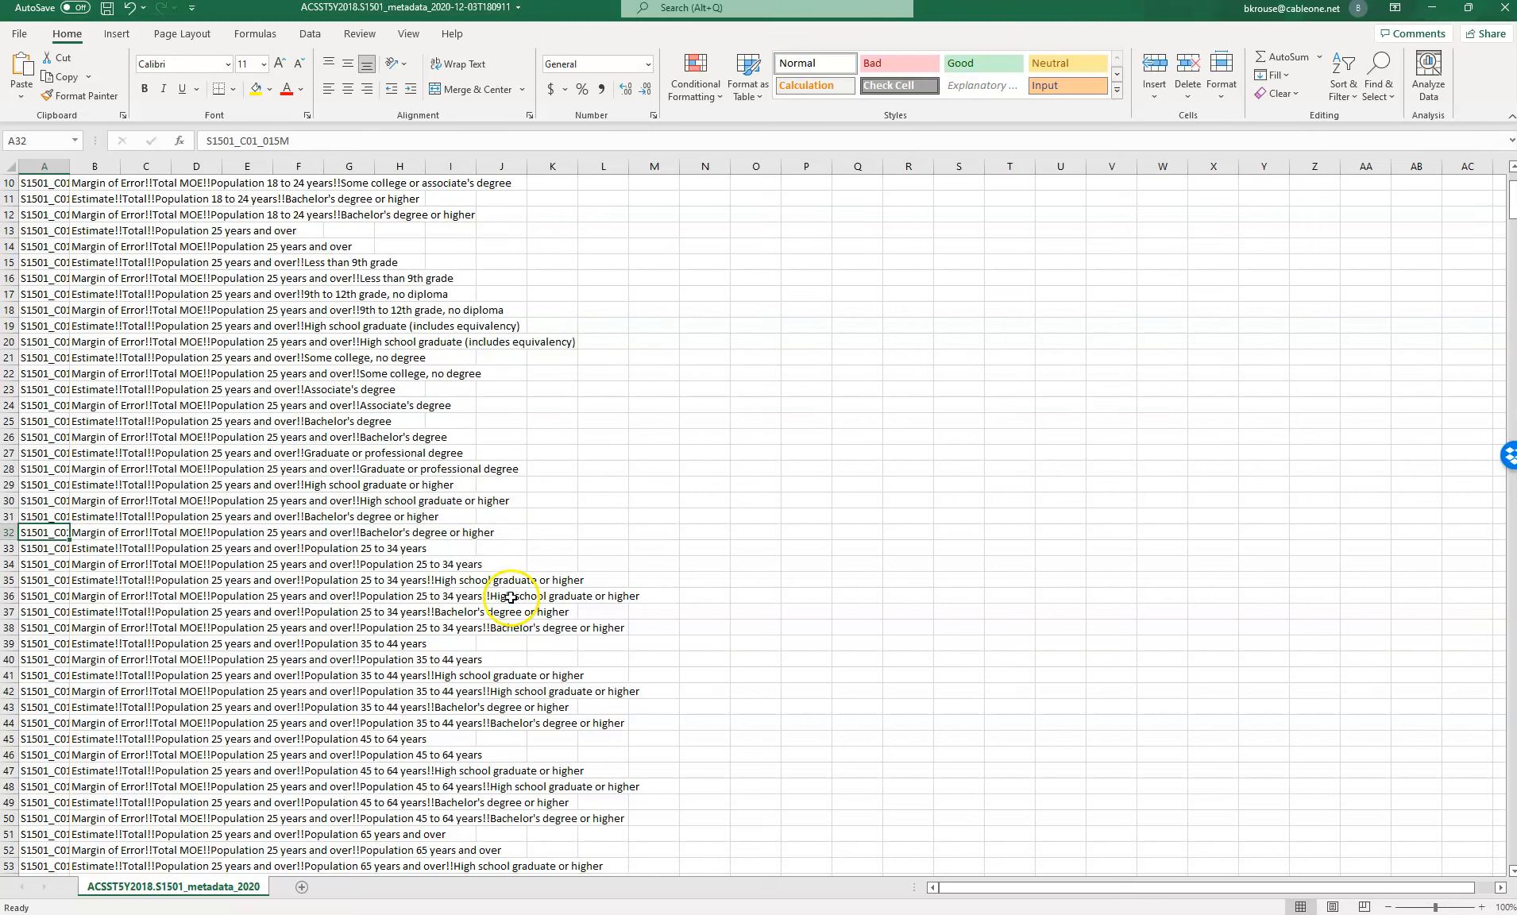
left_click(624, 913)
left_click(602, 877)
Step: Inspect the second header row of the S1501 data_with_overlays workbook, and bring up the PCT25Over_BA workbook
left_click(635, 913)
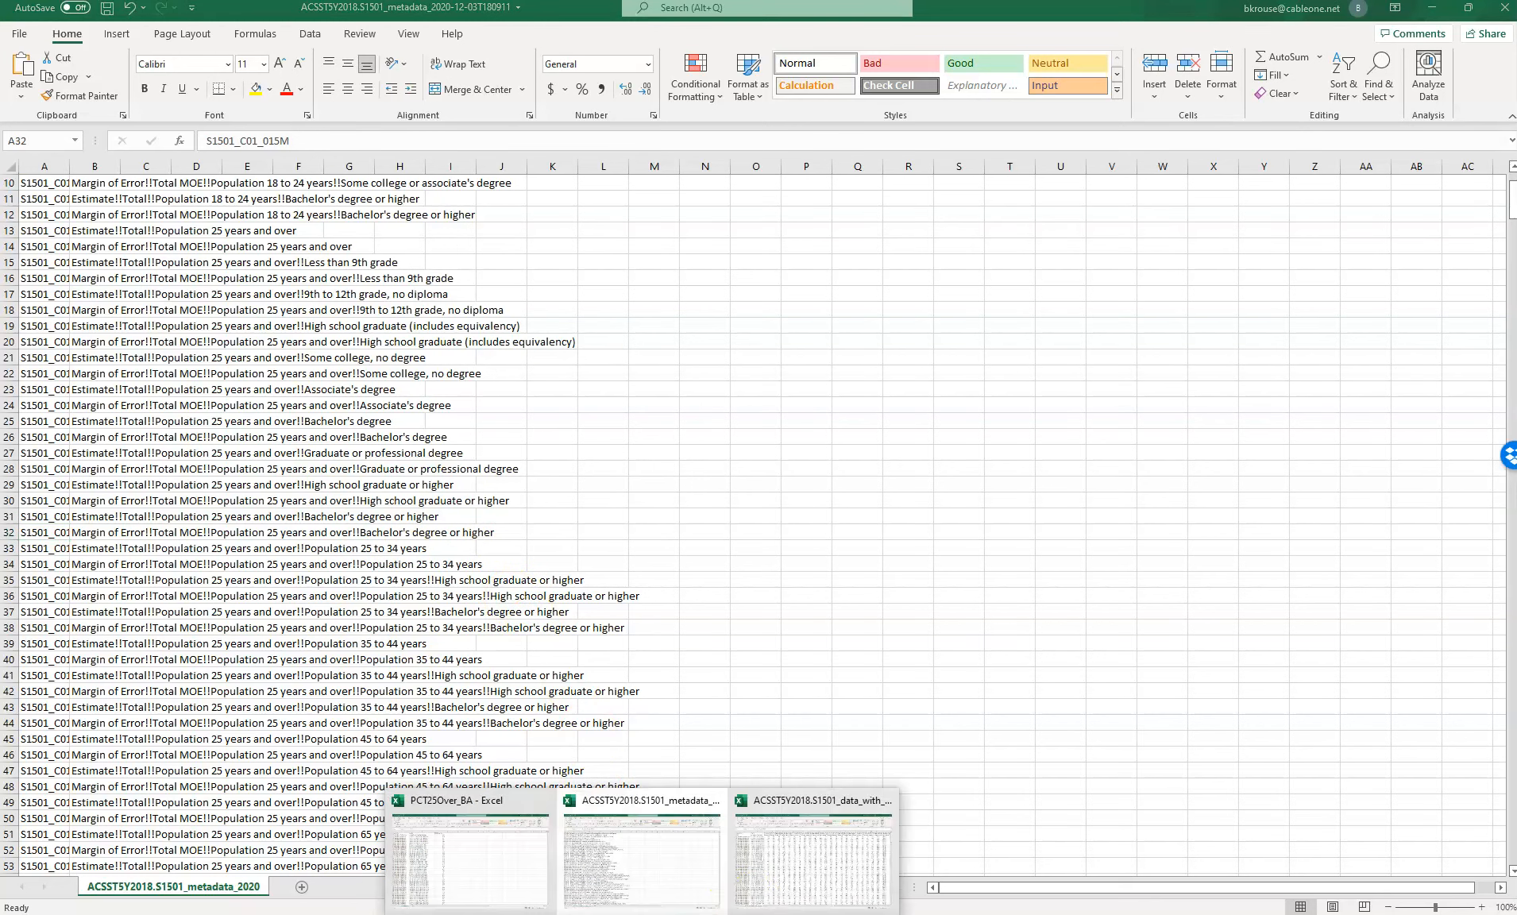
left_click(806, 877)
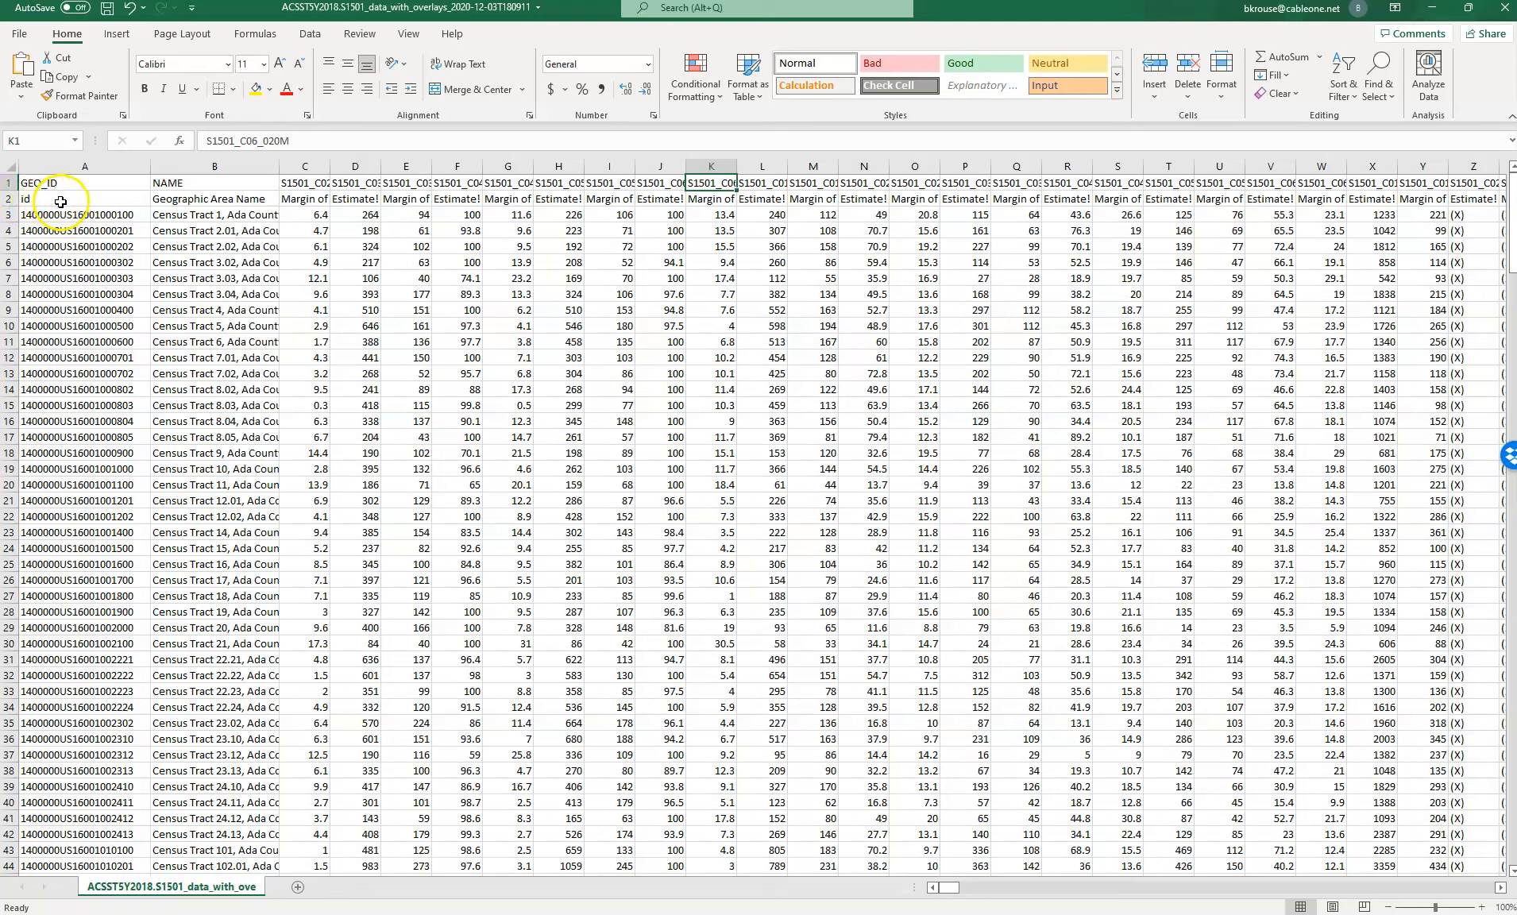
left_click(11, 200)
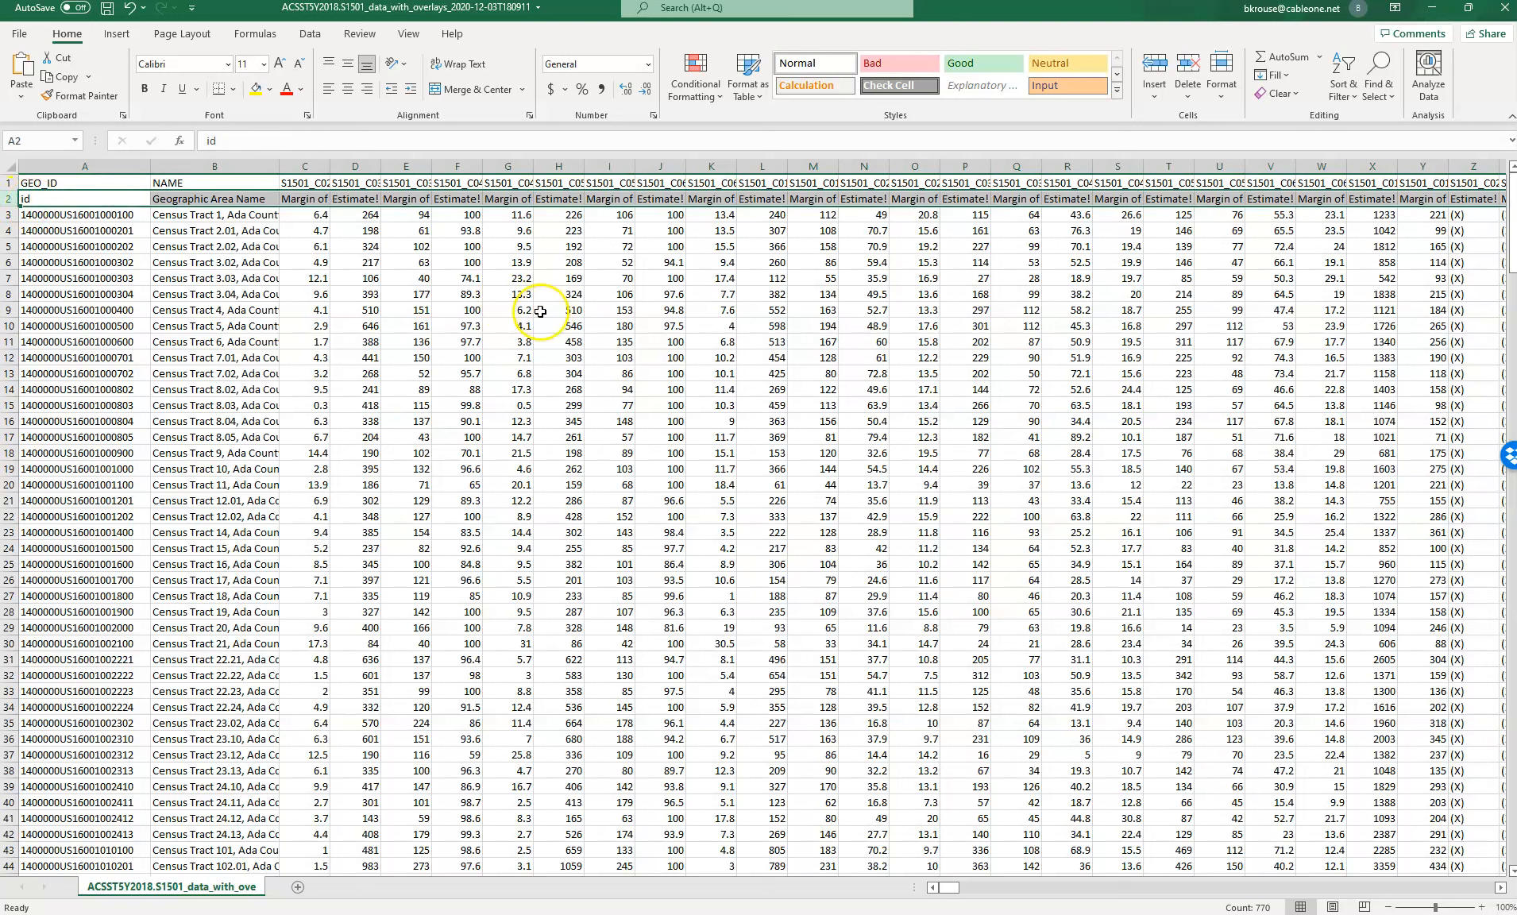
mouse_move(581, 898)
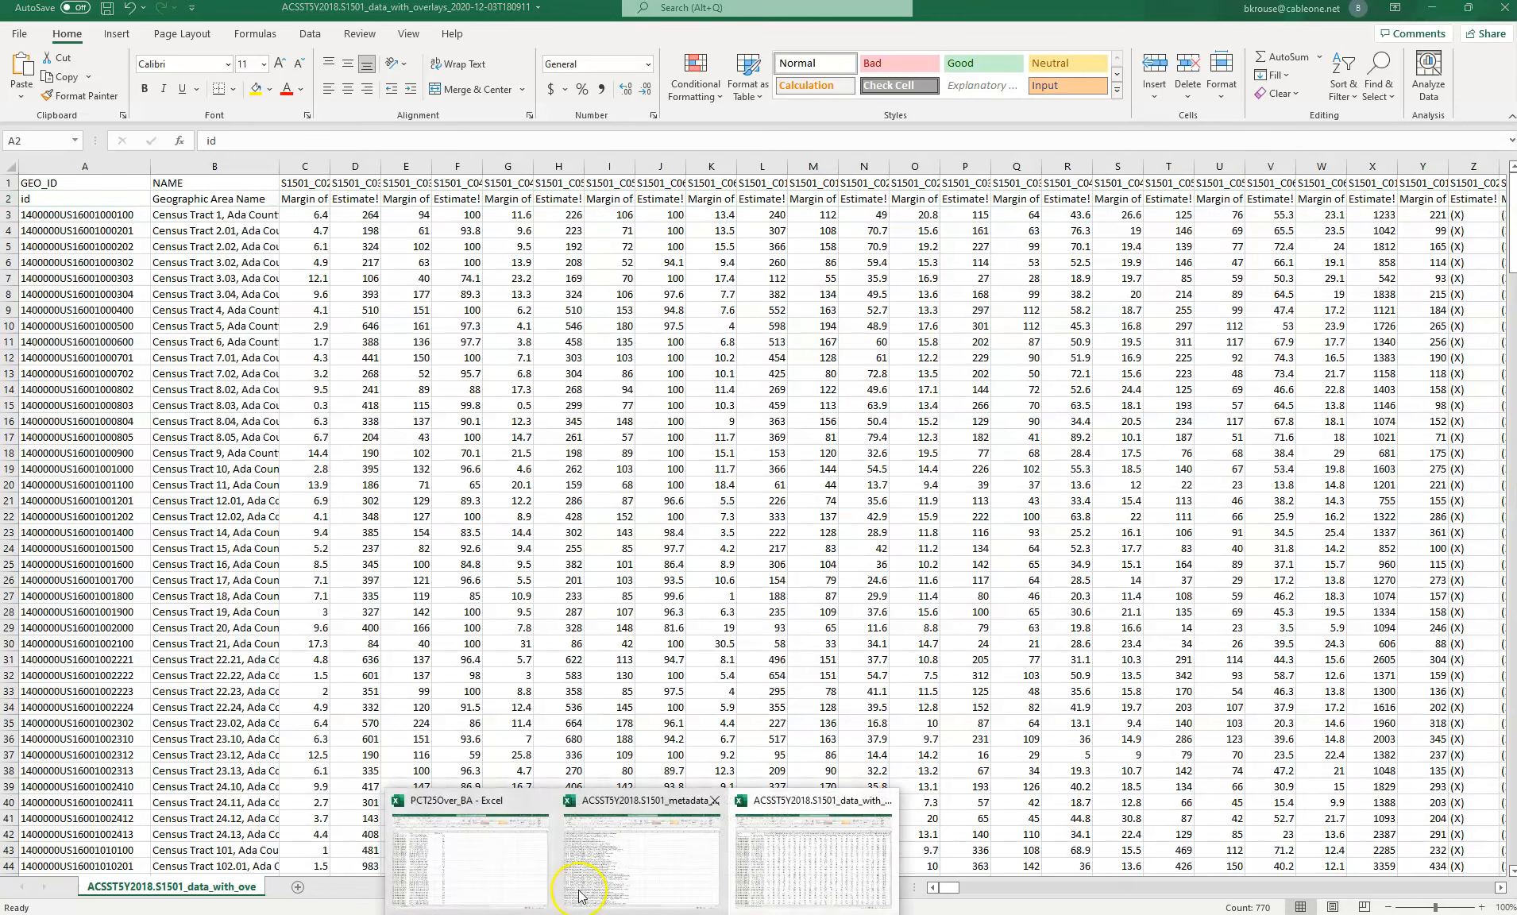
left_click(517, 856)
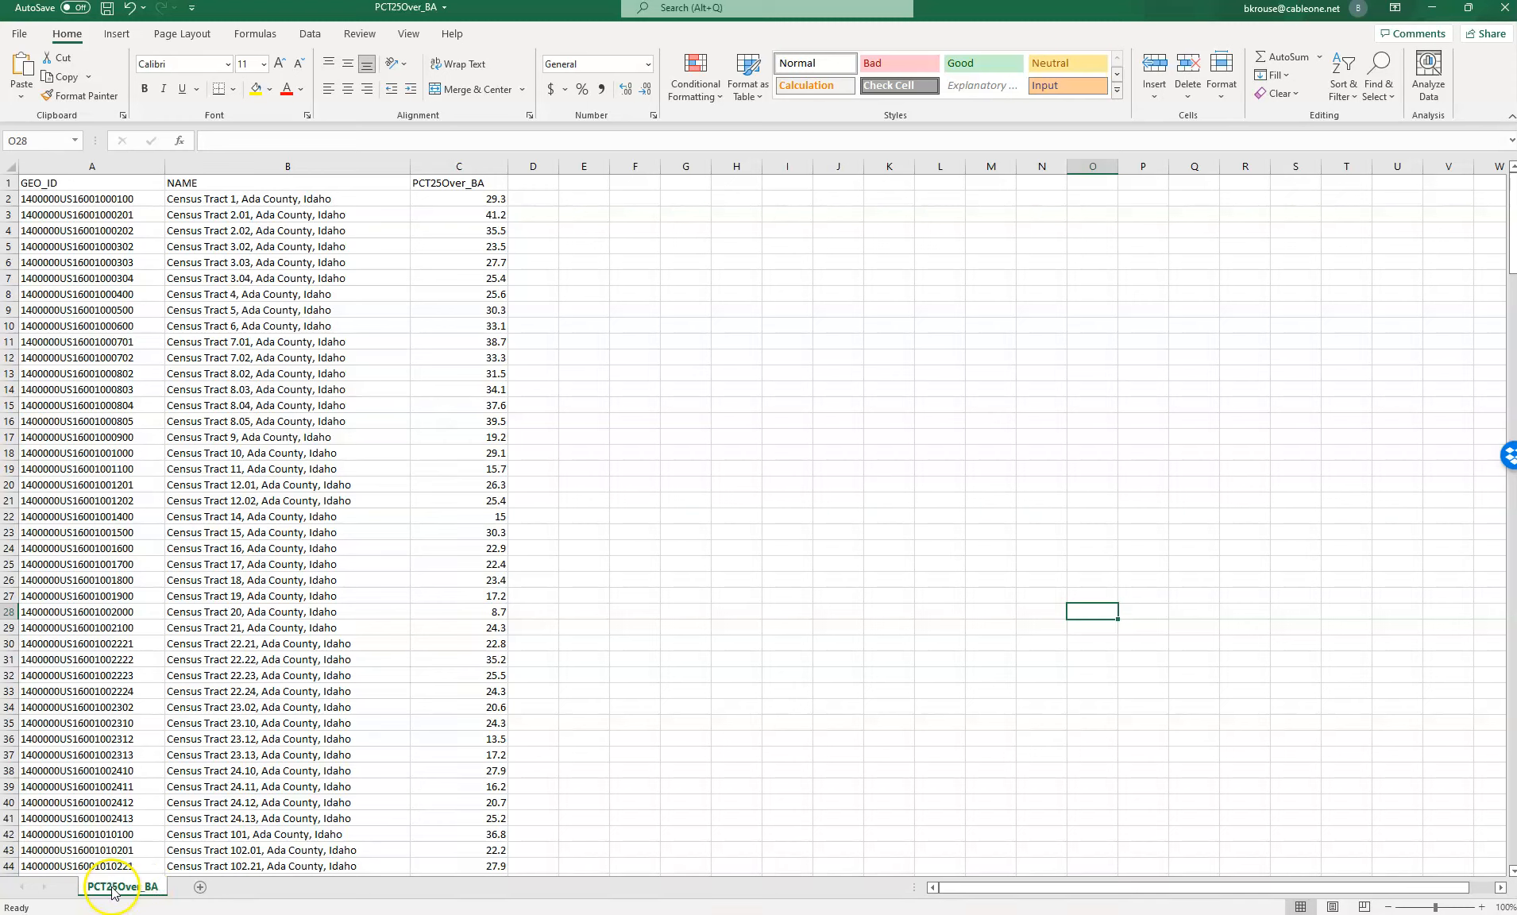
Step: Switch to ArcGIS Pro and add the cb_2019_16_tract_500k.shp shapefile from the project's Data folder to Map2
key("alt+Tab")
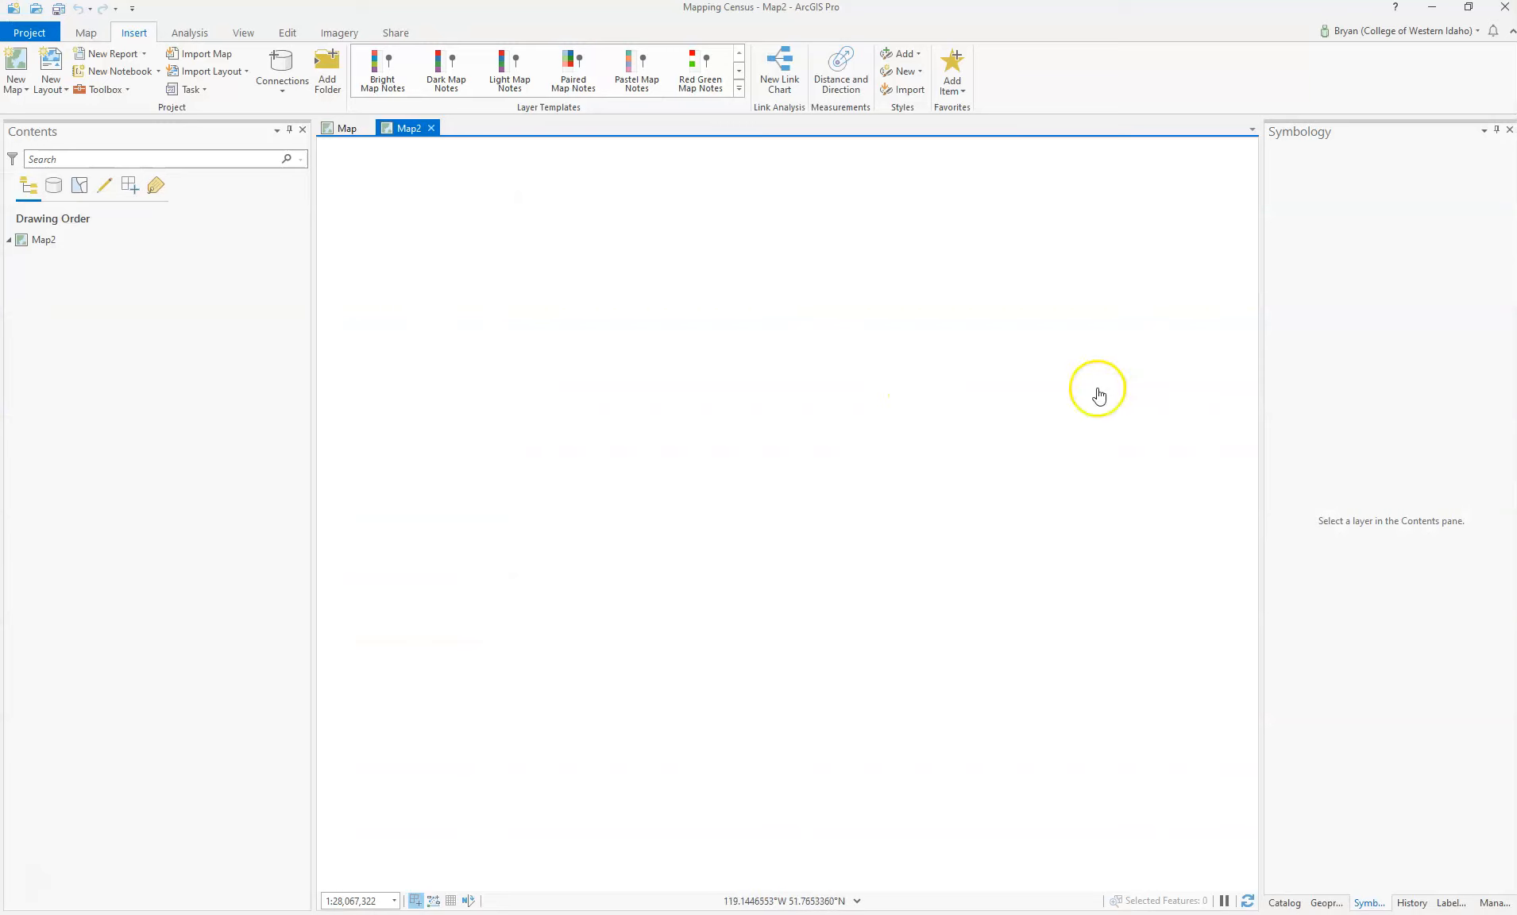
left_click(1285, 904)
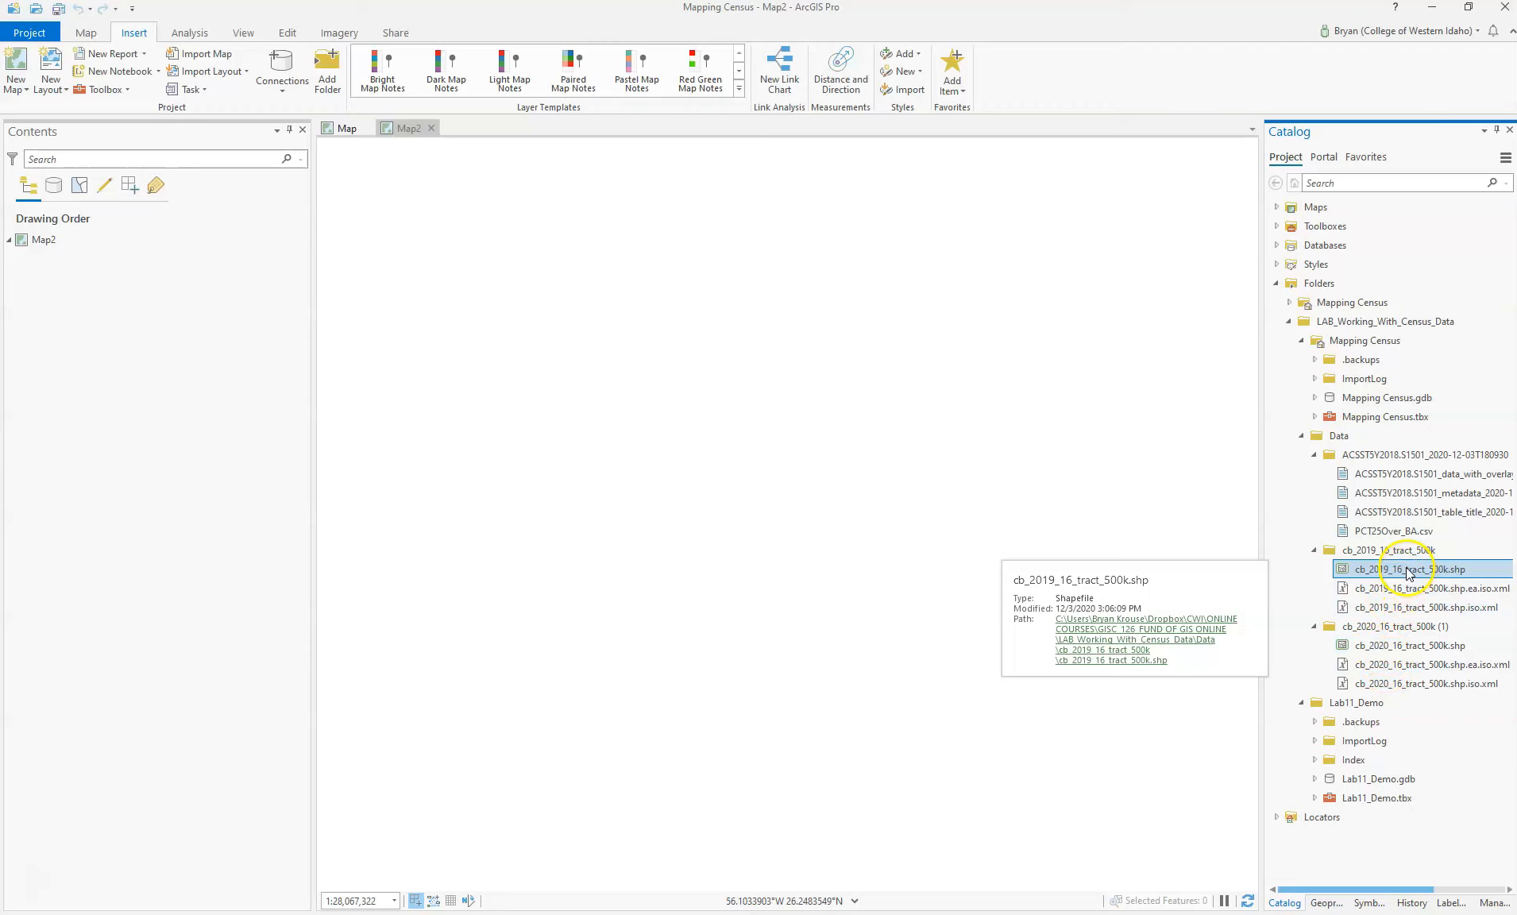
mouse_move(1410, 572)
left_mouse_down()
mouse_move(1249, 578)
mouse_move(737, 541)
left_mouse_up()
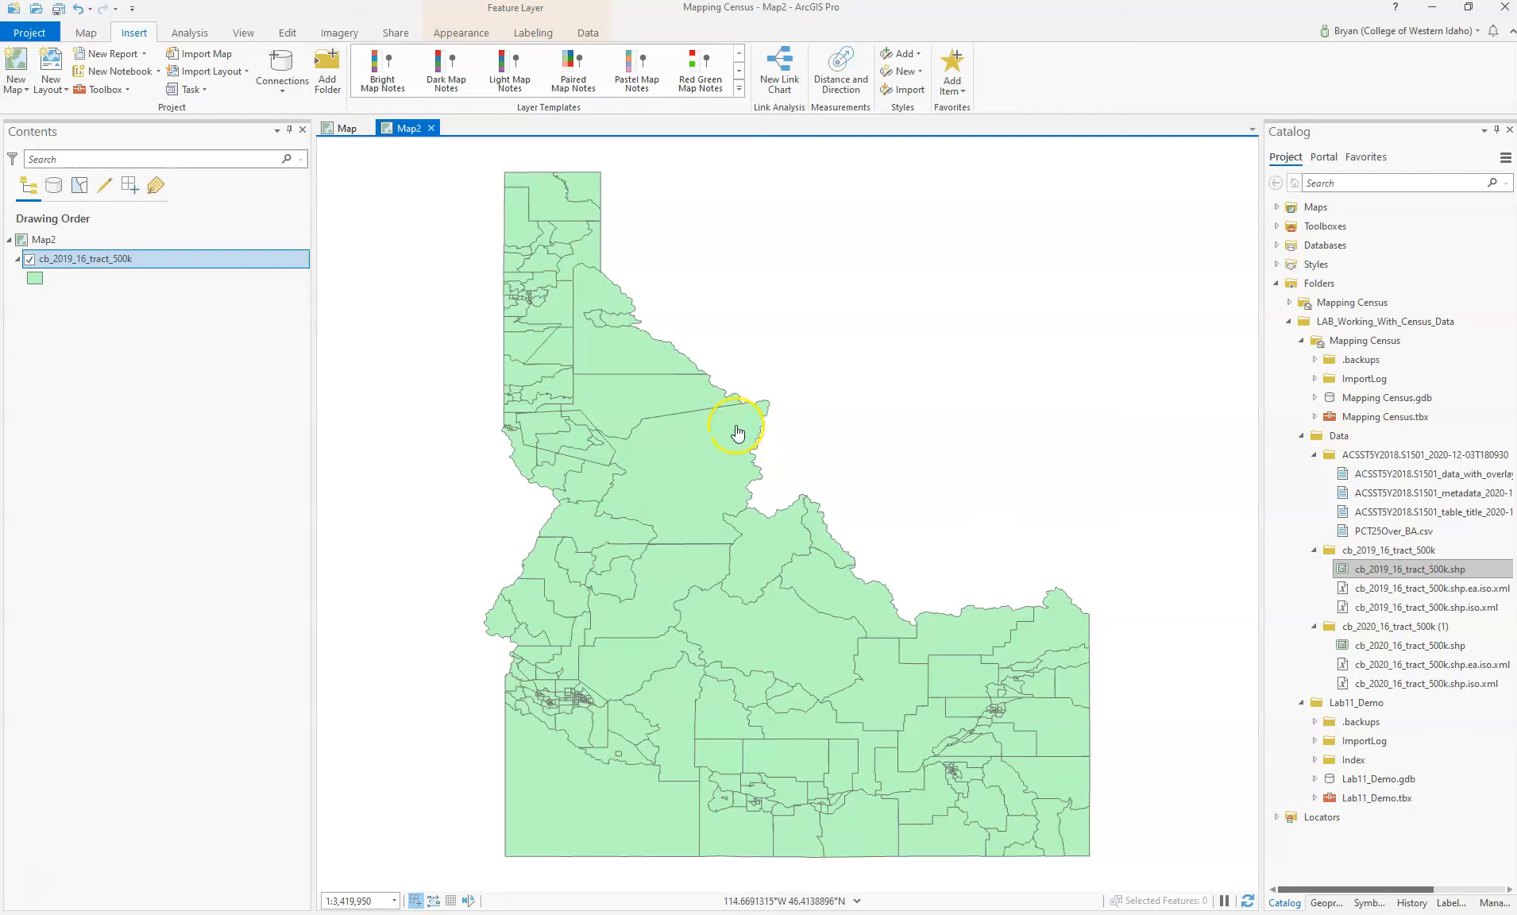
Step: Check the spatial reference details in the source properties of the cb_2019_16_tract_500k layer
left_click(126, 260)
right_click(126, 261)
left_click(166, 761)
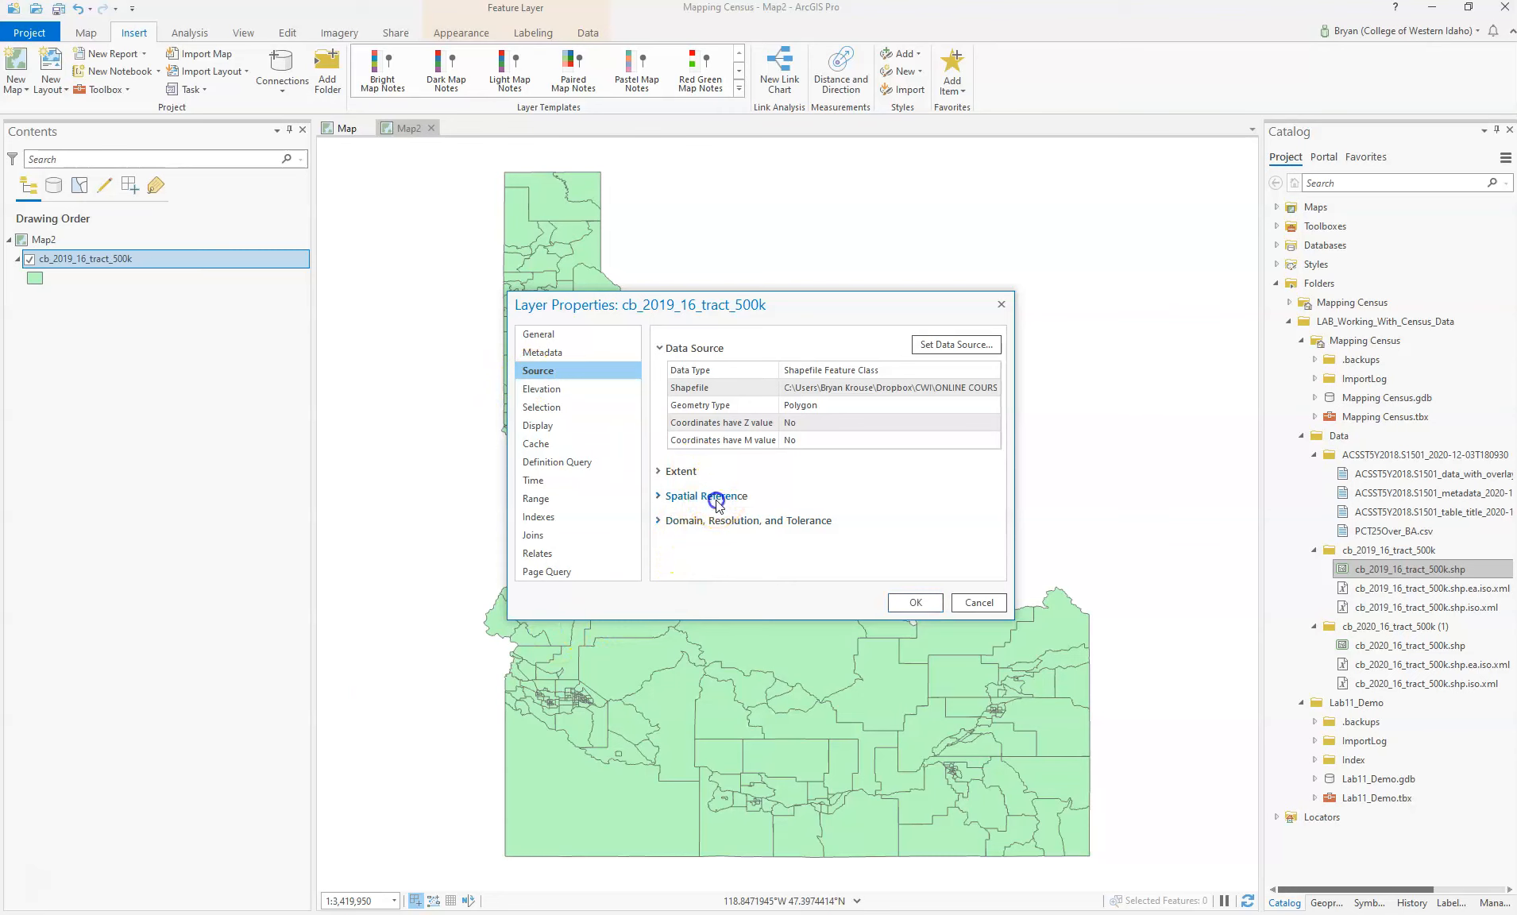
left_click(716, 497)
left_click(840, 516)
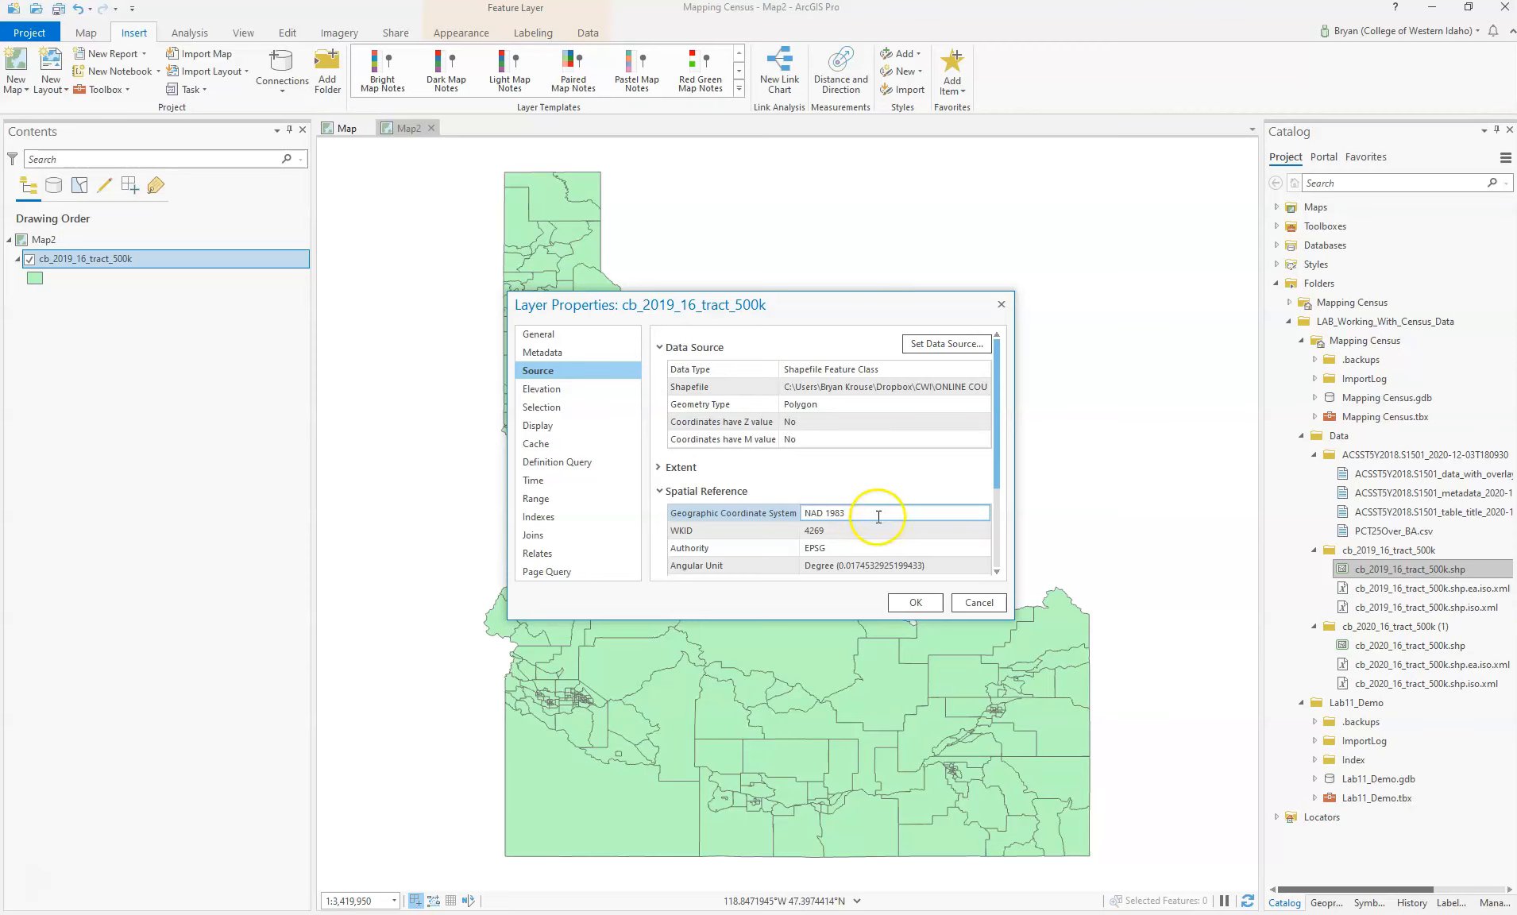
scroll(866, 516, "down", 3)
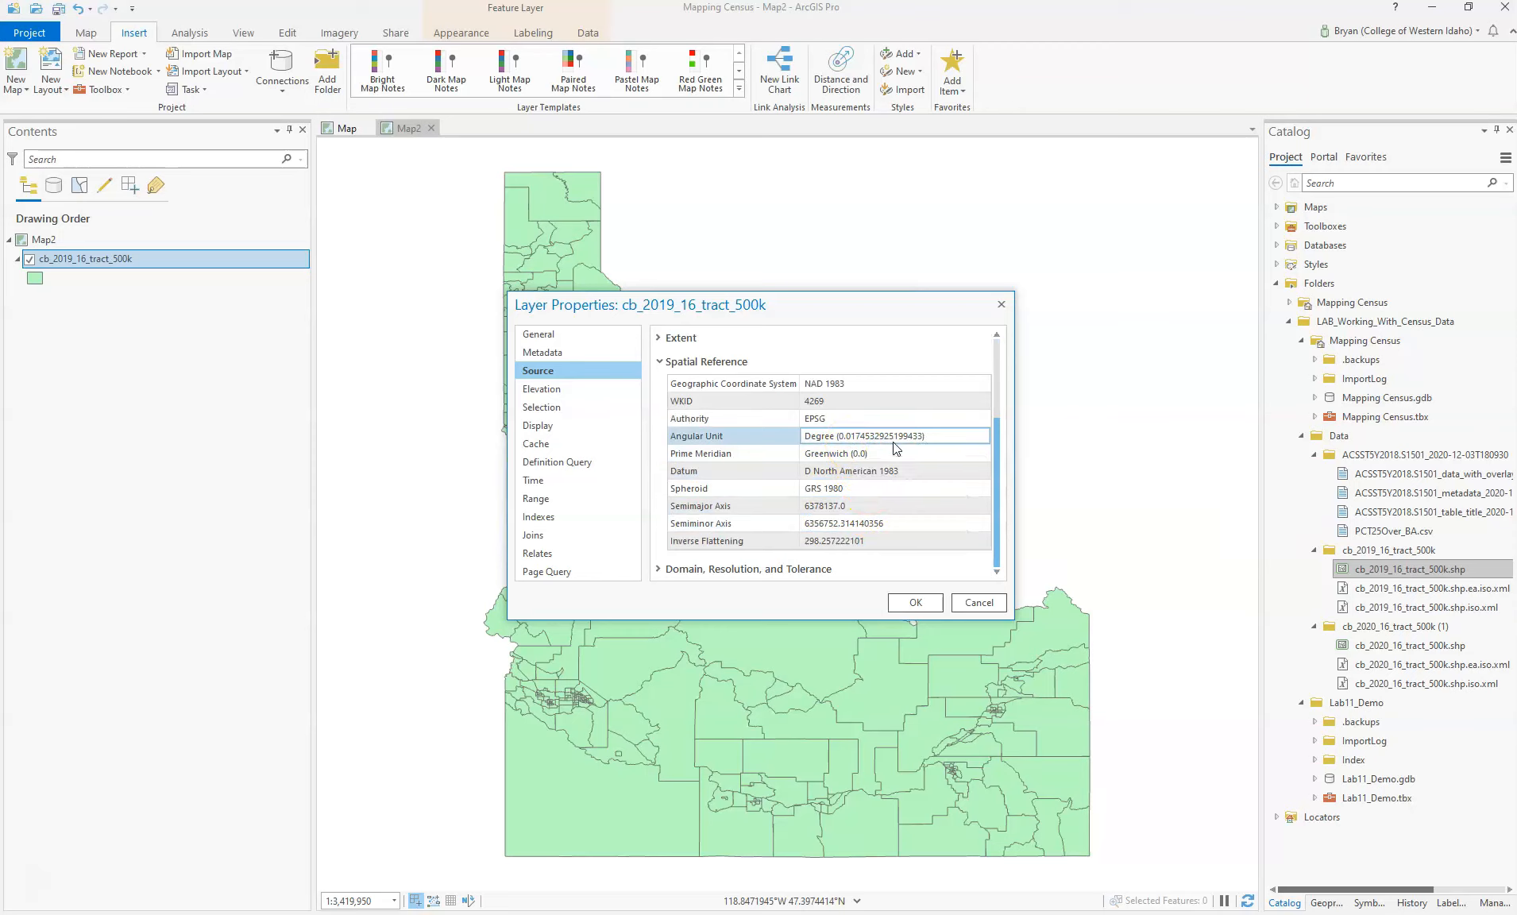
scroll(930, 508, "up", 3)
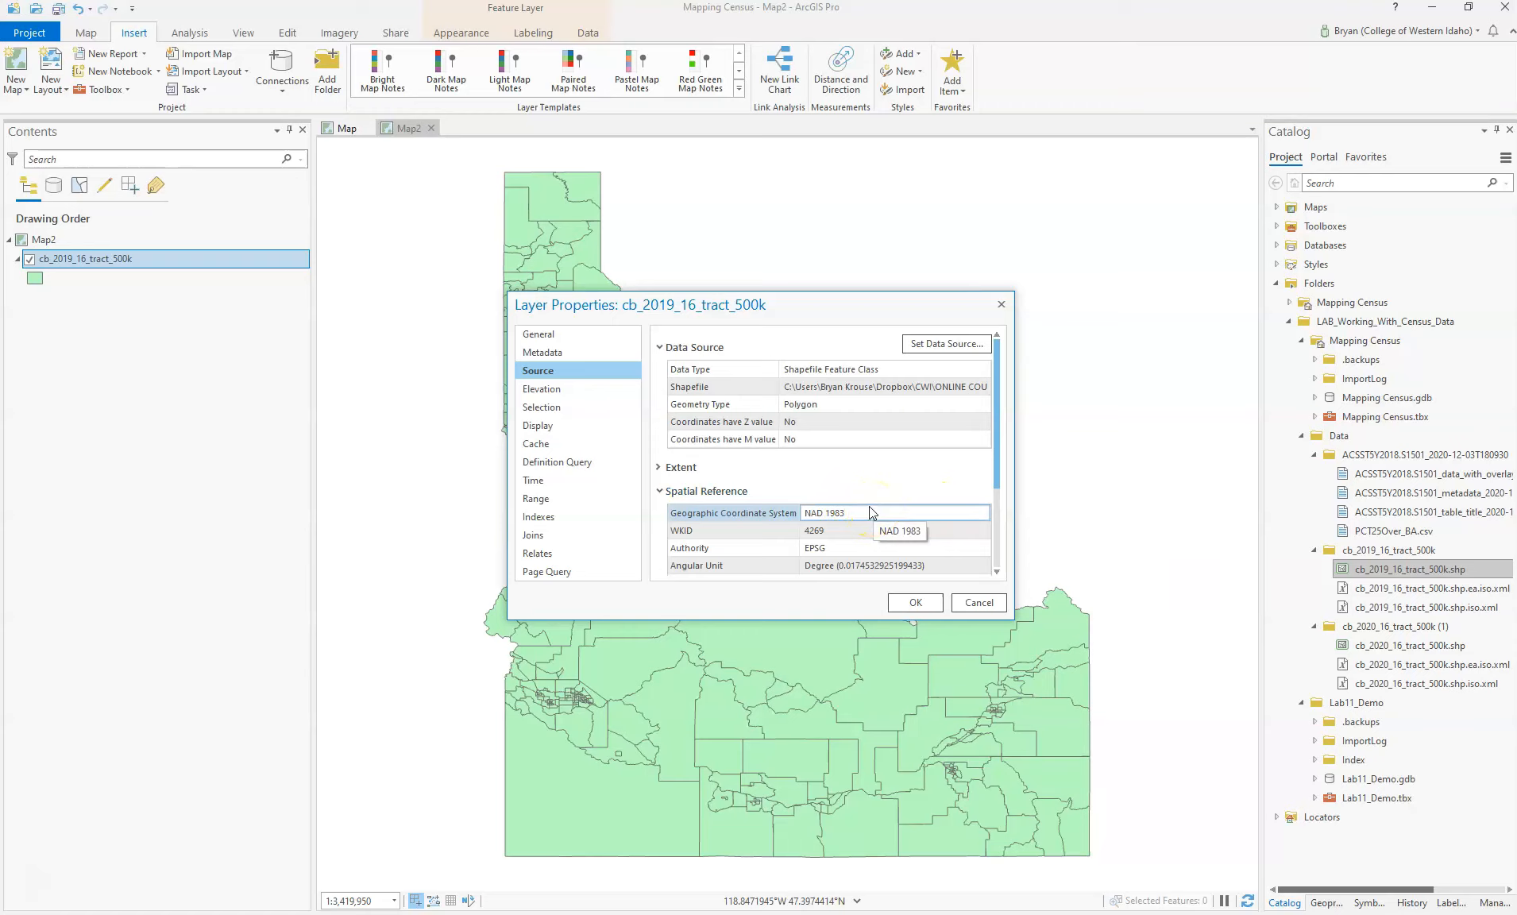
left_click(905, 597)
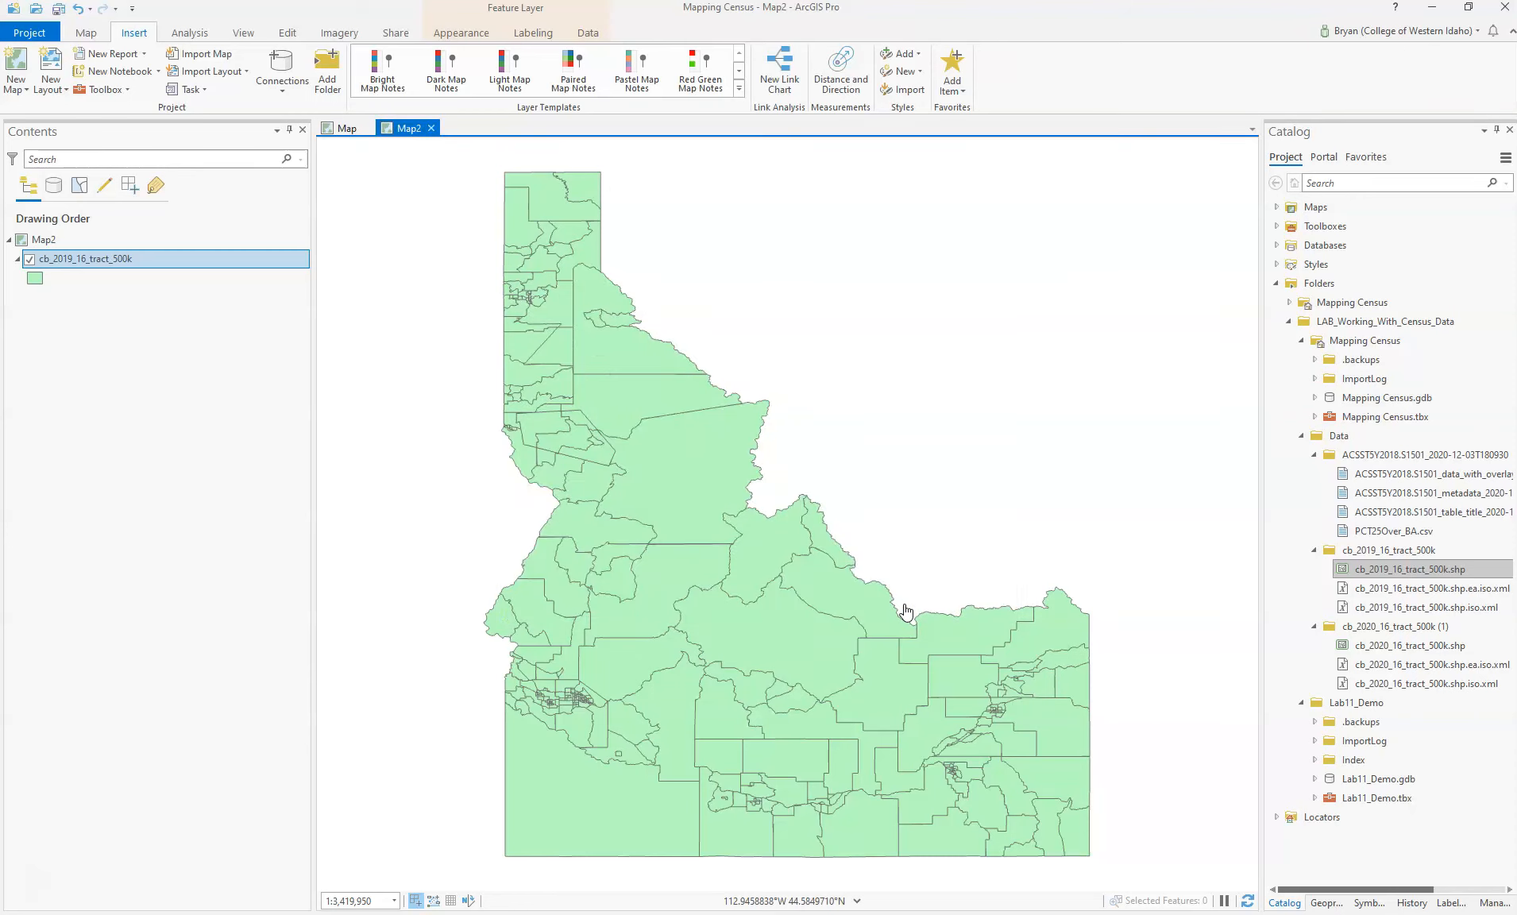
Step: Open the Project geoprocessing tool and set cb_2019_16_tract_500k as its input dataset
left_click(1329, 903)
left_click(1277, 159)
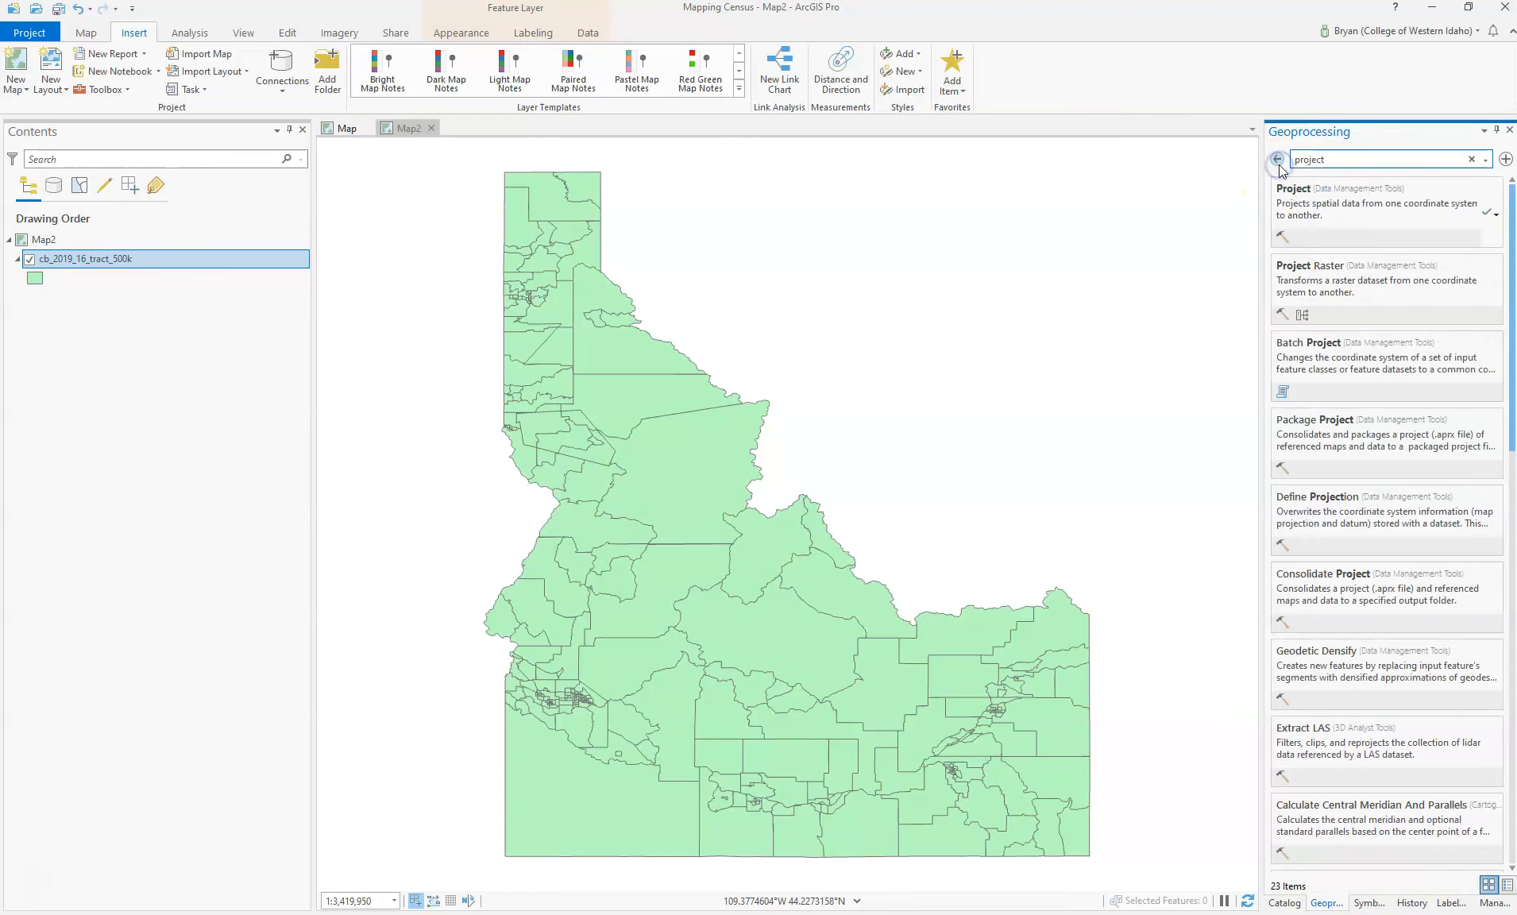
left_click_drag(1358, 159, 1288, 161)
left_click(1380, 164)
left_click(1300, 193)
left_click(1484, 228)
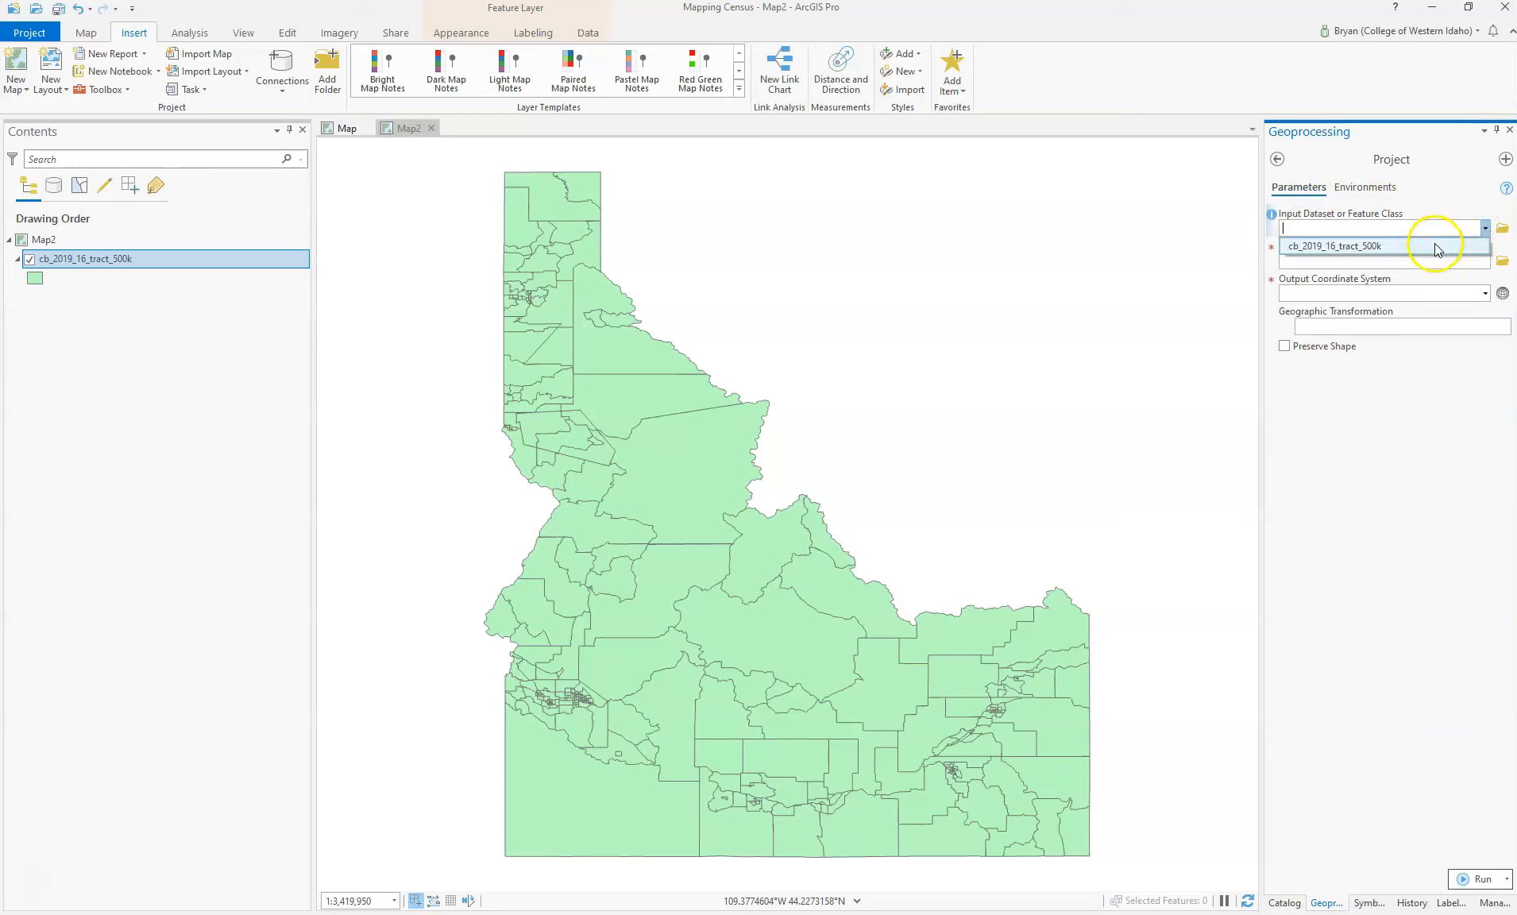
left_click(1434, 247)
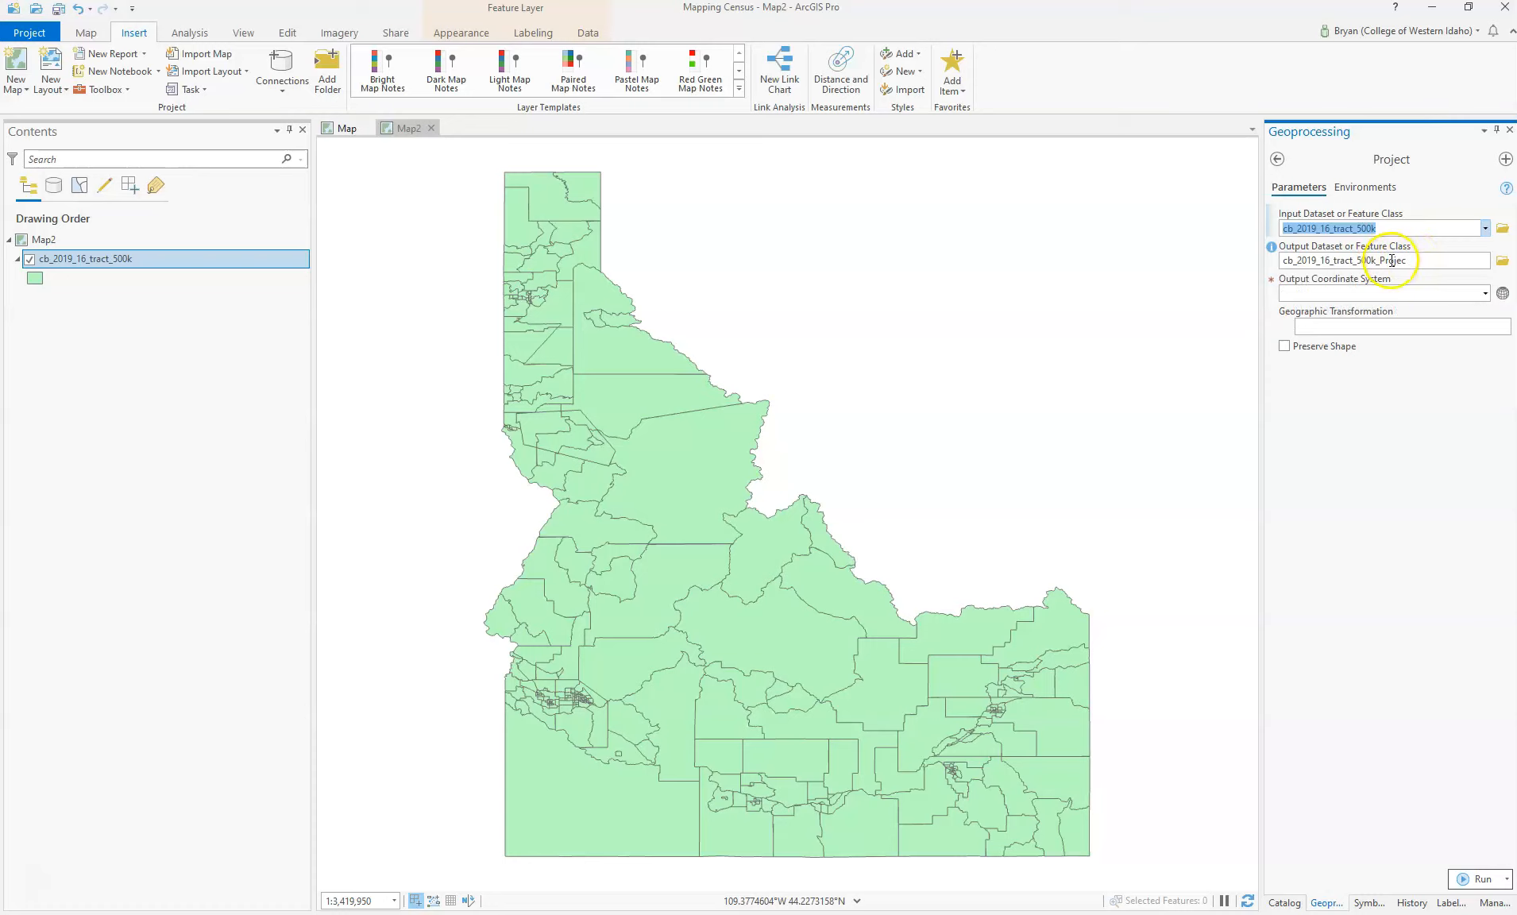
Step: Name the output feature class IdahoTracts, keeping it in Mapping Census.gdb
left_click(1353, 259)
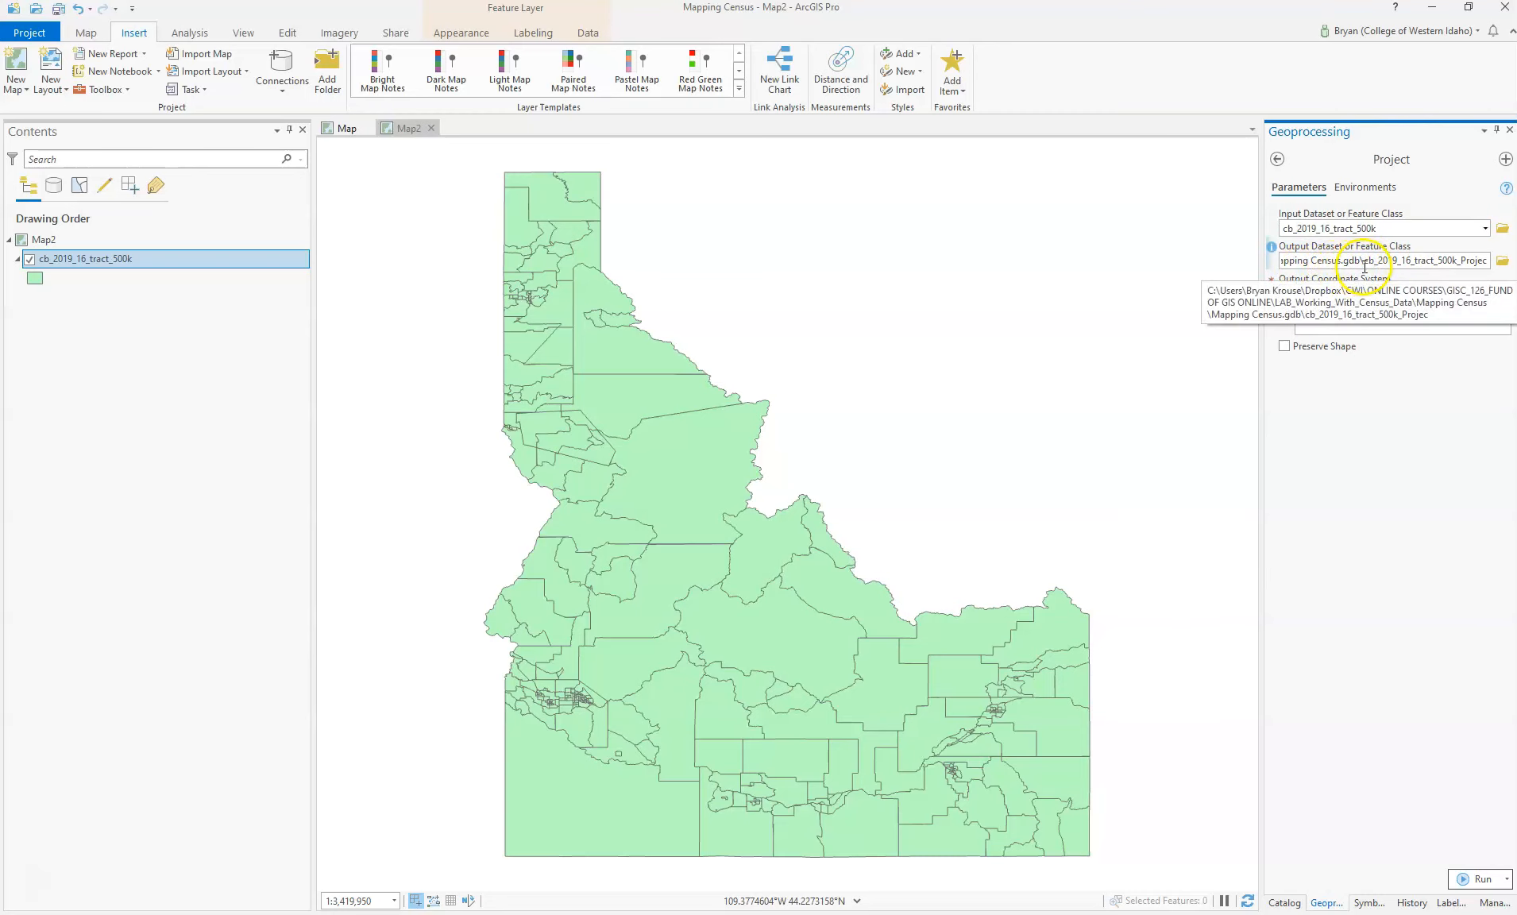
left_click(1366, 261)
left_click_drag(1383, 263, 1485, 261)
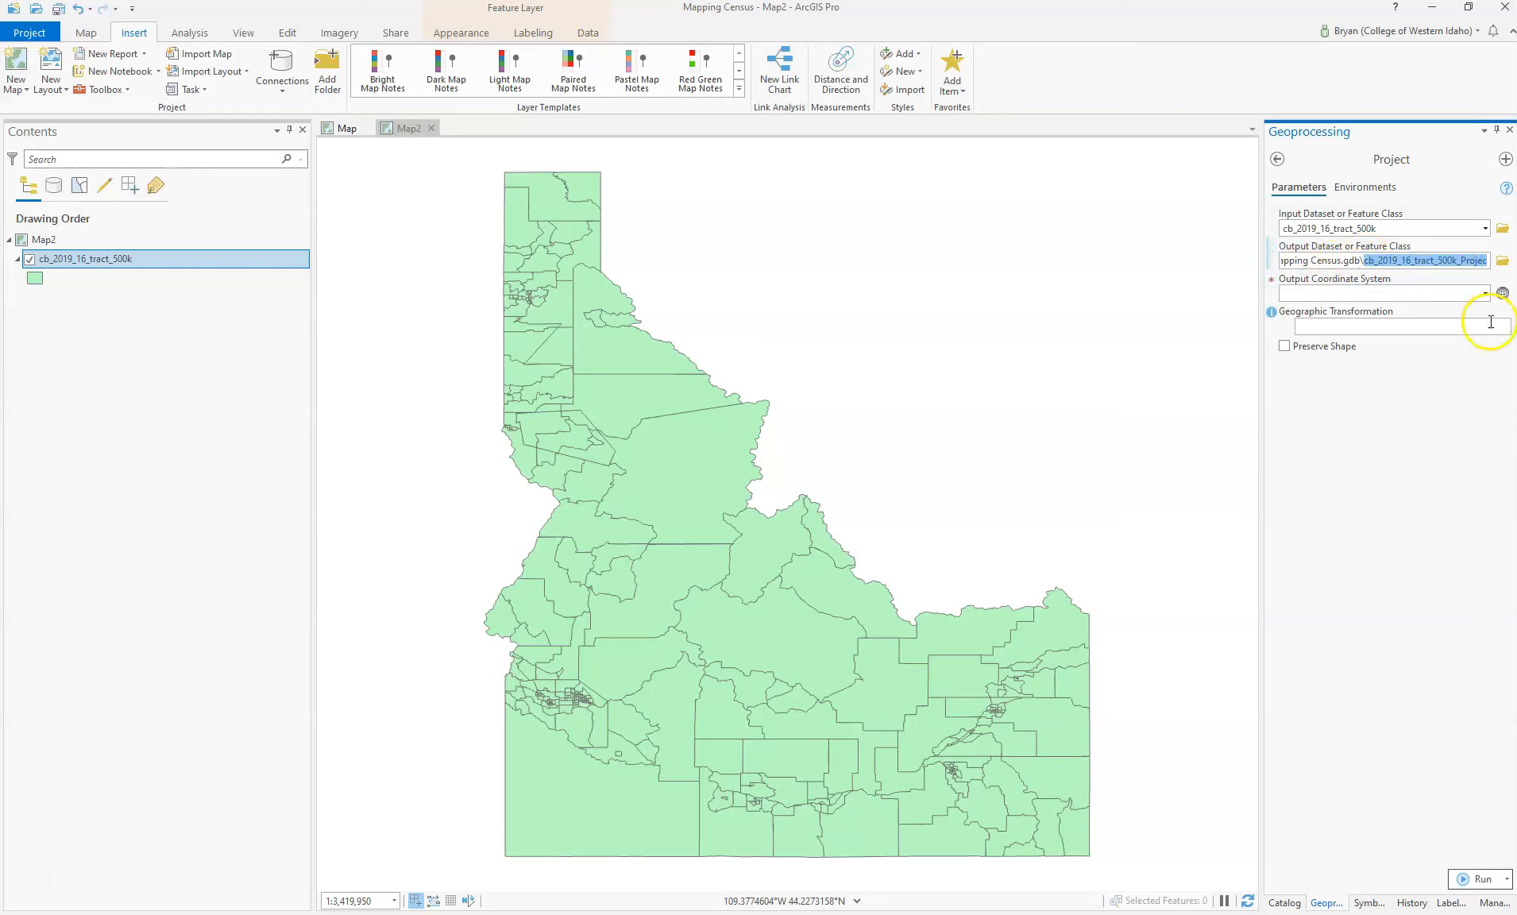
type("Idah")
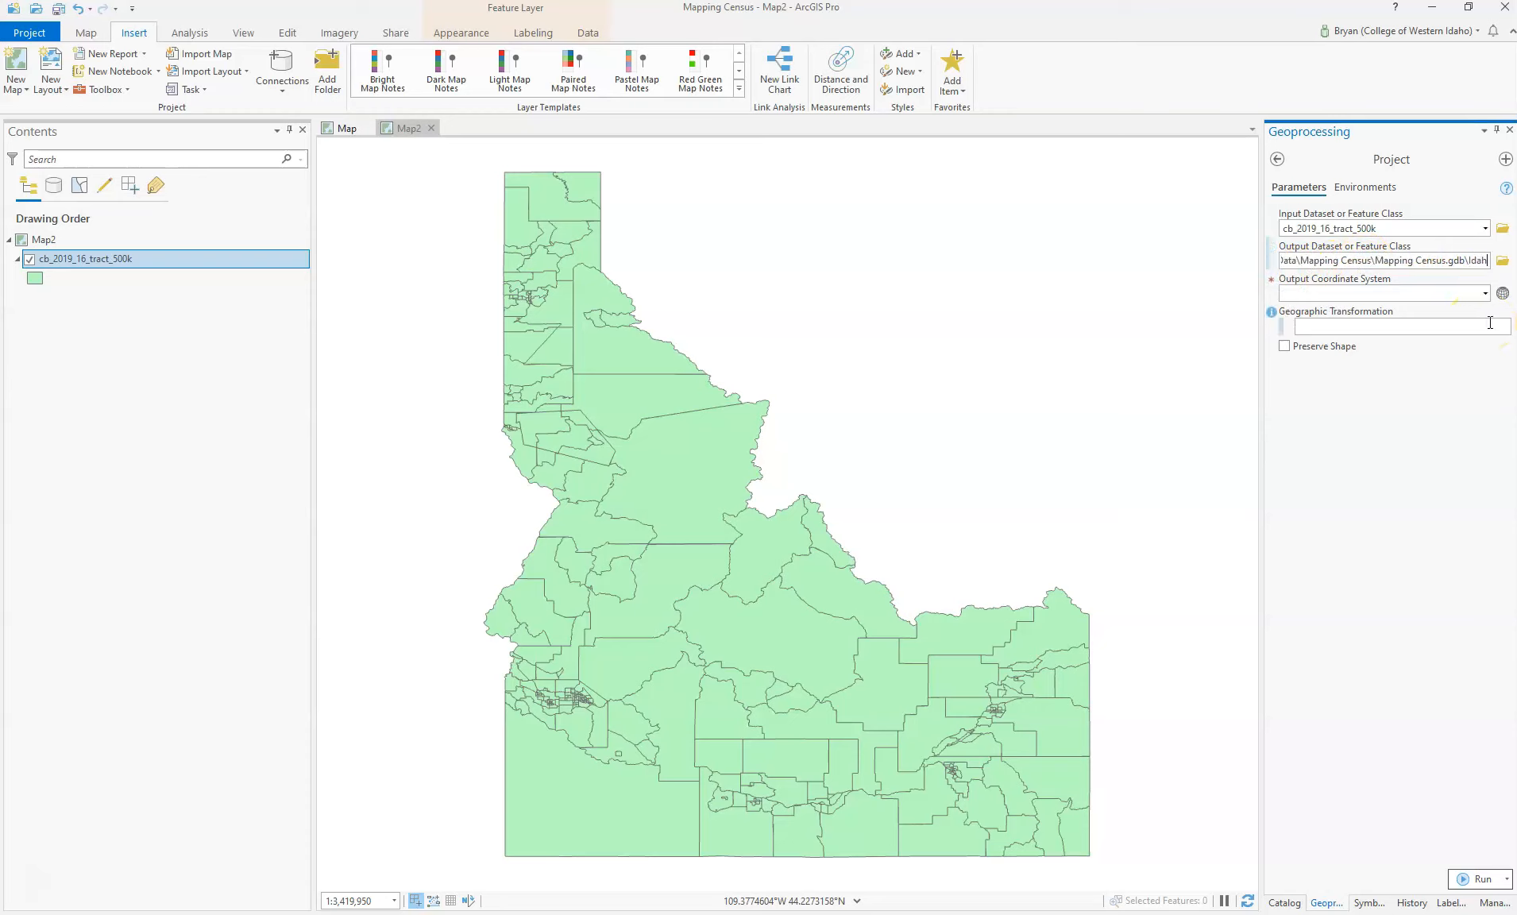
type("oTracts")
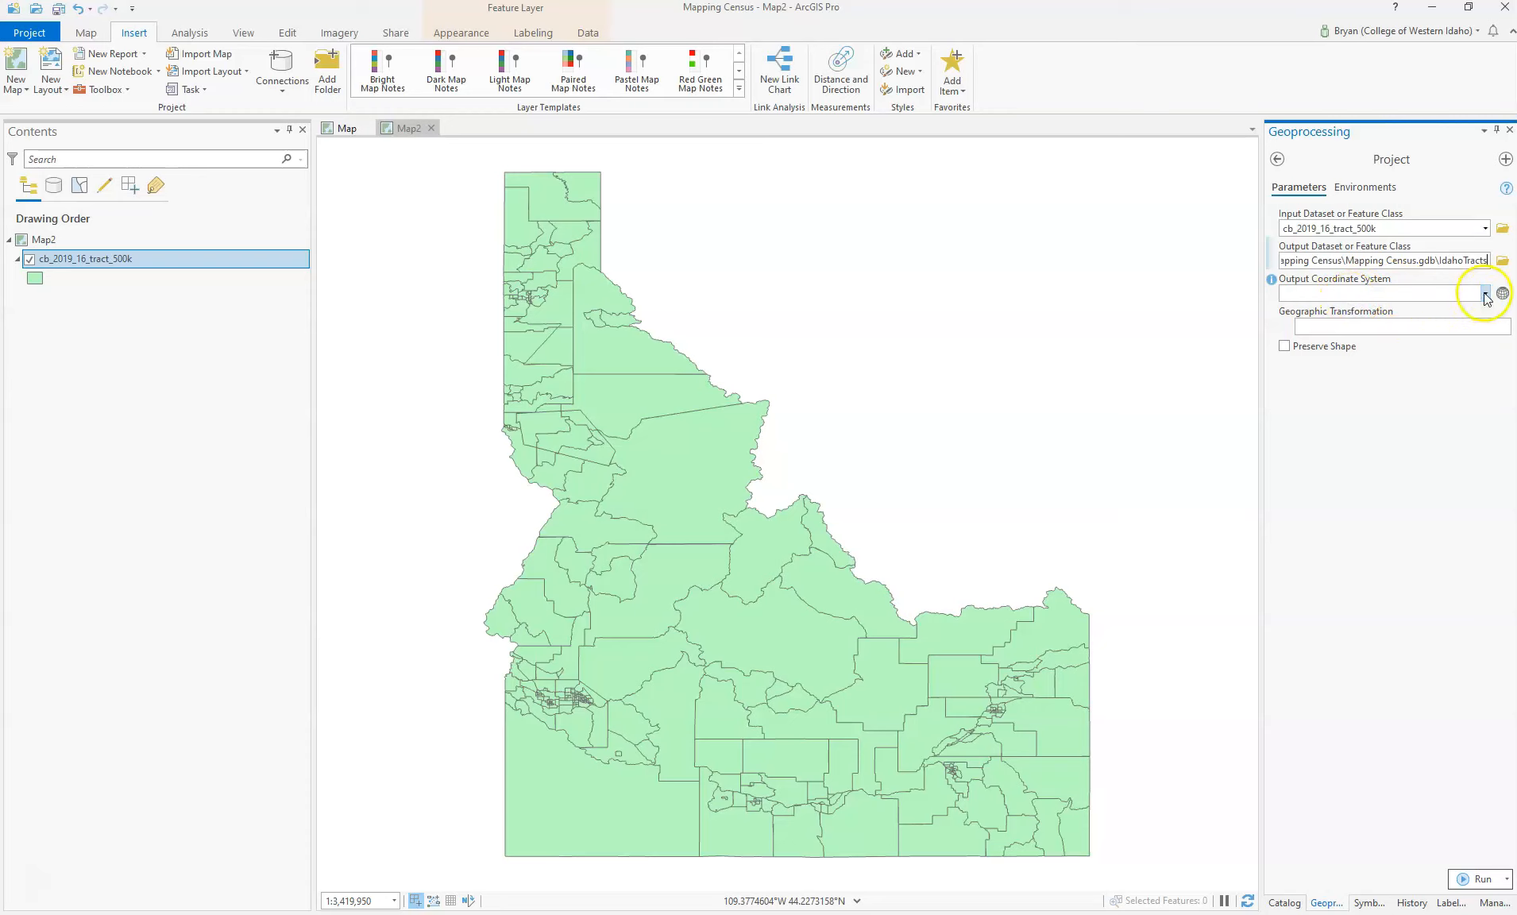
Step: Set the output coordinate system to NAD 1983 Idaho TM (Meters) from the projected State Systems and run the Project tool
left_click(1485, 296)
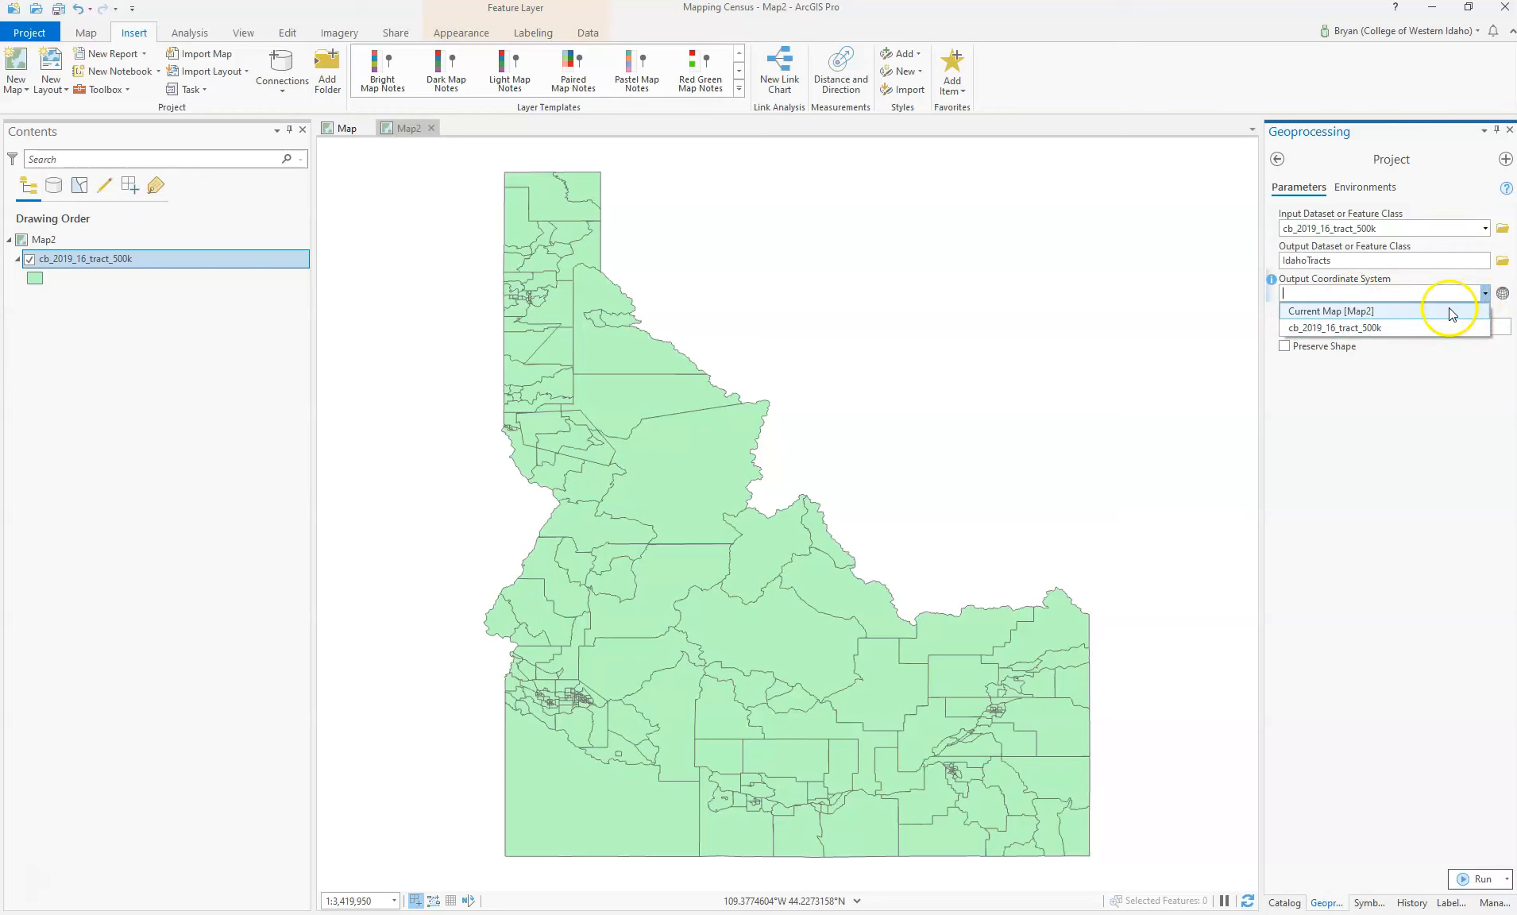
left_click(1503, 294)
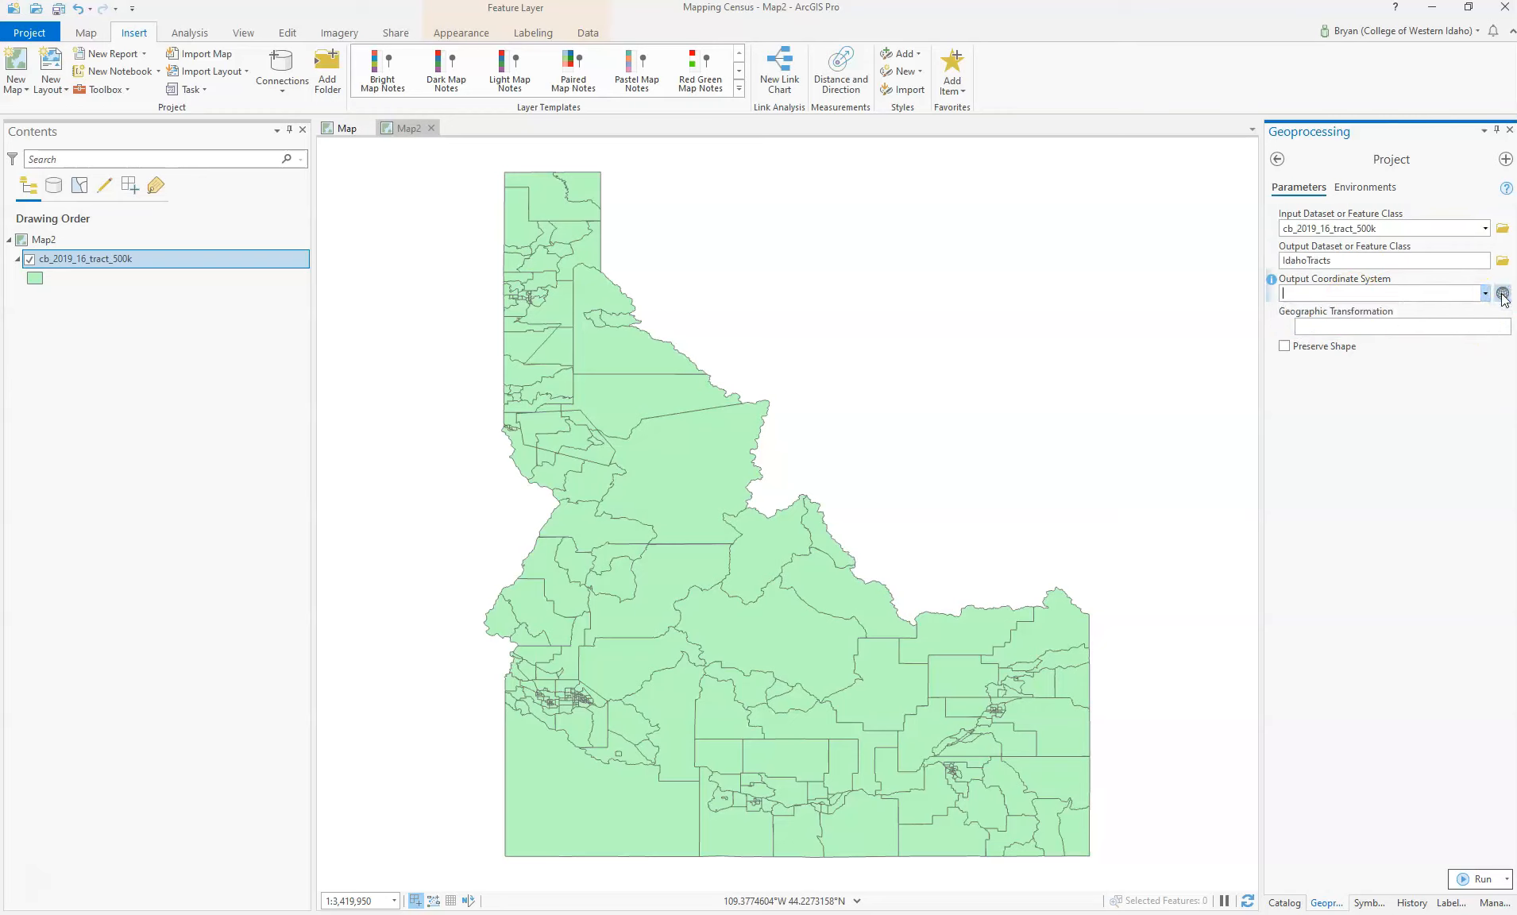
left_click(1502, 294)
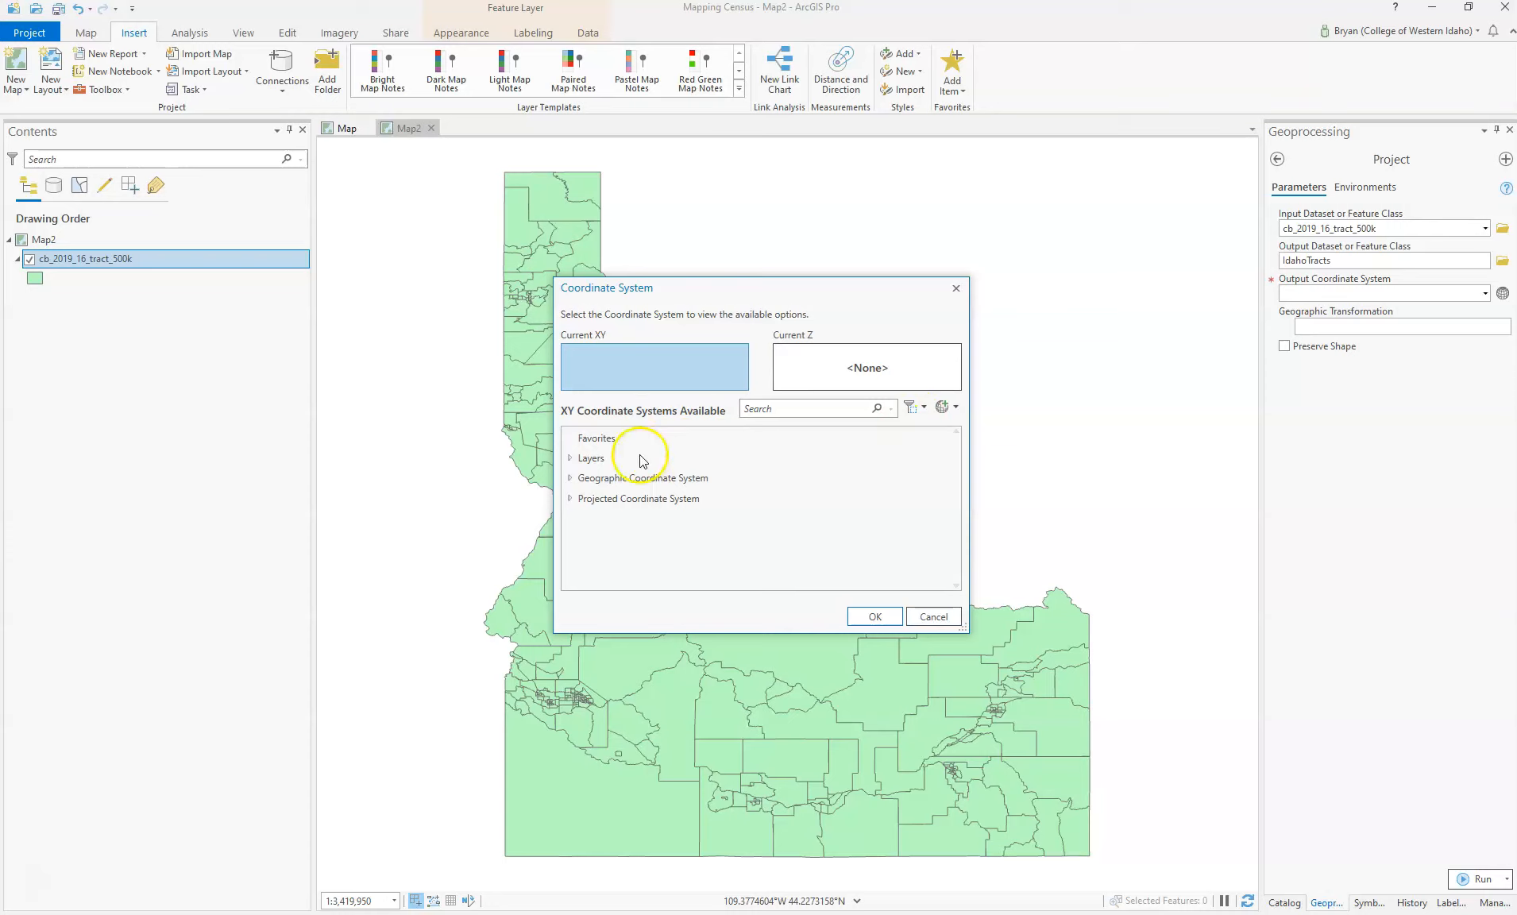
left_click(569, 499)
scroll(703, 515, "down", 1)
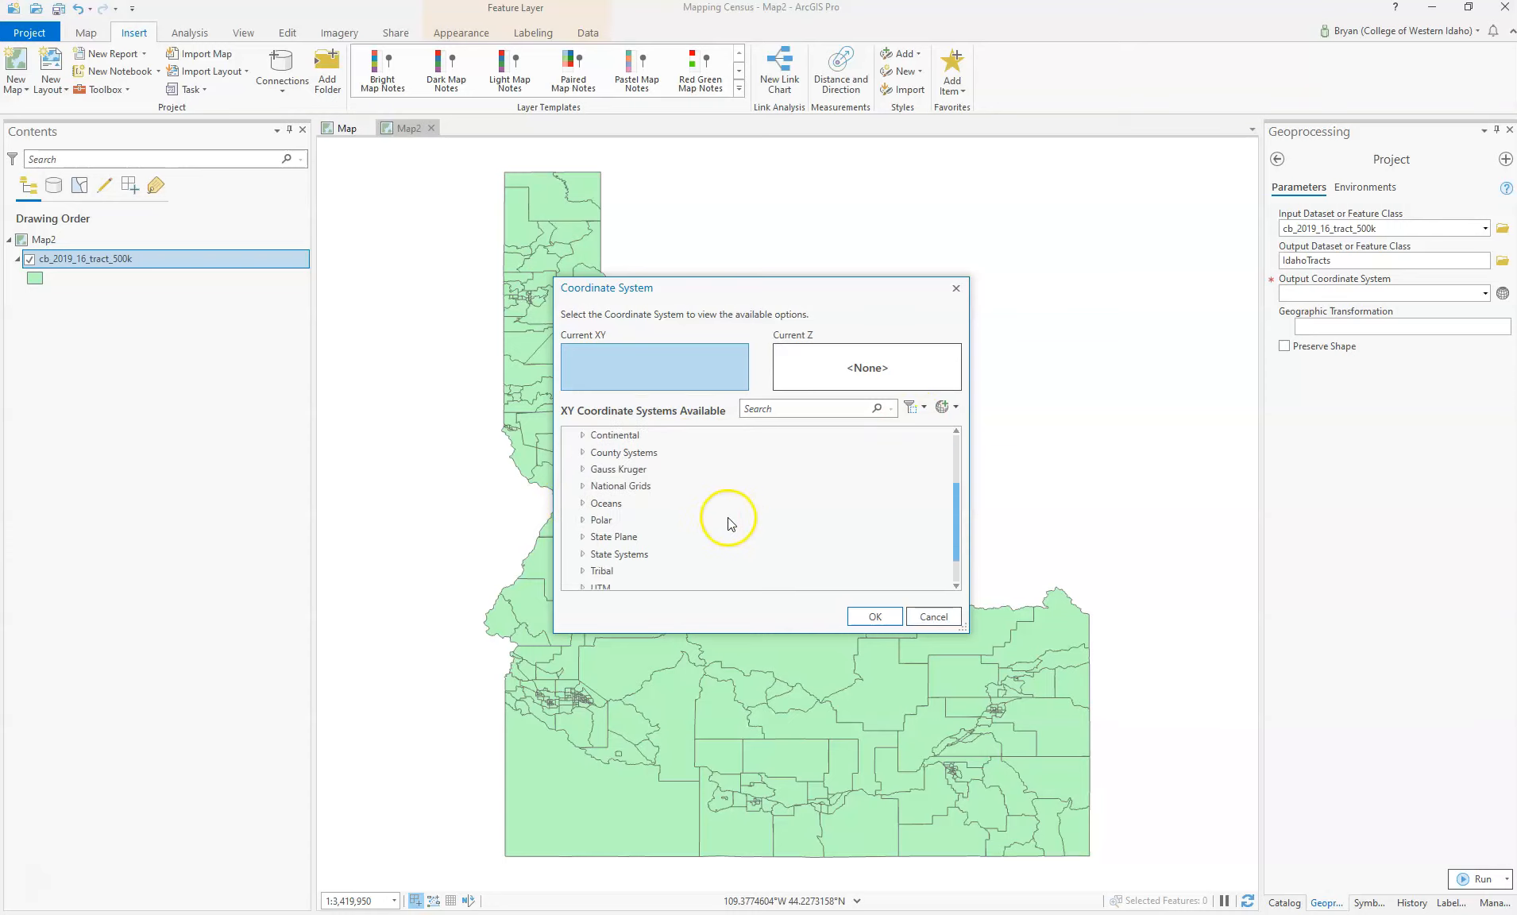
left_click(634, 556)
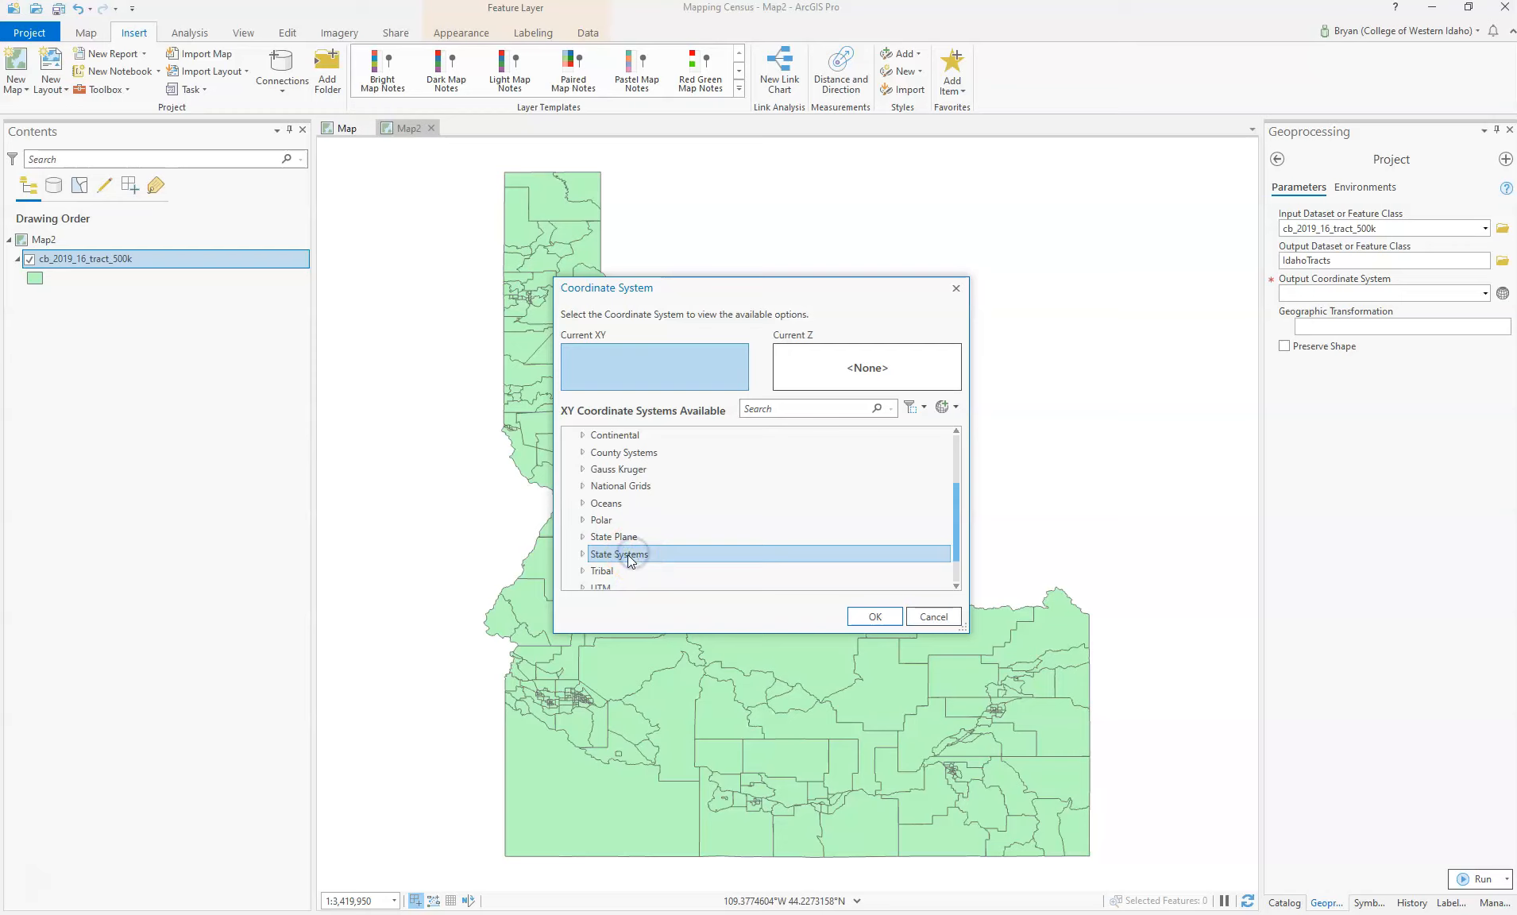
left_click(583, 554)
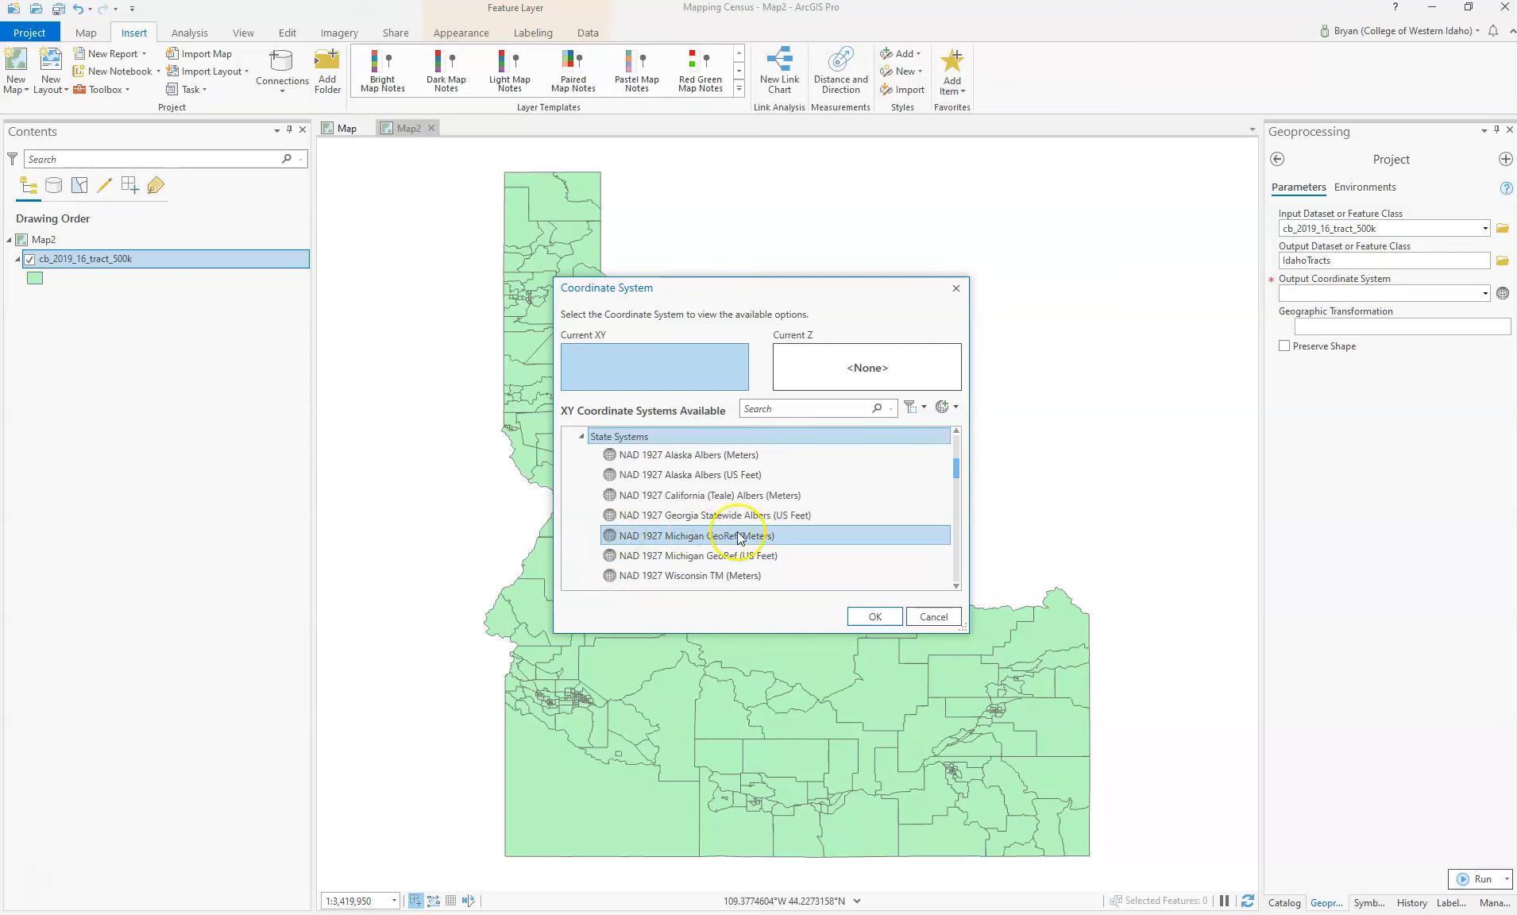
scroll(731, 534, "down", 3)
scroll(769, 535, "down", 2)
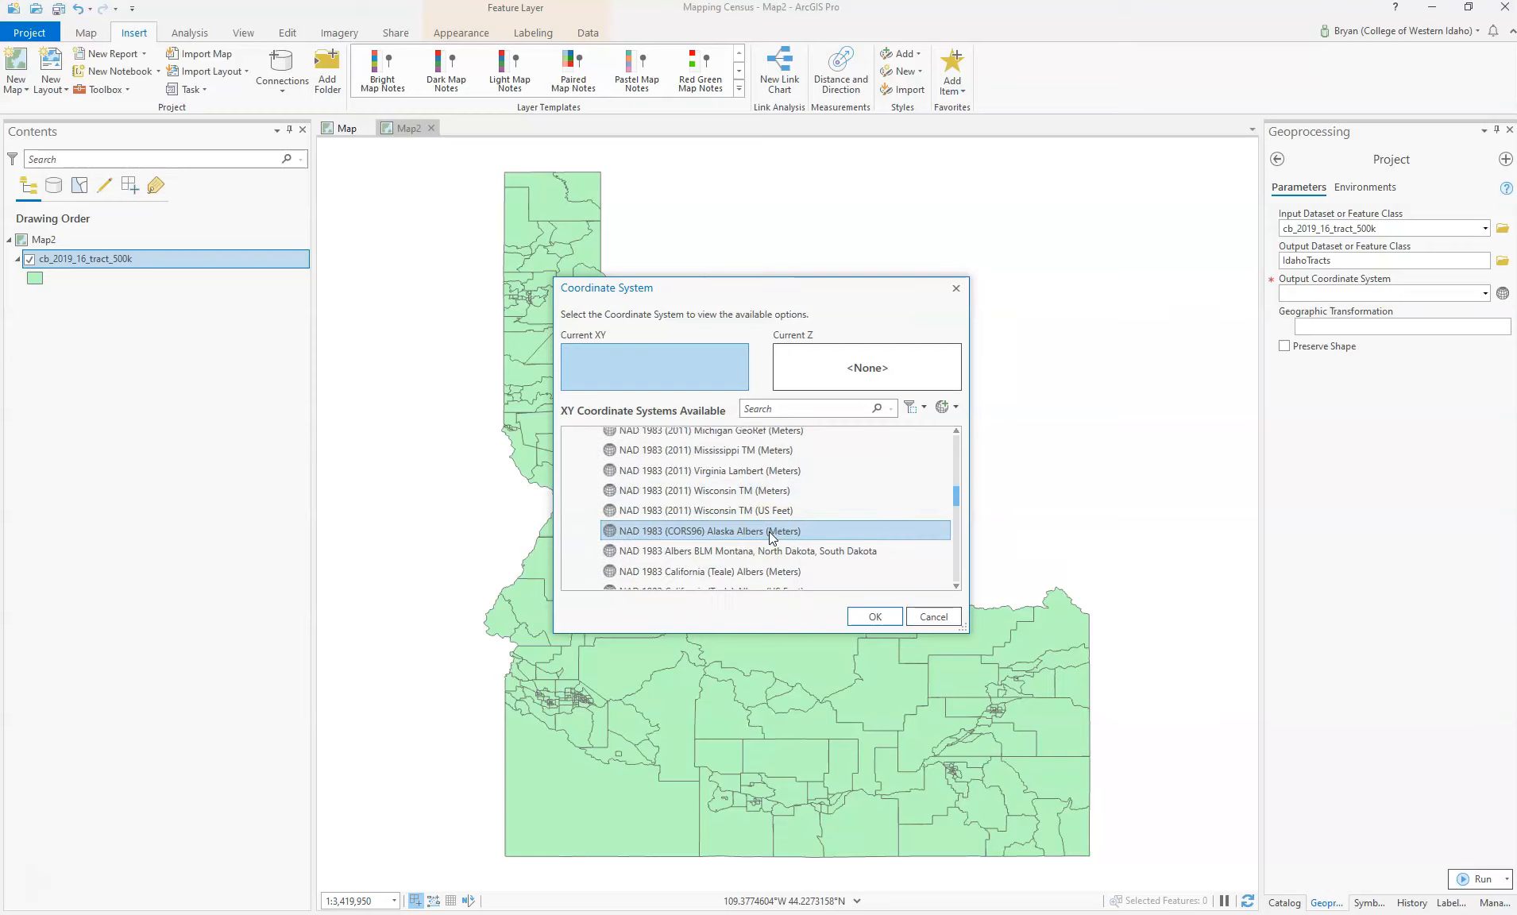
scroll(866, 519, "down", 1)
scroll(867, 521, "down", 2)
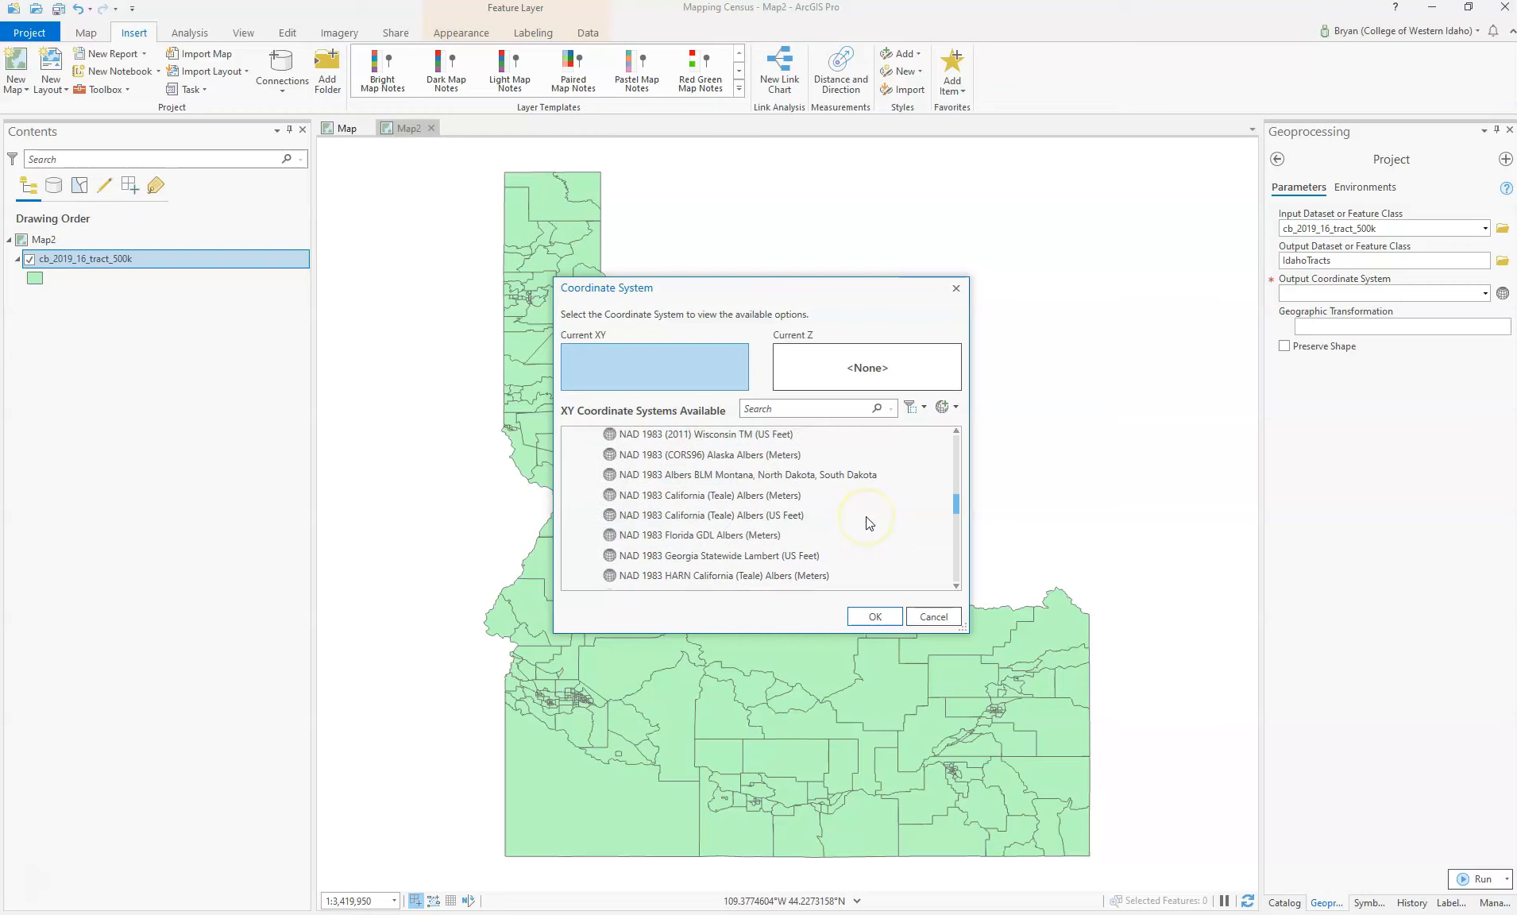
scroll(868, 521, "down", 1)
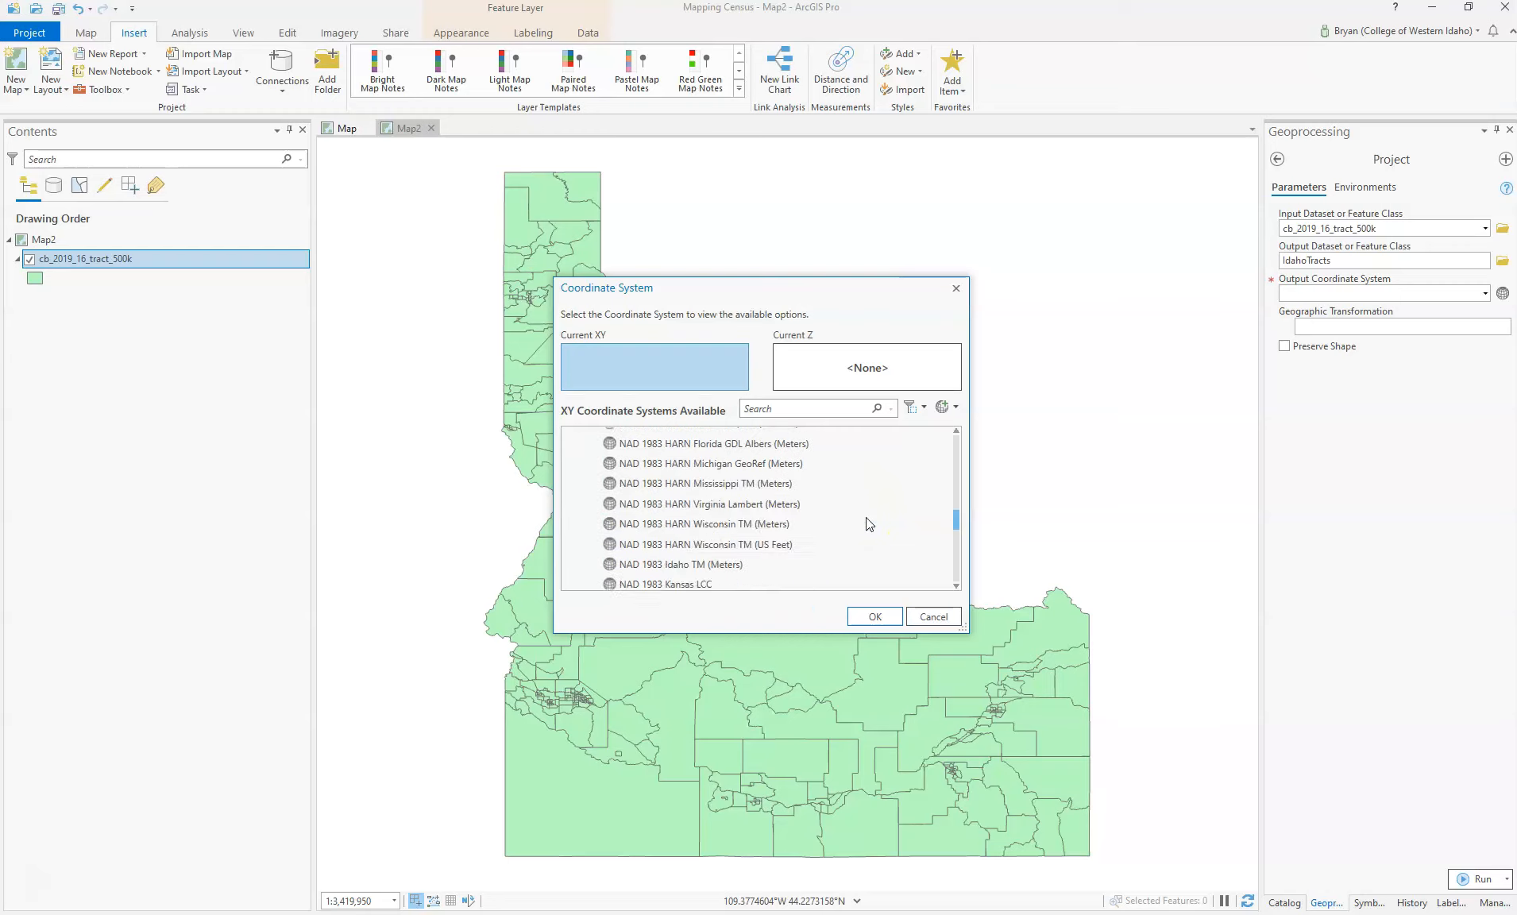
left_click(640, 565)
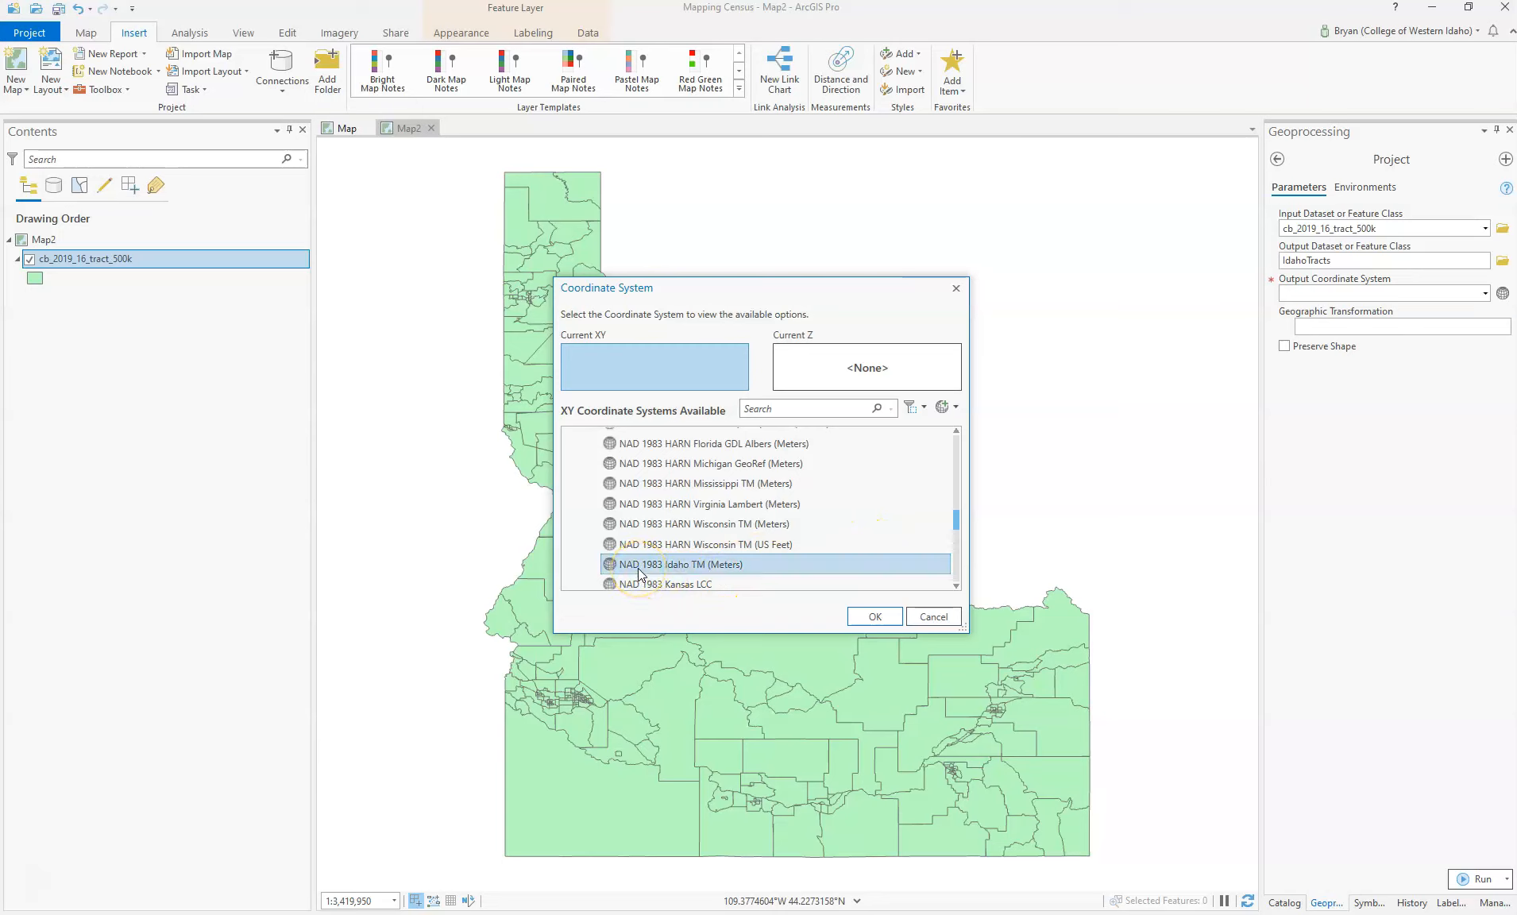
left_click(660, 566)
left_click(873, 618)
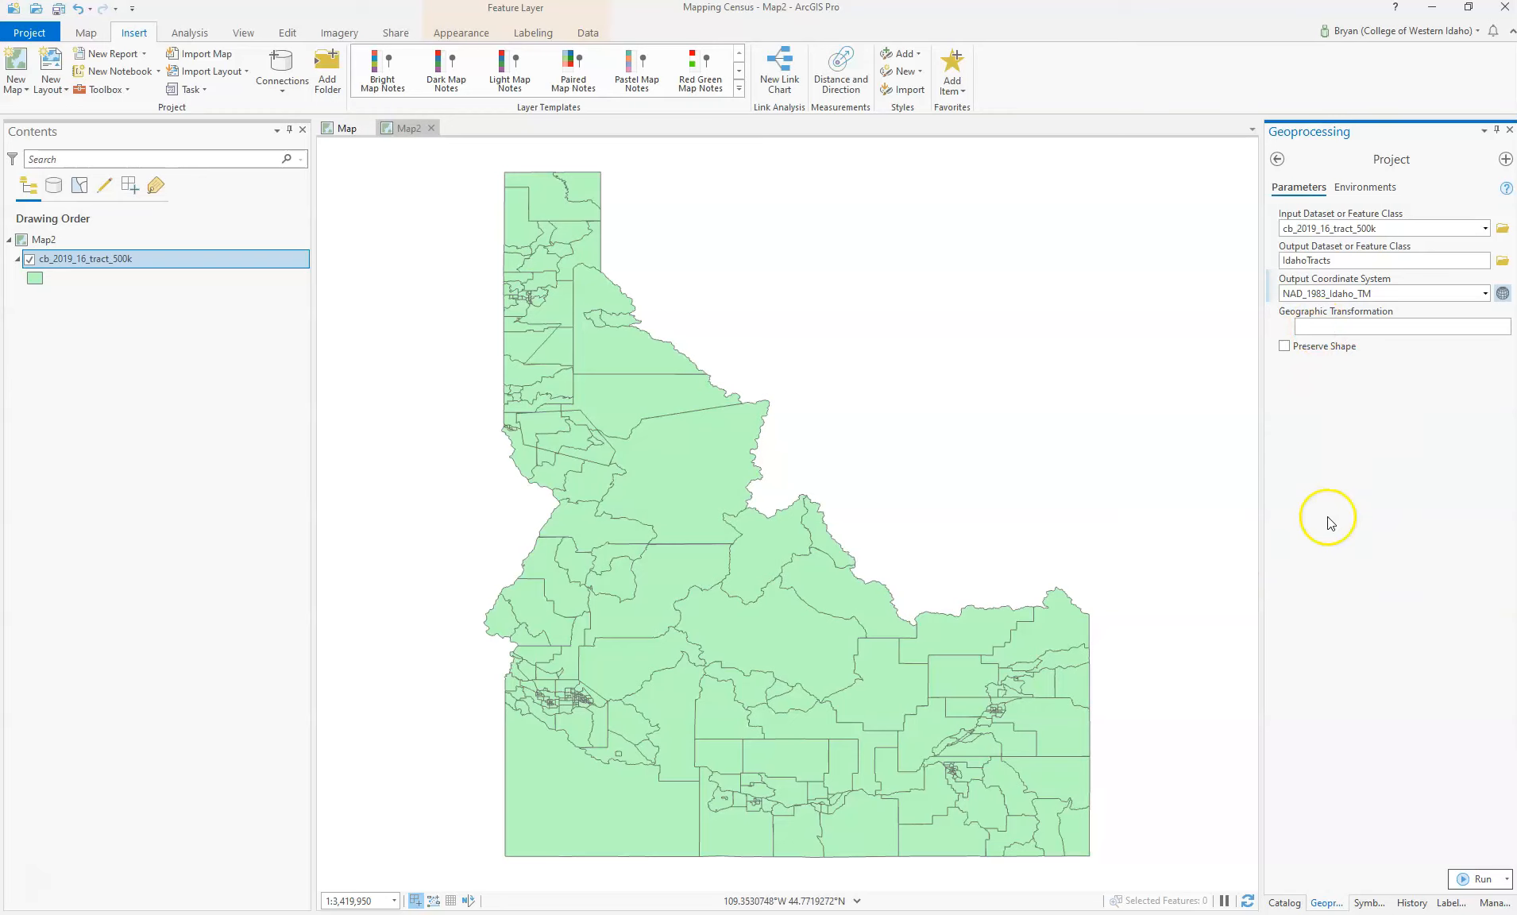
left_click(1482, 879)
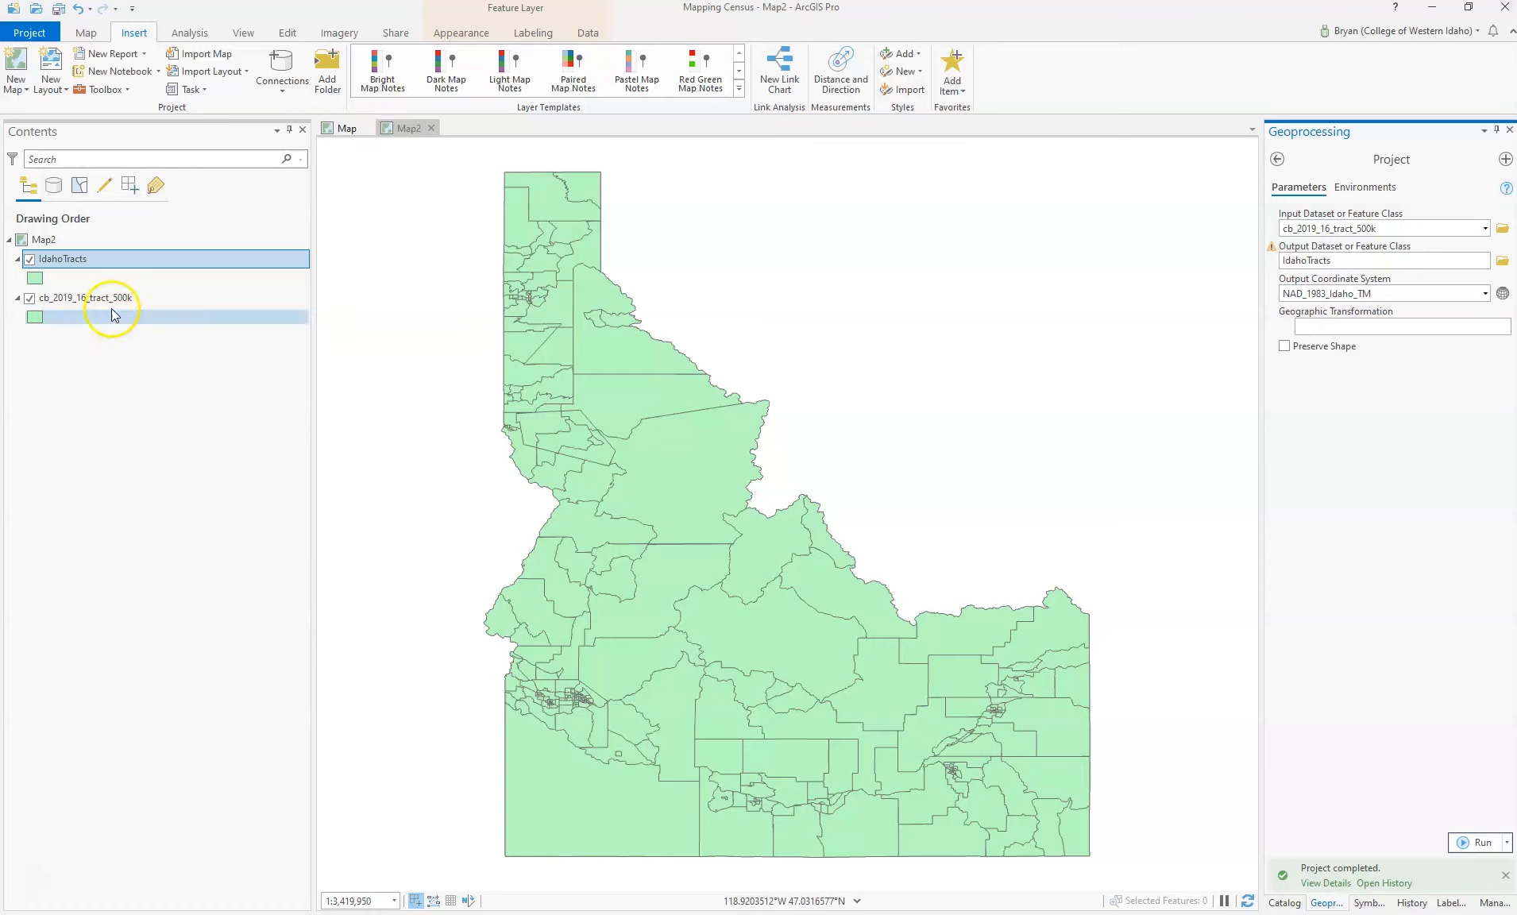
Step: Check the projected coordinate system and spatial reference details in the source properties of the IdahoTracts layer
left_click(107, 263)
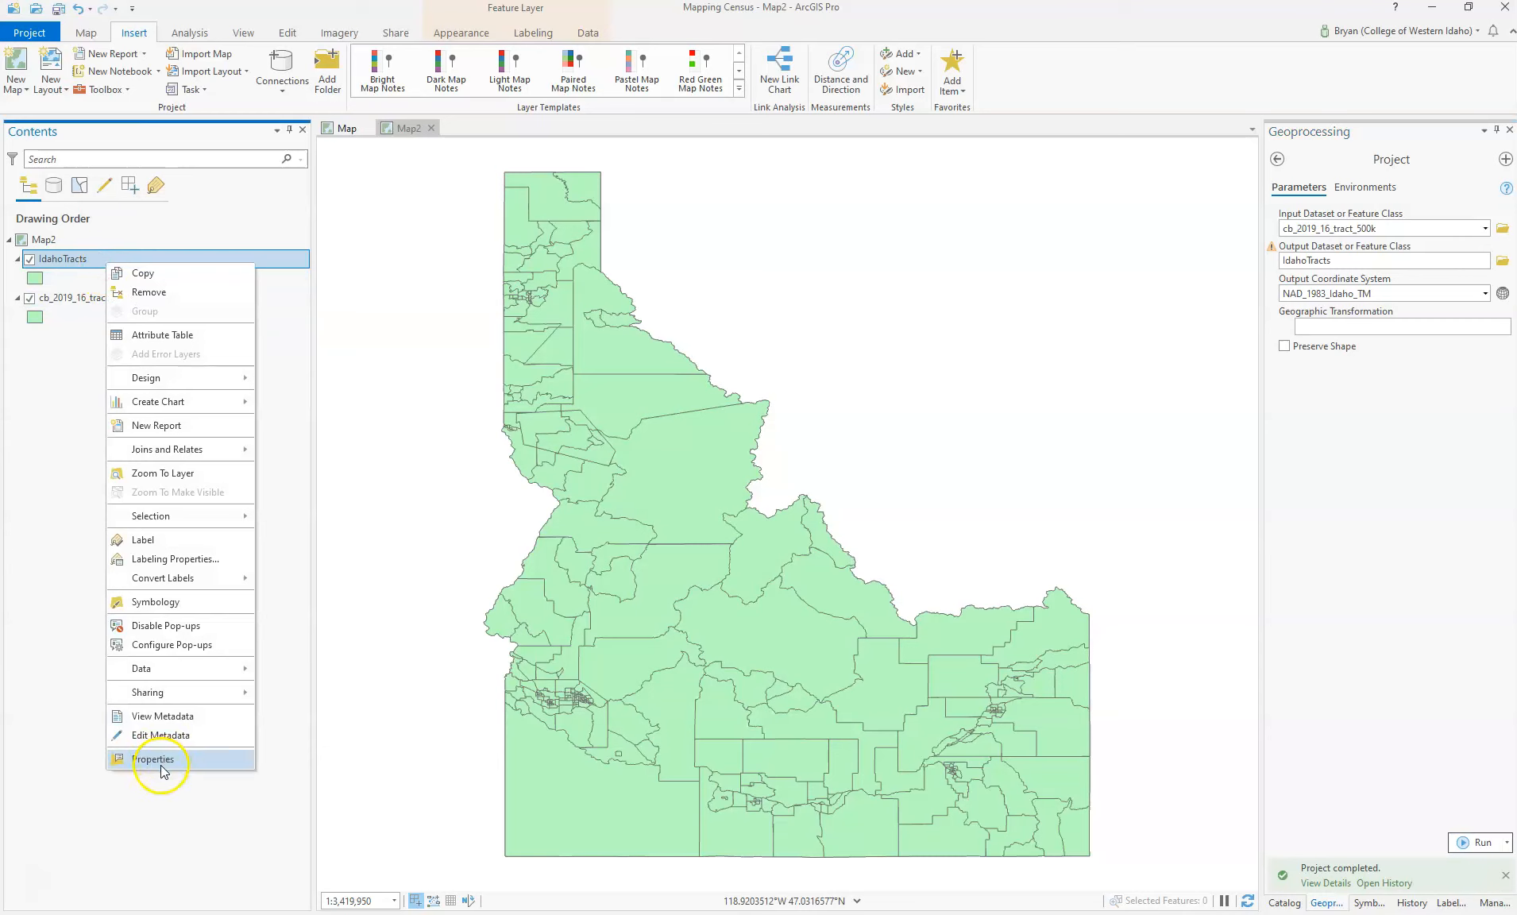
left_click(161, 767)
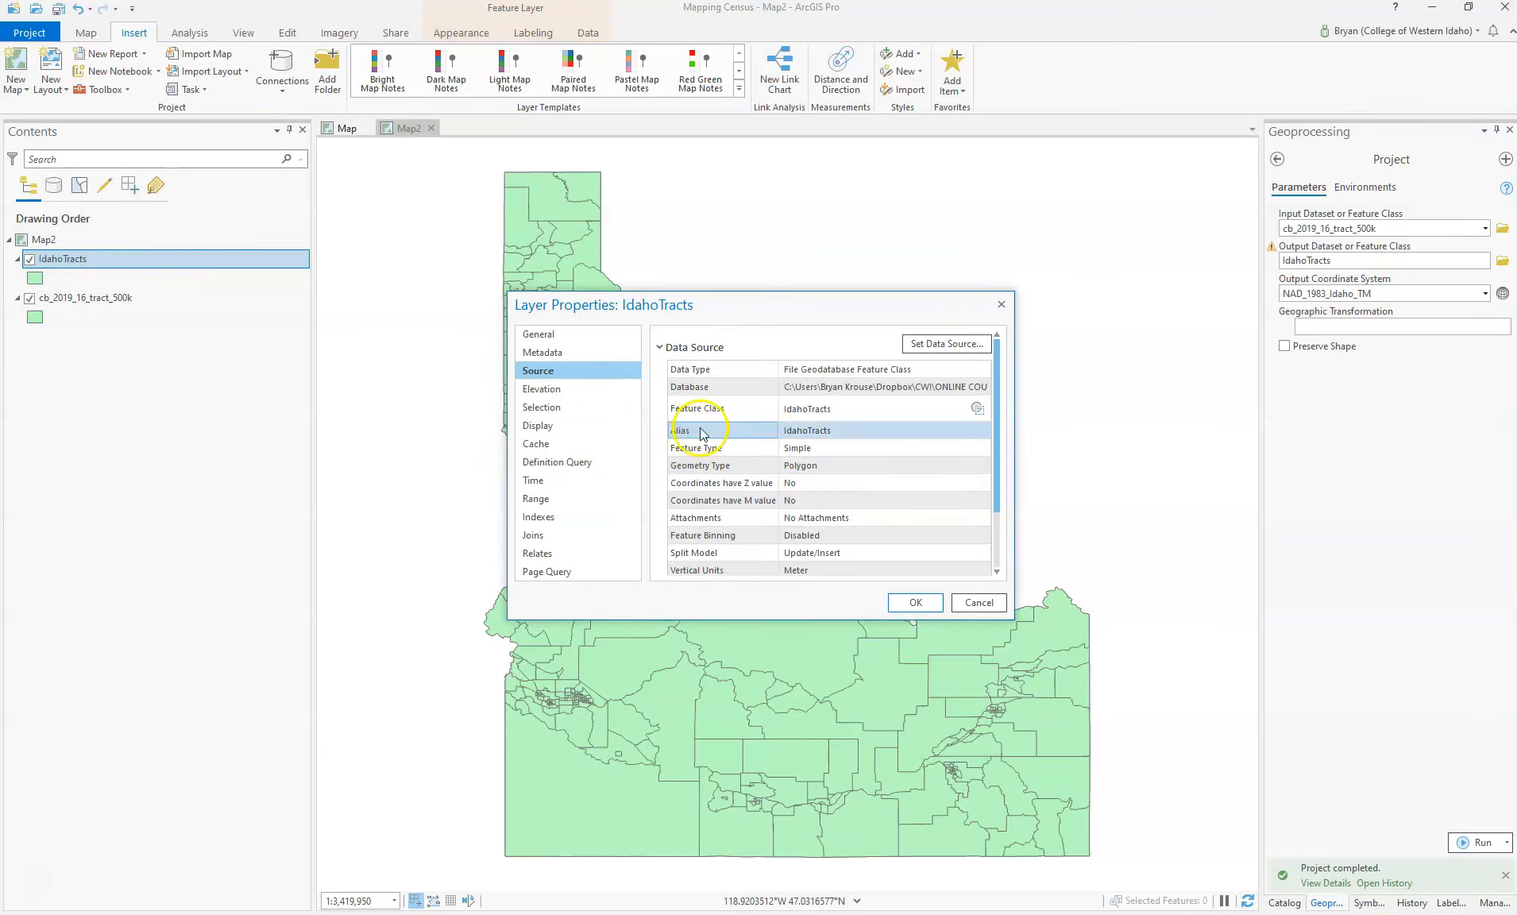
left_click(543, 335)
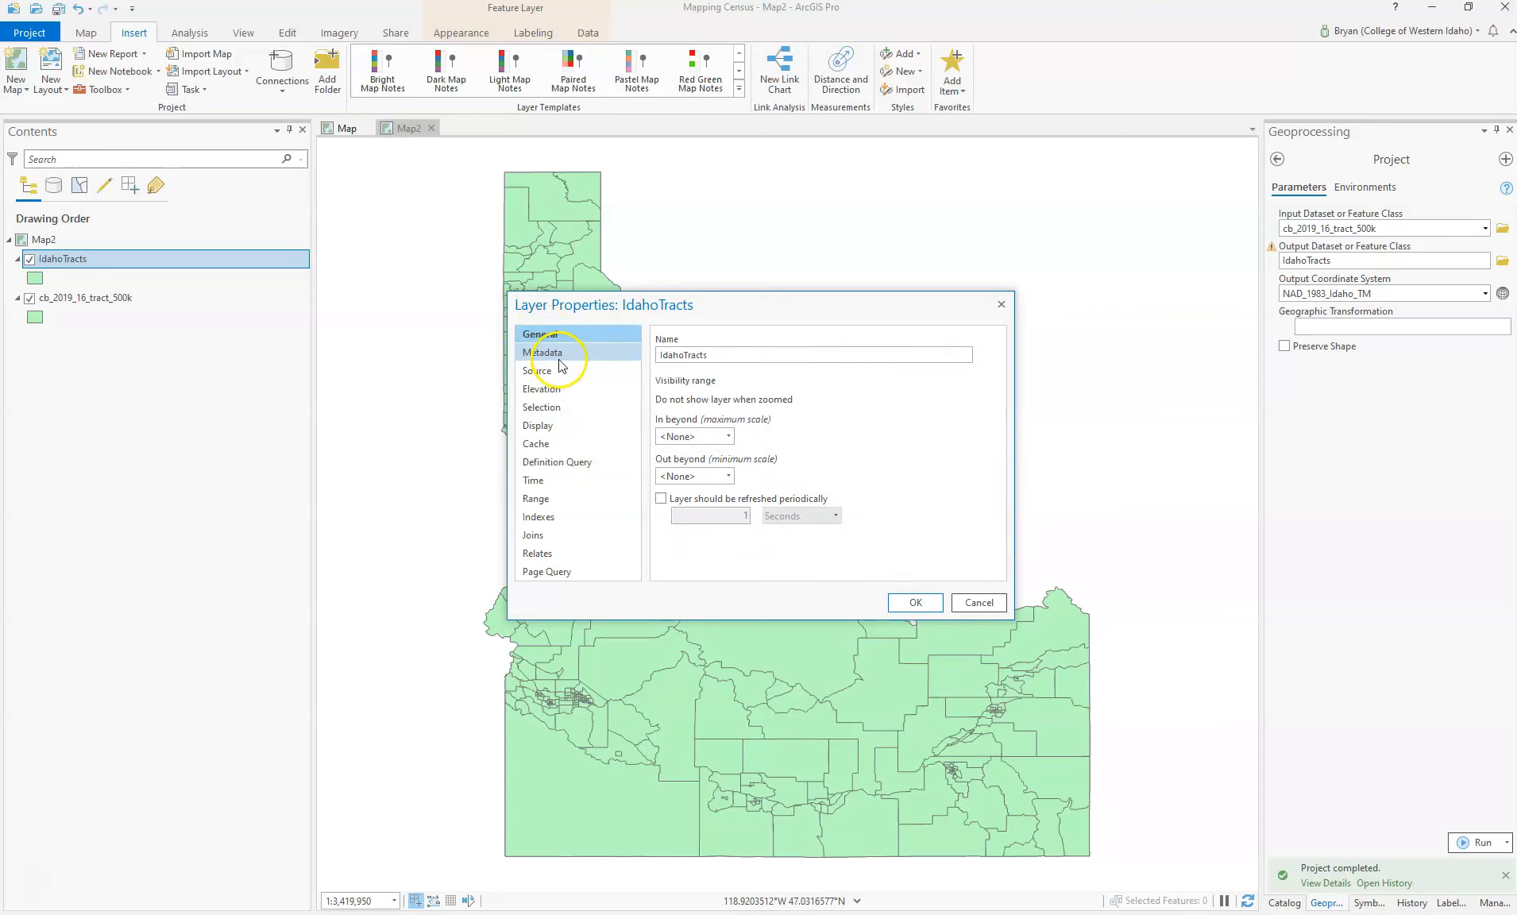
left_click(561, 372)
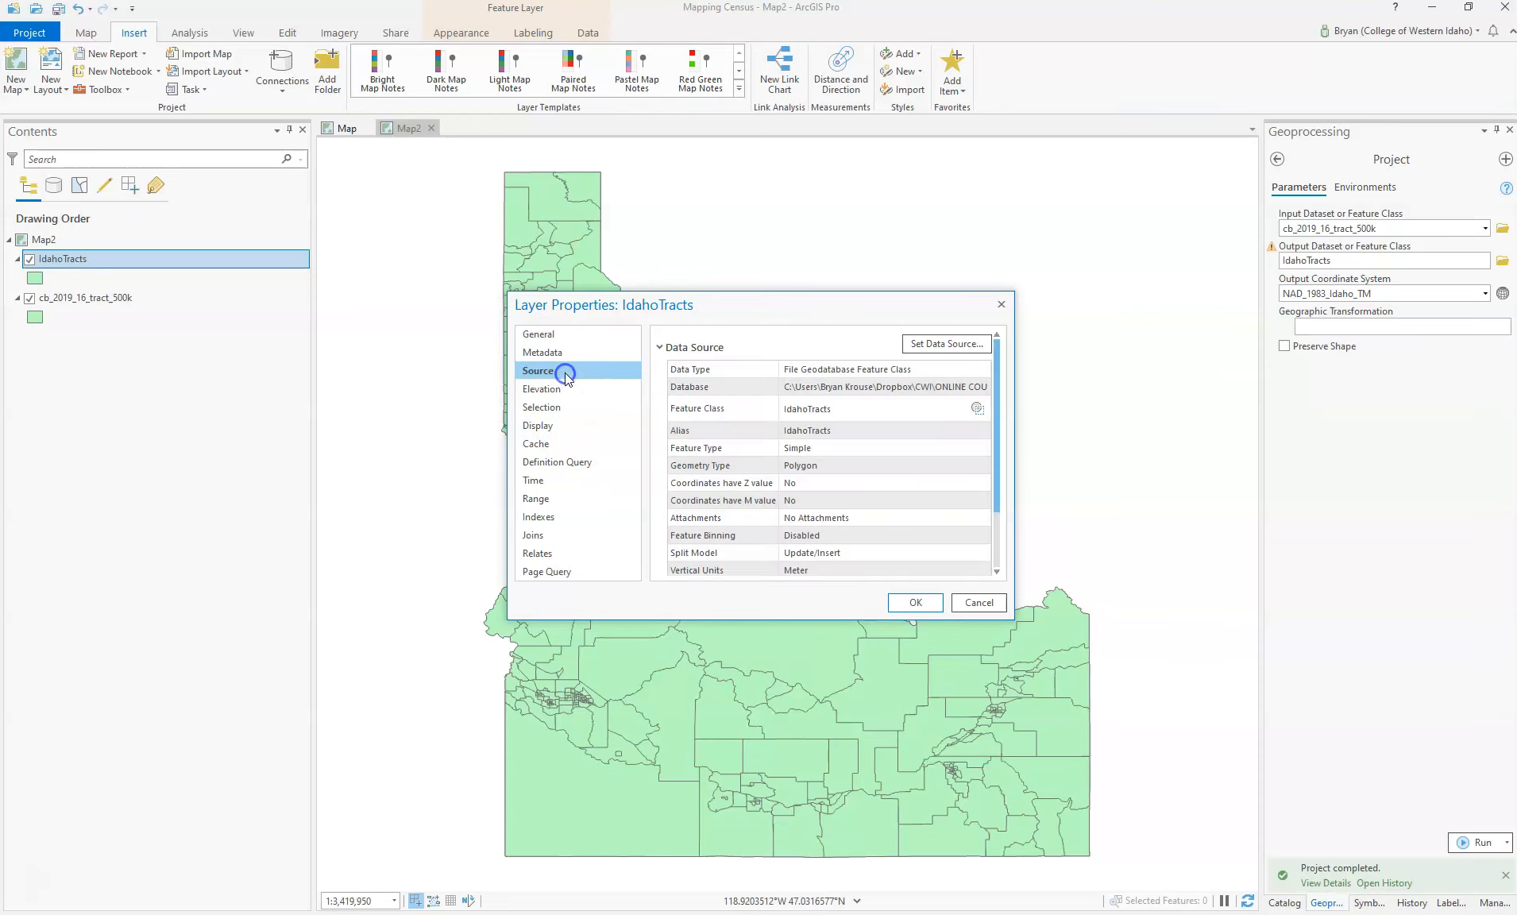
scroll(913, 474, "down", 2)
left_click(718, 544)
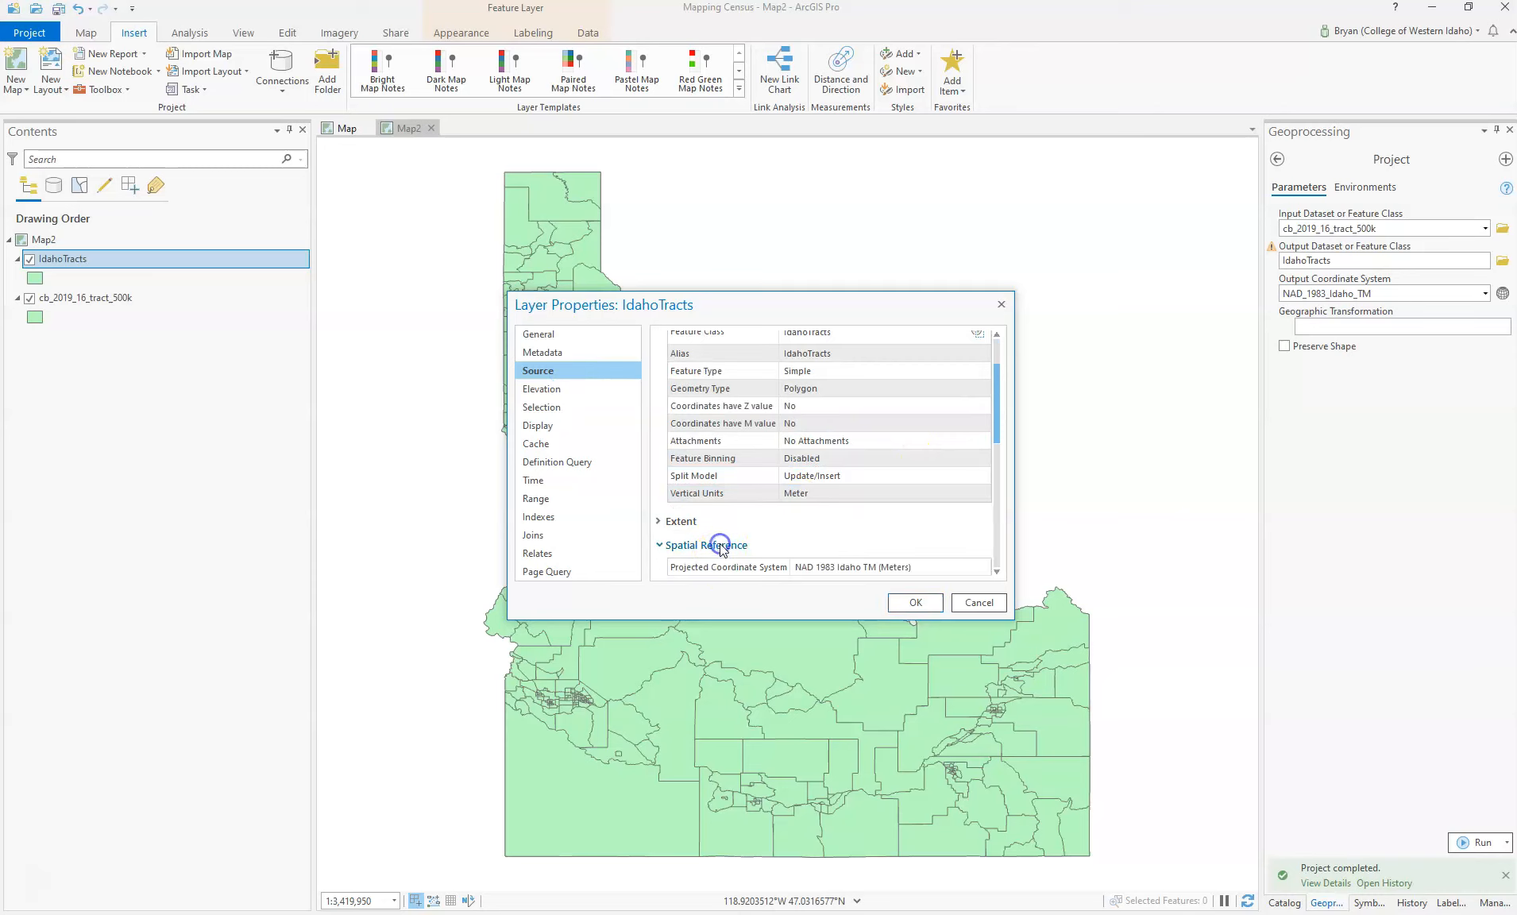
scroll(862, 464, "down", 2)
left_click(815, 381)
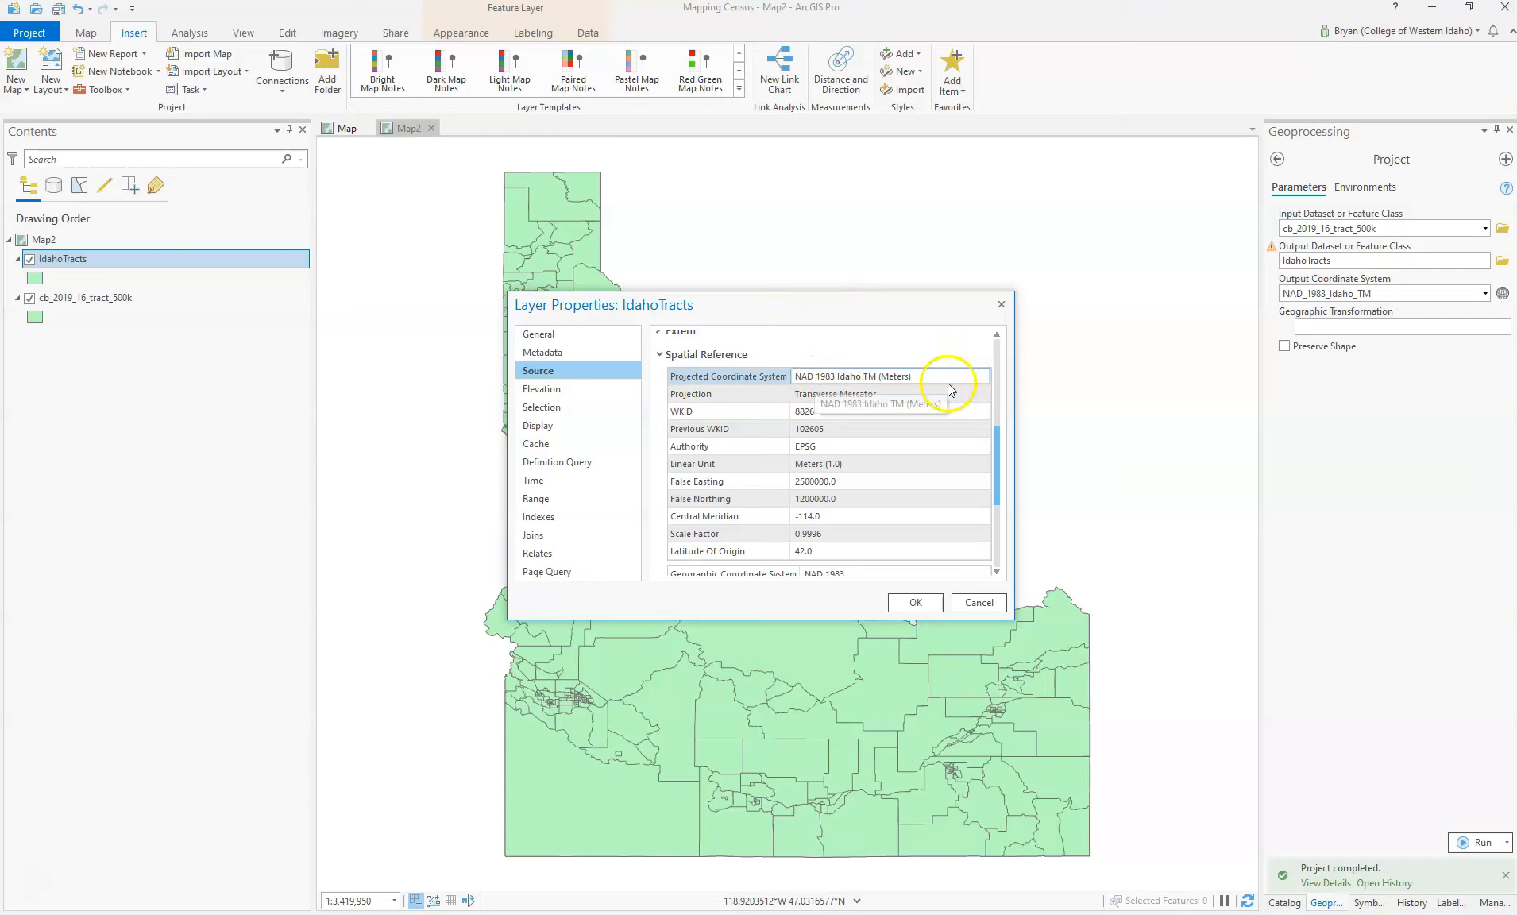
scroll(935, 433, "down", 3)
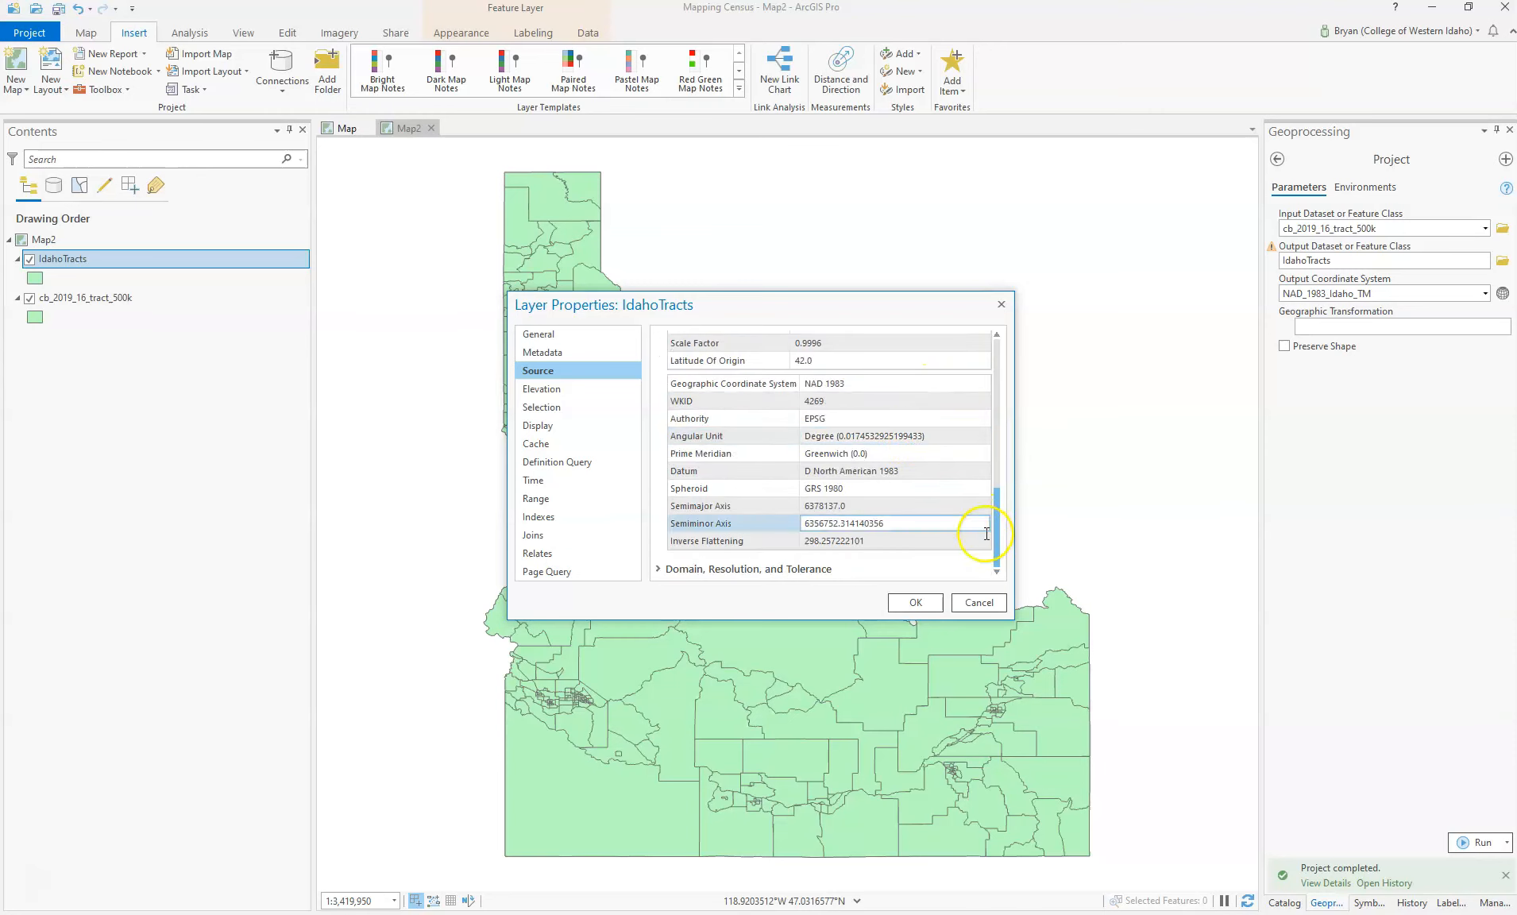
left_click(978, 602)
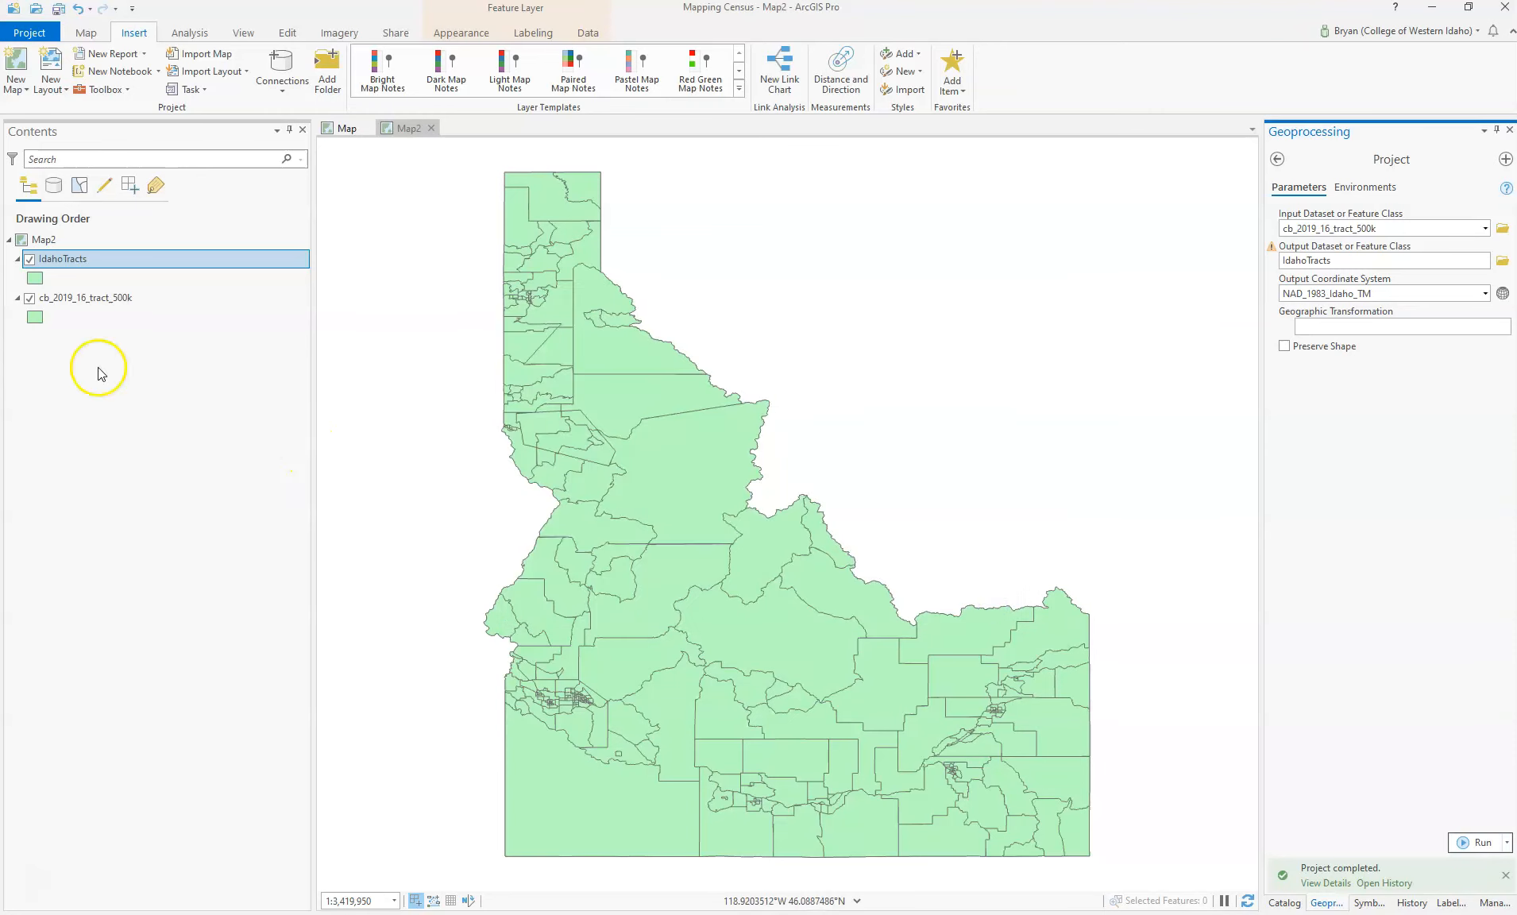
Step: Remove the original cb_2019_16_tract_500k layer from Map2
left_click(92, 303)
right_click(92, 303)
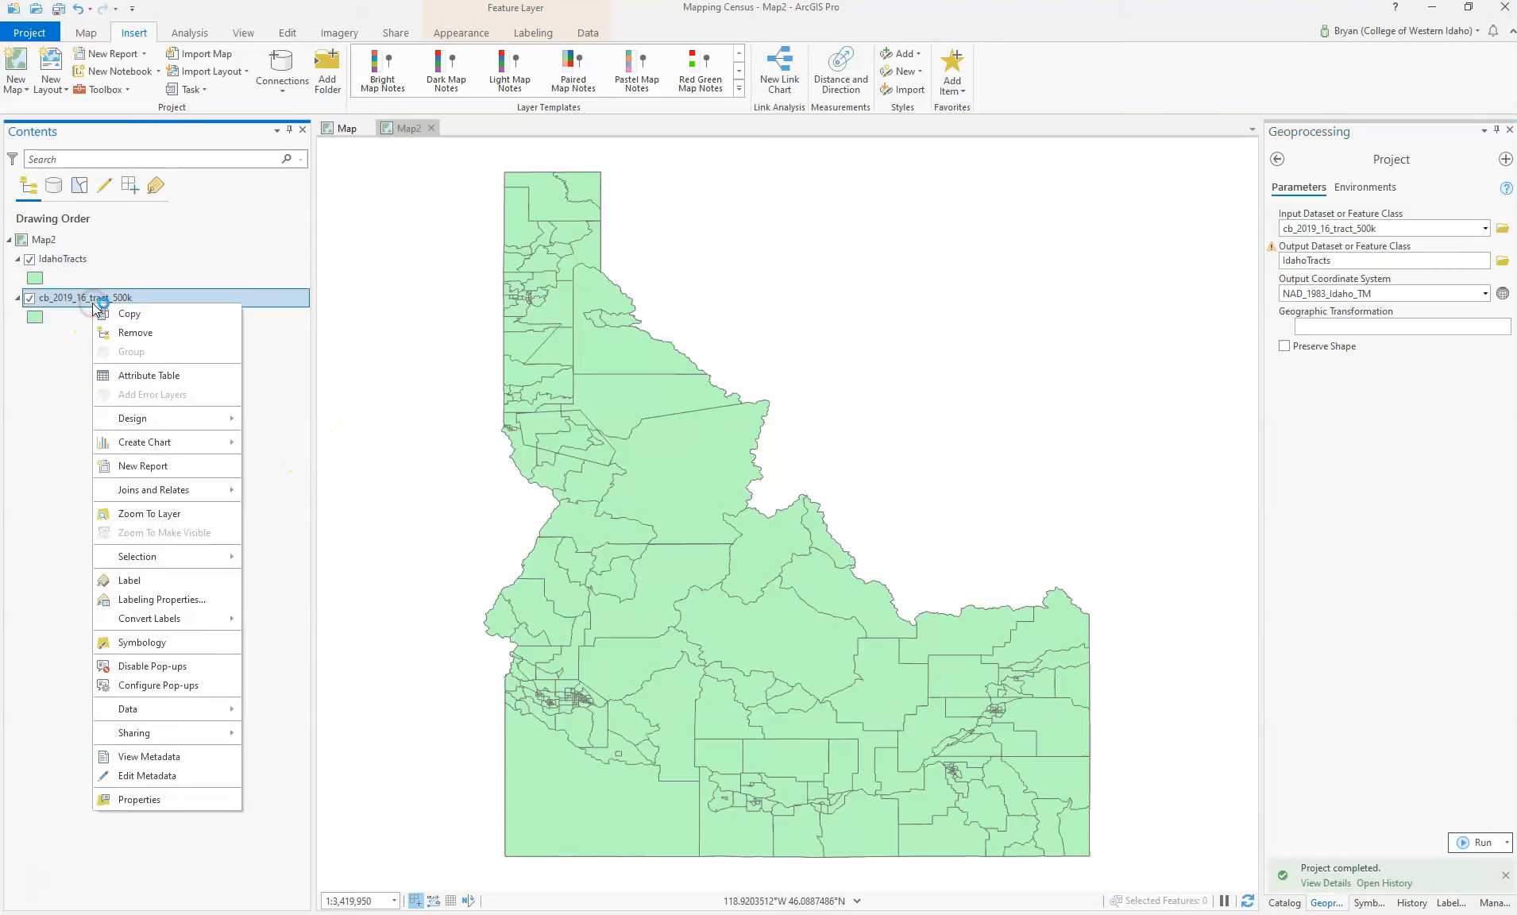
left_click(104, 330)
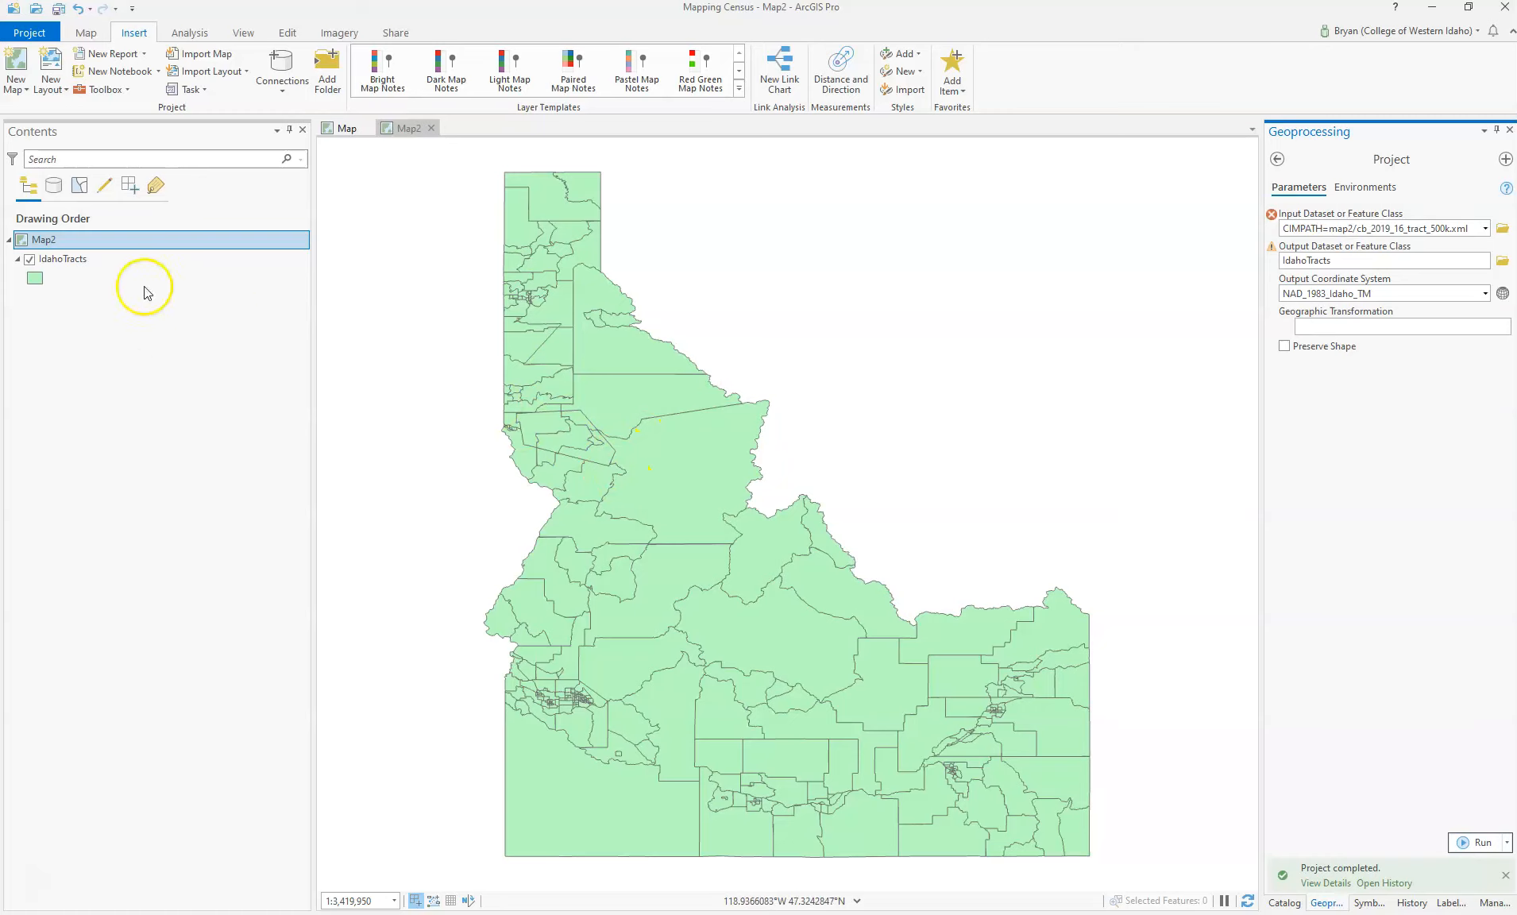
Step: Open the coordinate system properties of Map2 and look through the available XY coordinate systems
right_click(41, 246)
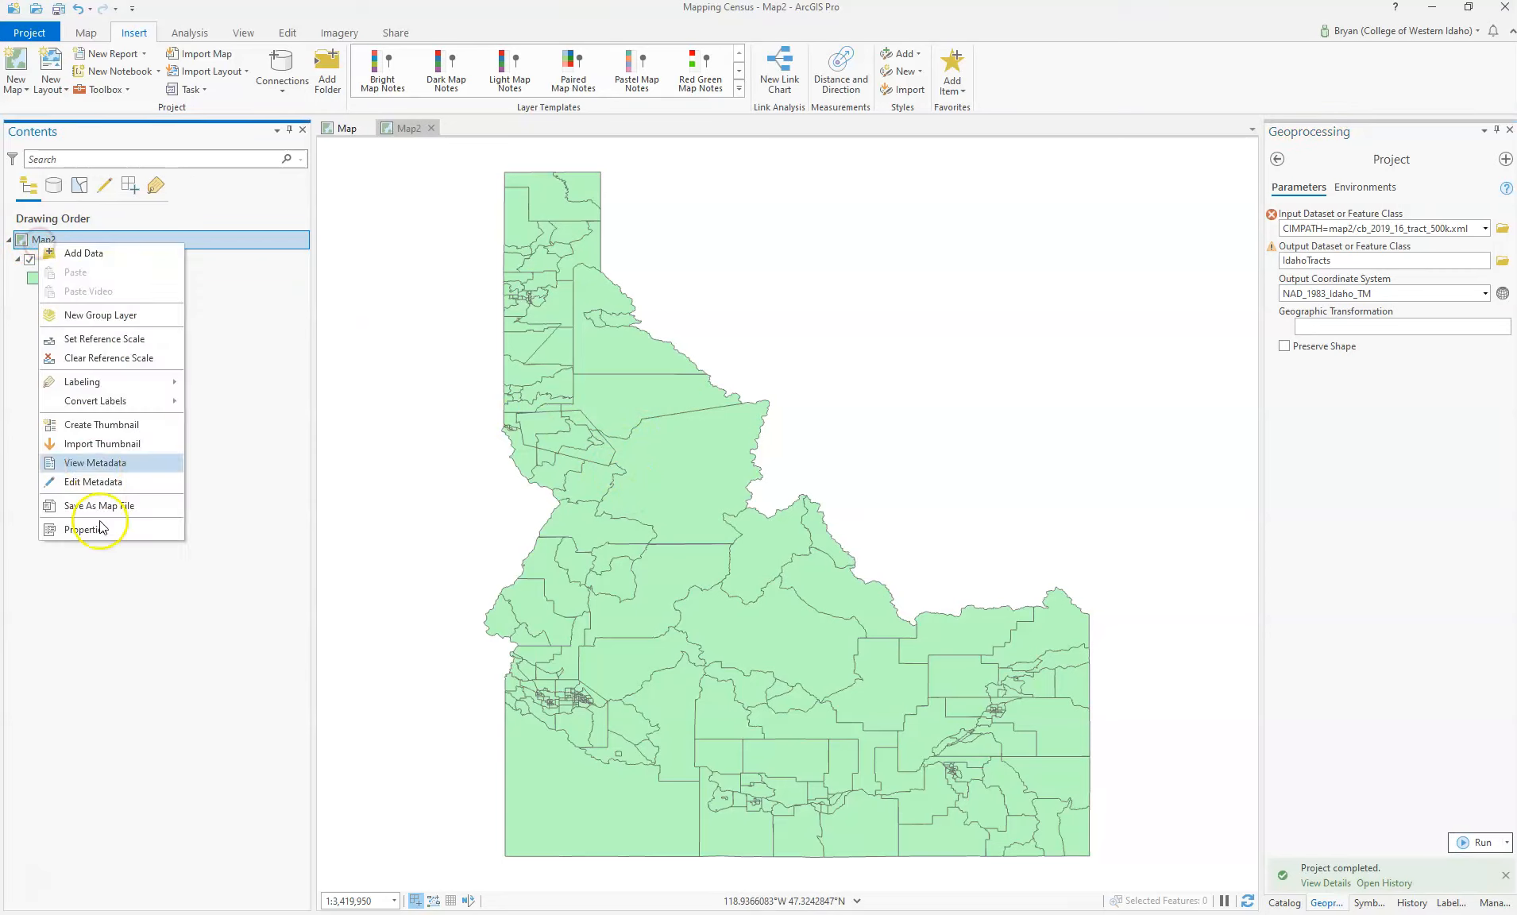
left_click(108, 530)
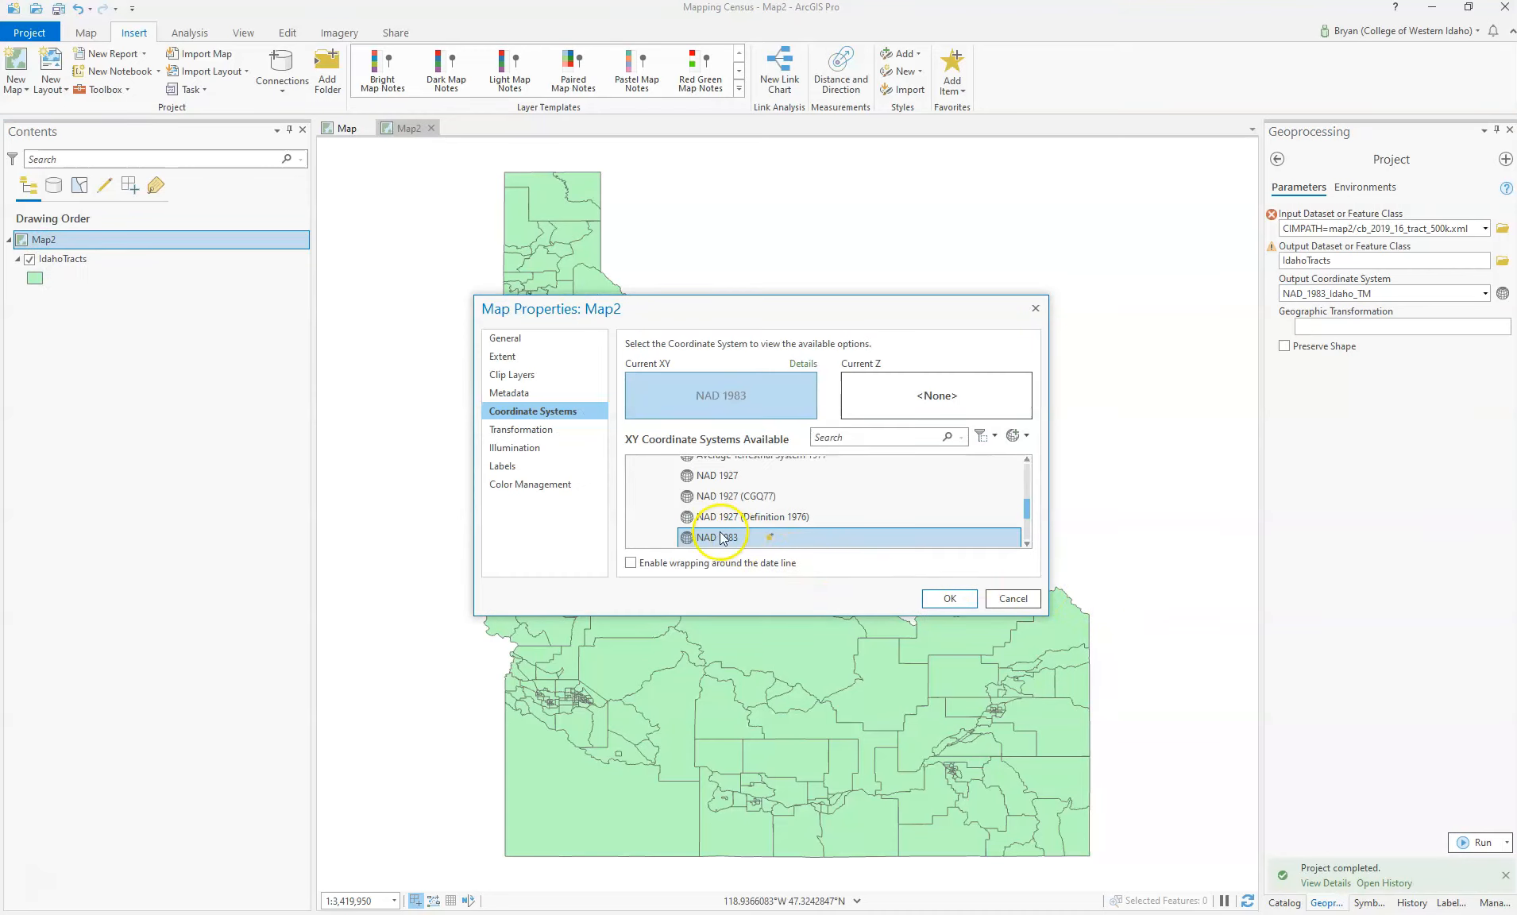
left_click(728, 552)
left_click(886, 534)
scroll(887, 532, "down", 1)
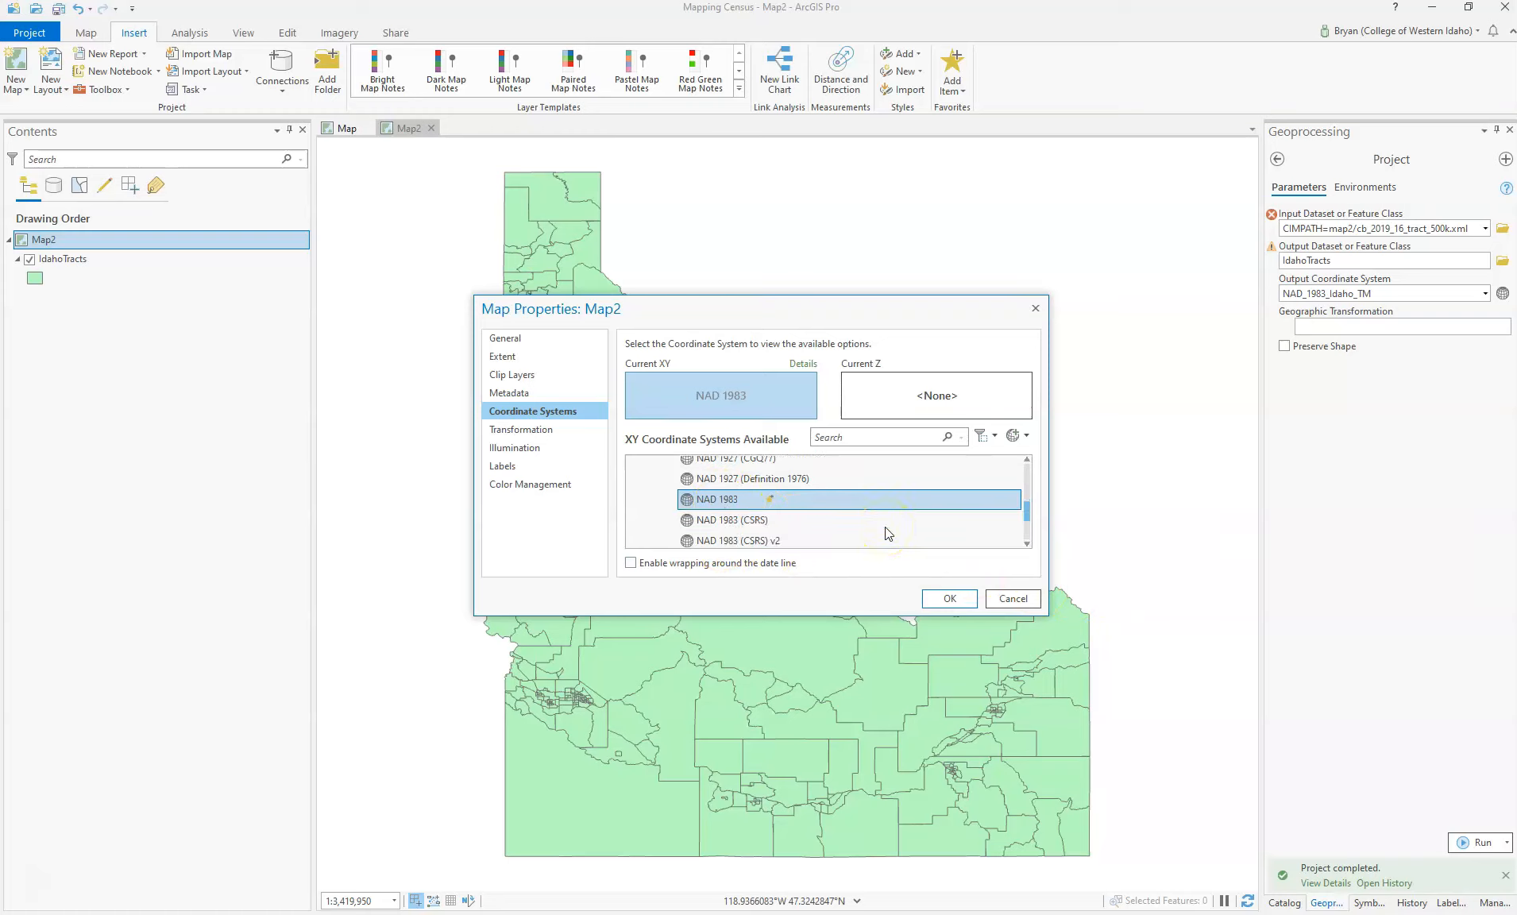
scroll(887, 533, "up", 2)
scroll(887, 533, "up", 3)
left_click(1050, 526)
left_click_drag(1028, 503, 1033, 462)
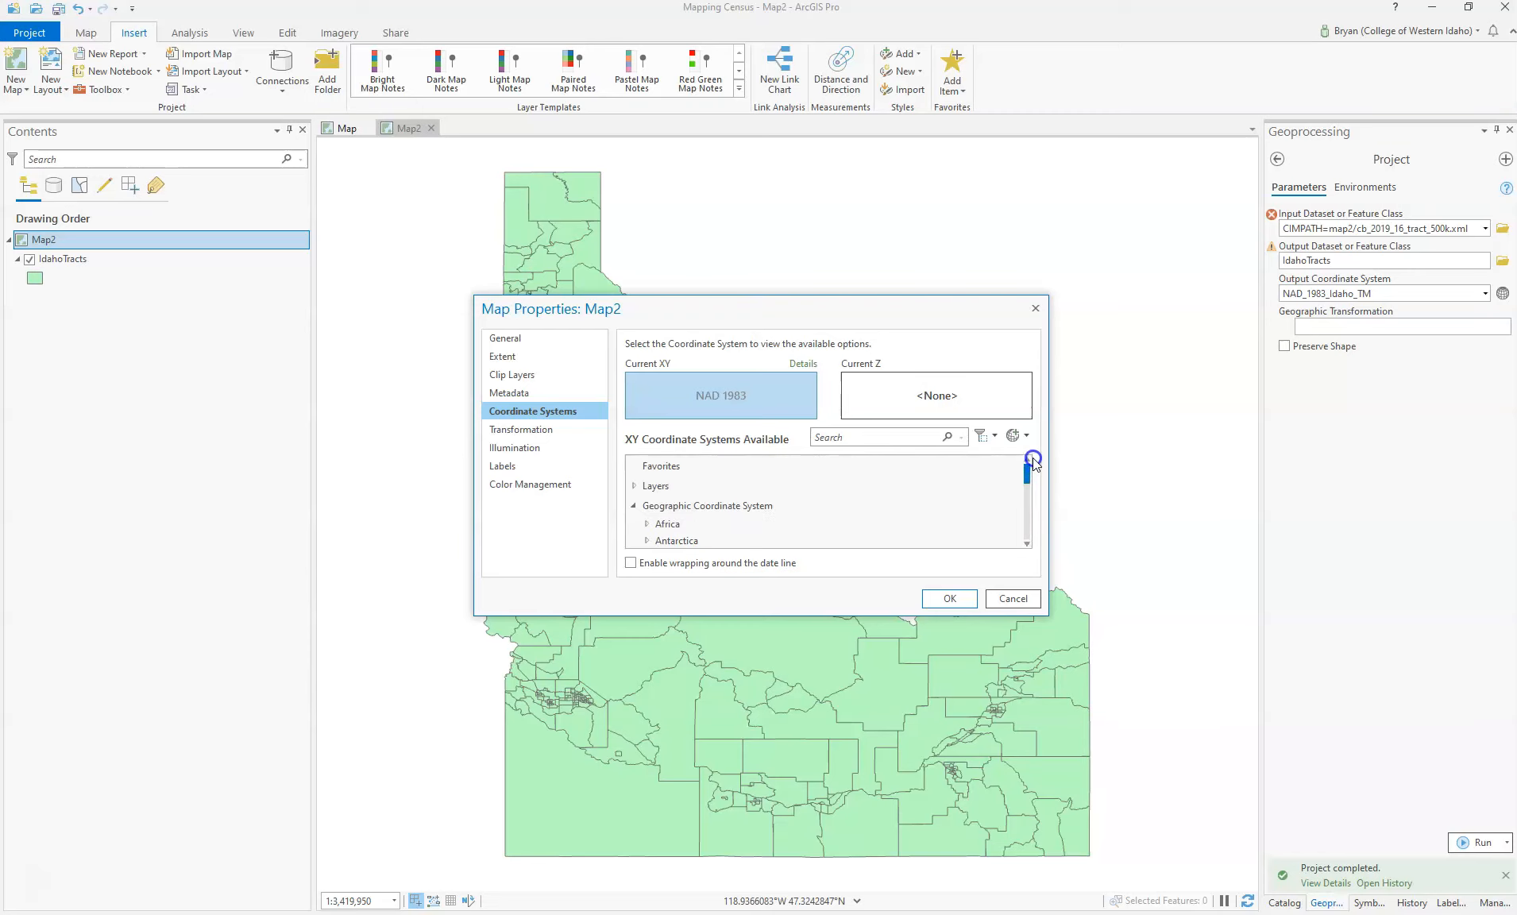
scroll(904, 501, "down", 3)
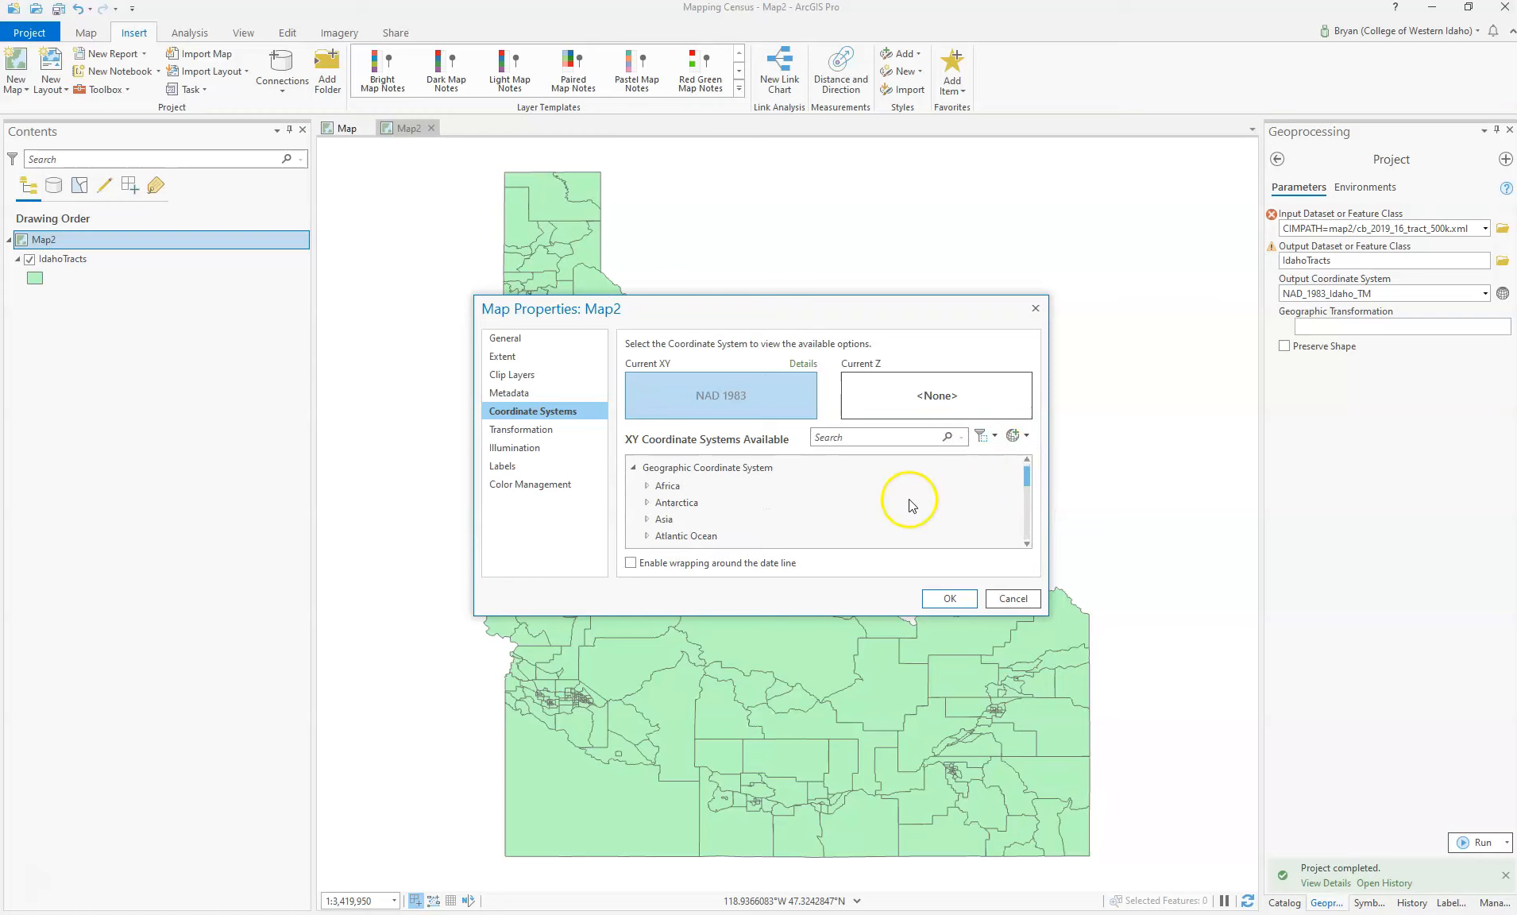
scroll(912, 506, "down", 8)
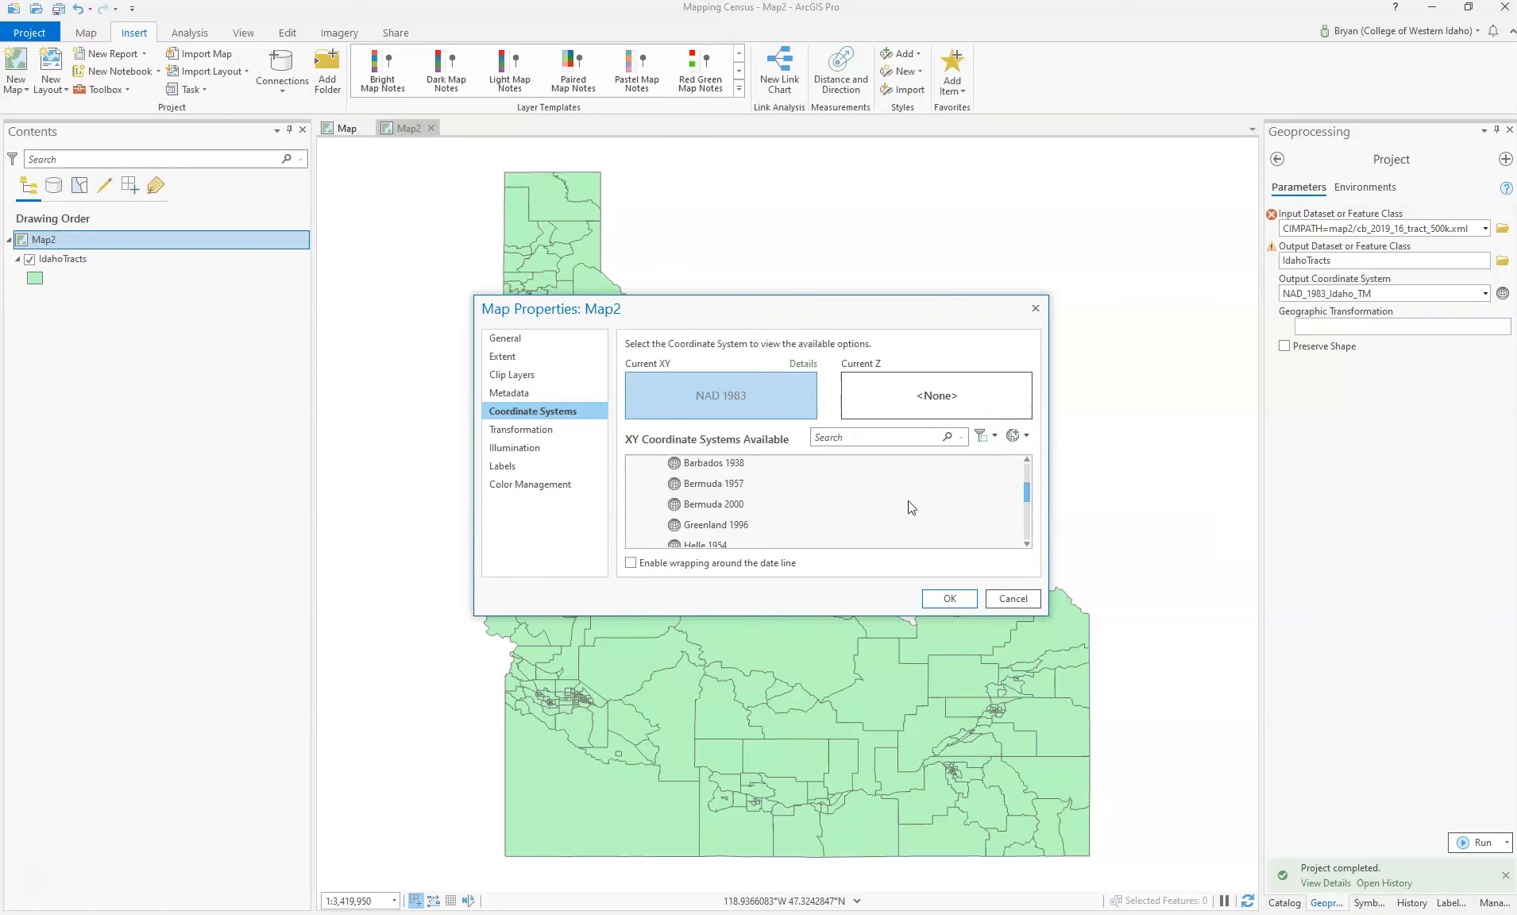
scroll(912, 508, "down", 6)
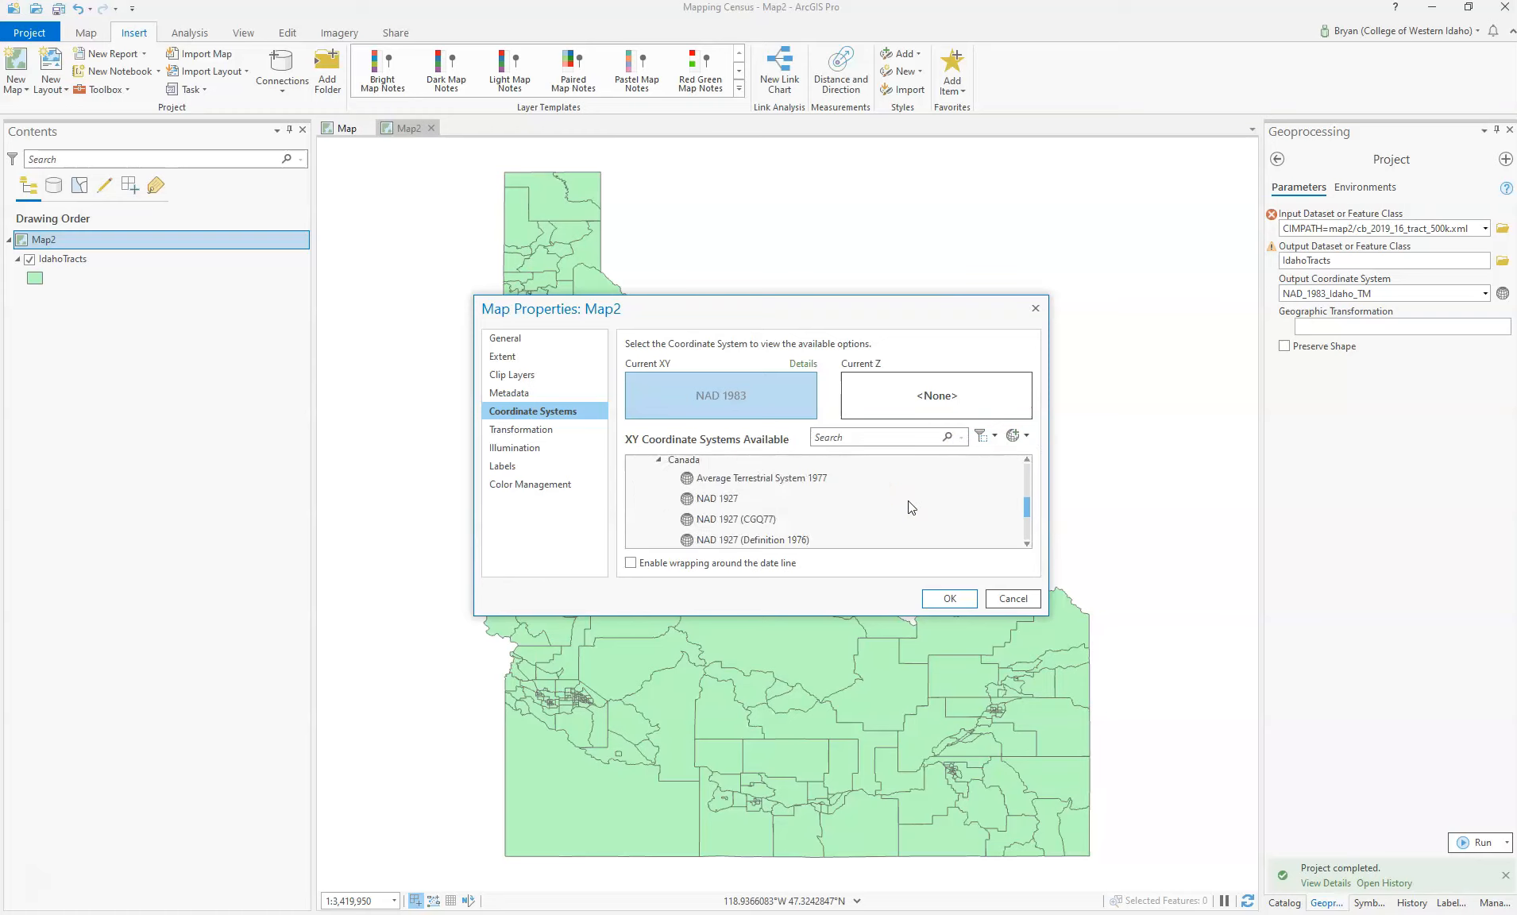
scroll(912, 508, "down", 3)
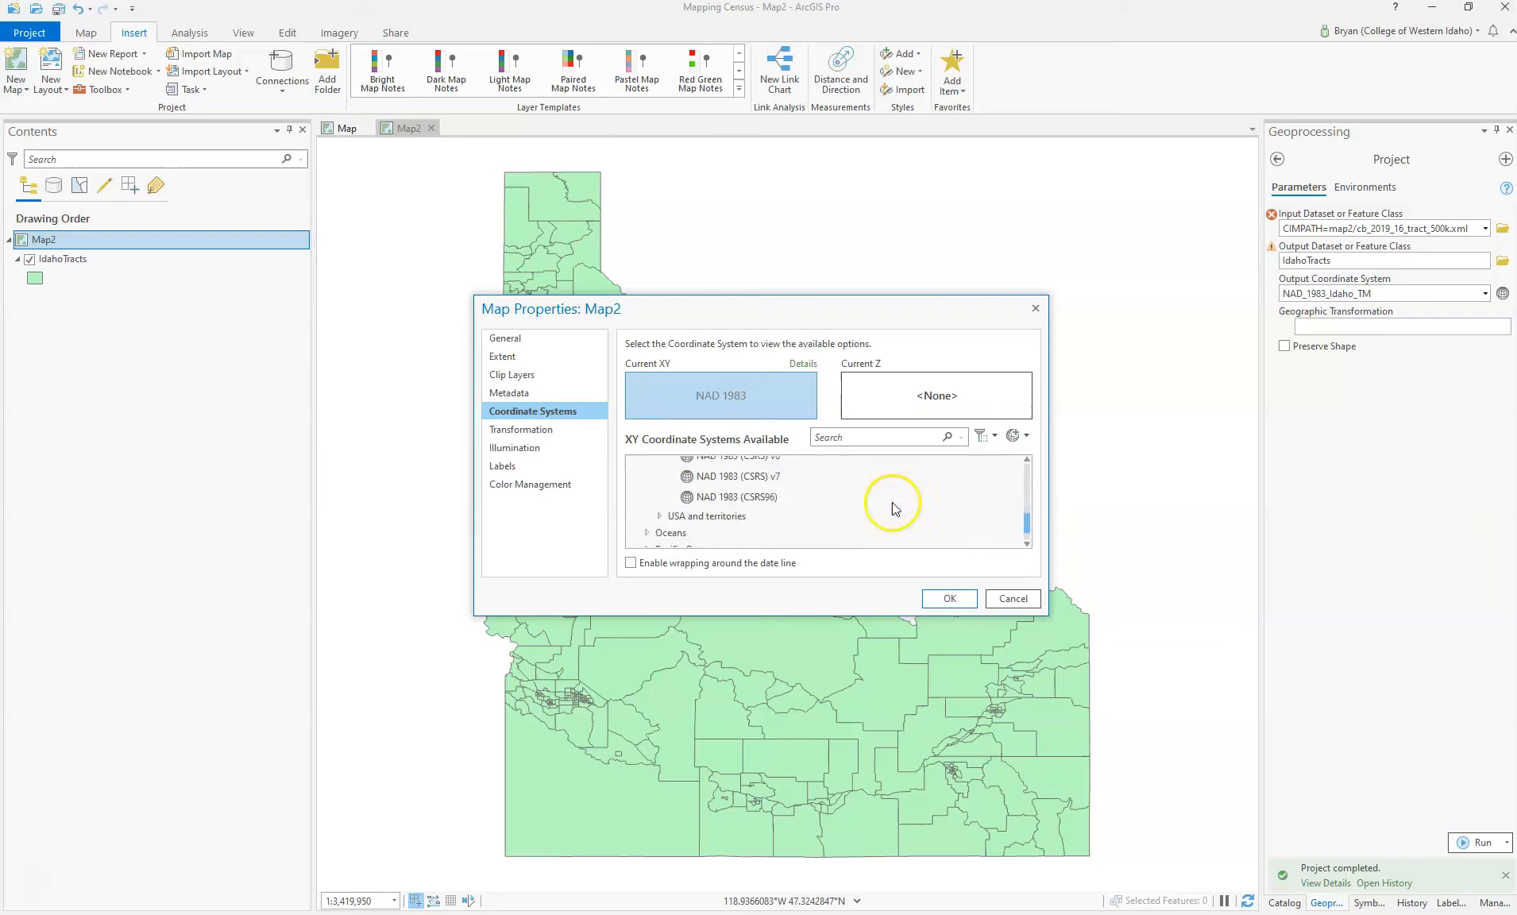
left_click(958, 438)
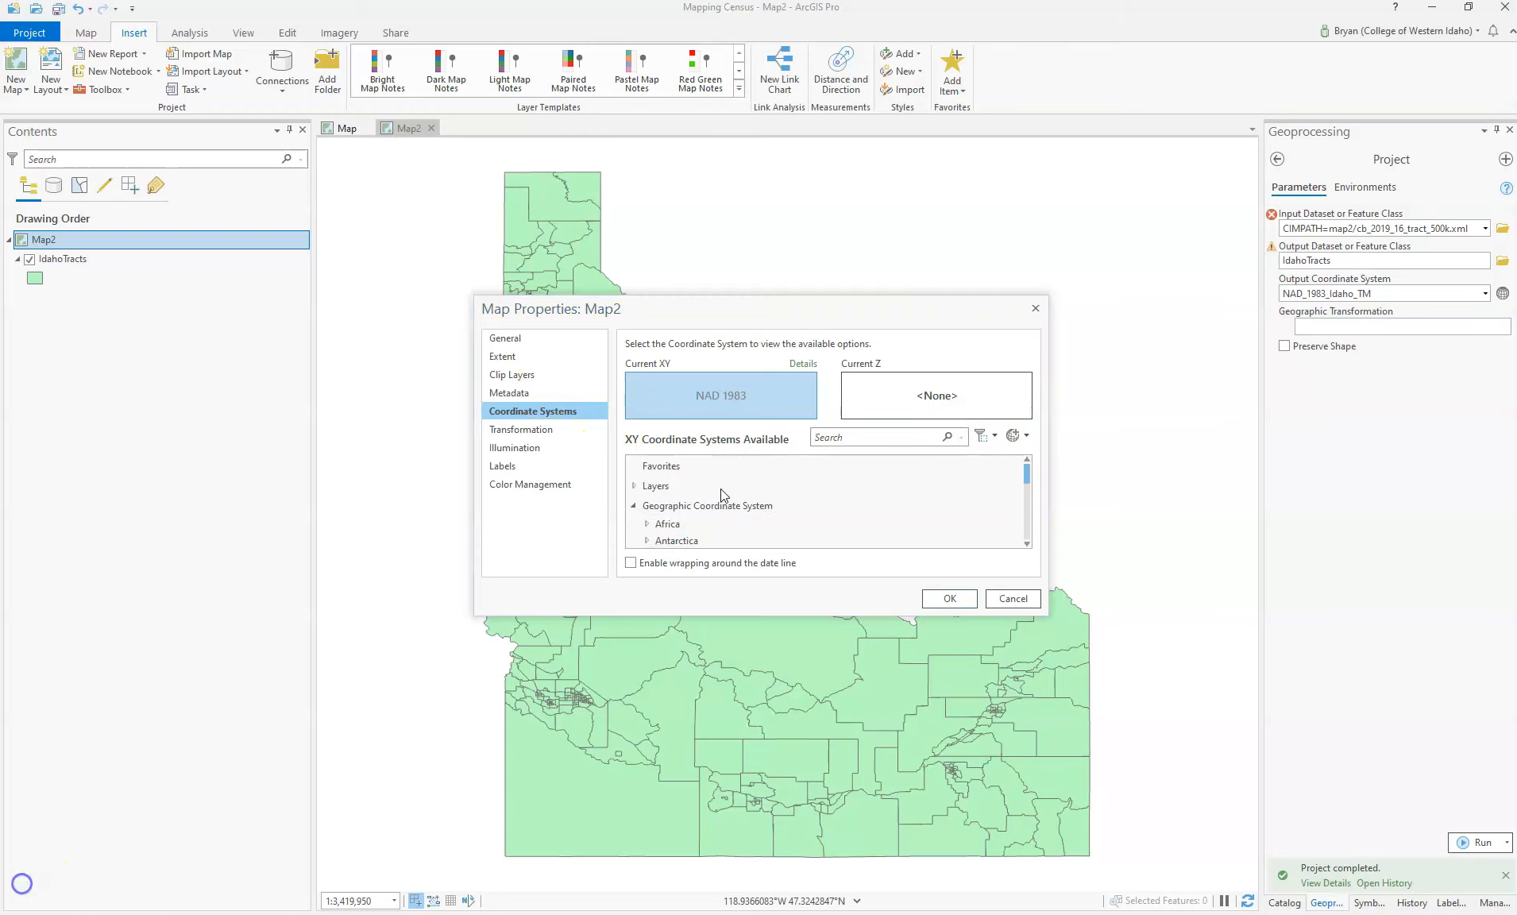
left_click(722, 502)
scroll(726, 505, "down", 2)
scroll(735, 505, "up", 2)
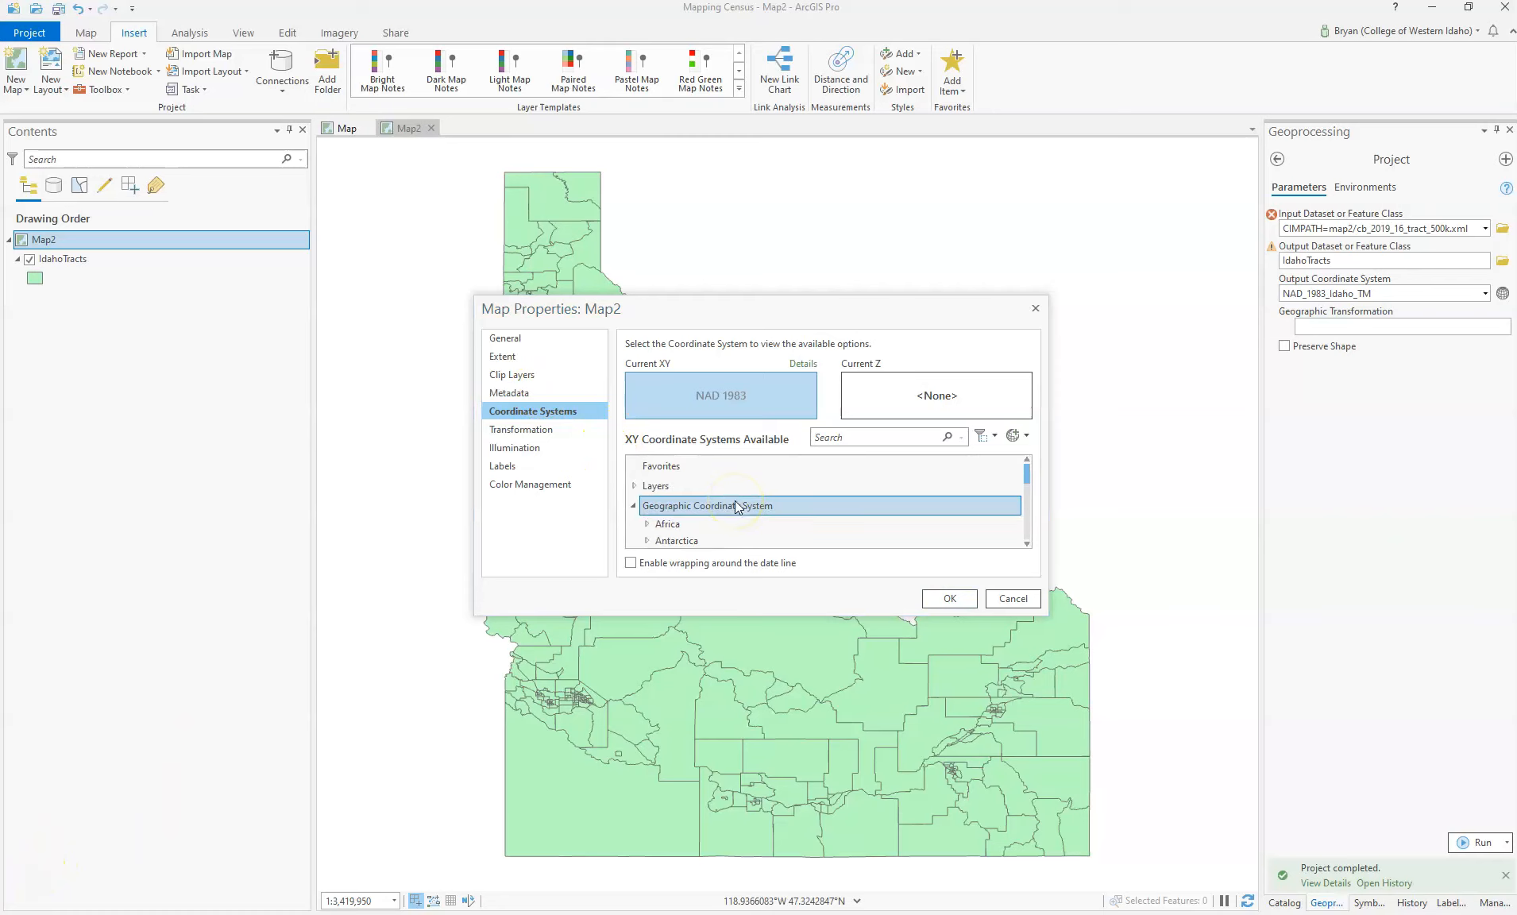
Step: Set Map2's XY coordinate system to NAD 1983 Idaho TM (Meters), taken from the systems used by the map's layers
left_click(634, 485)
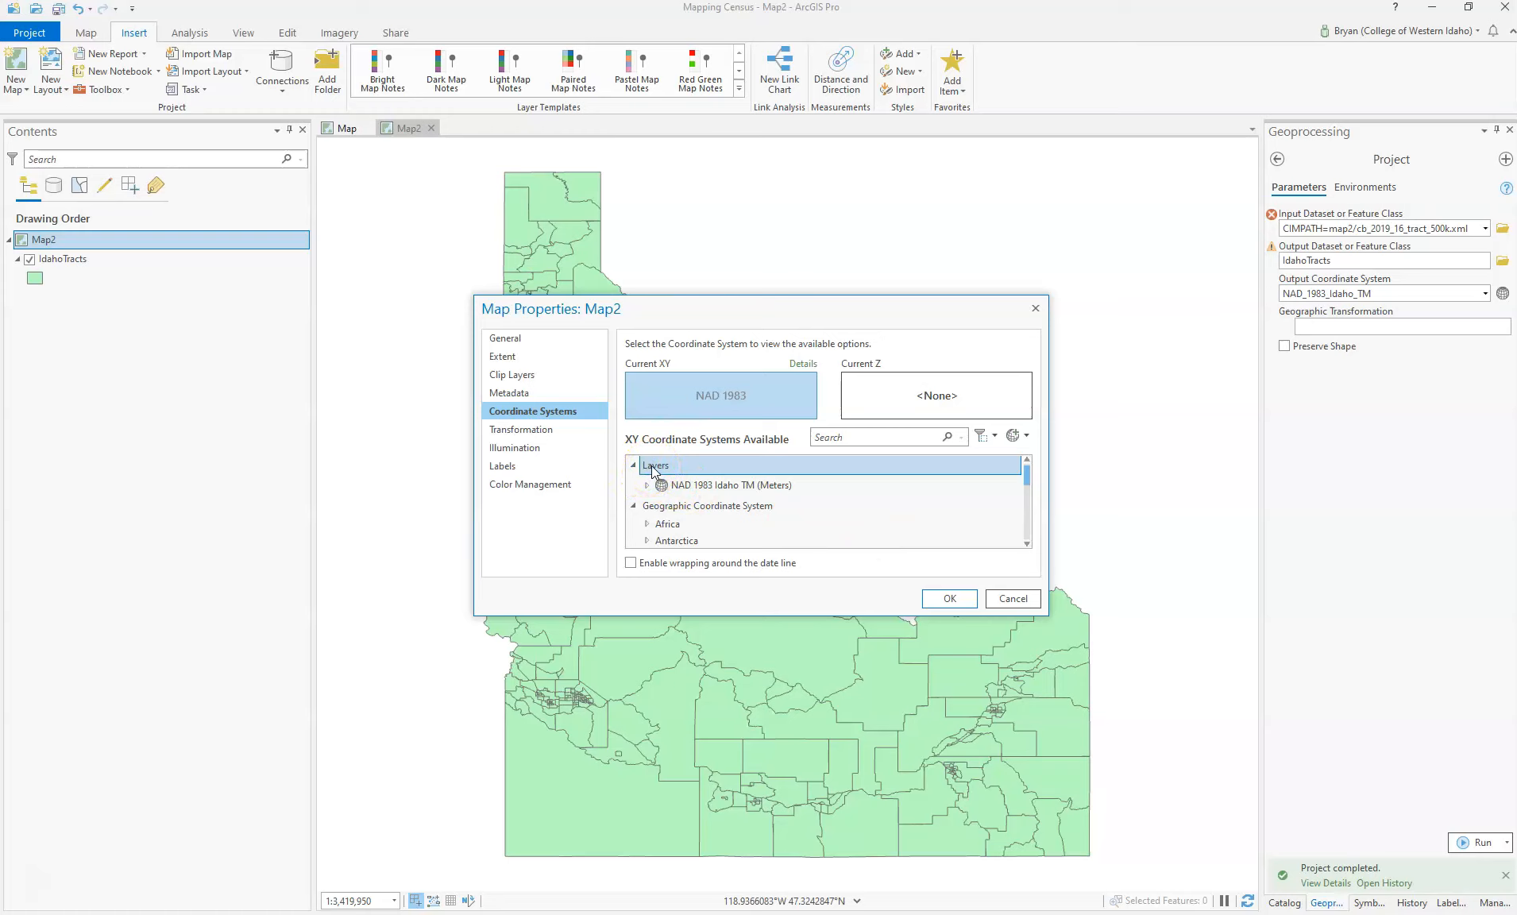
left_click(720, 488)
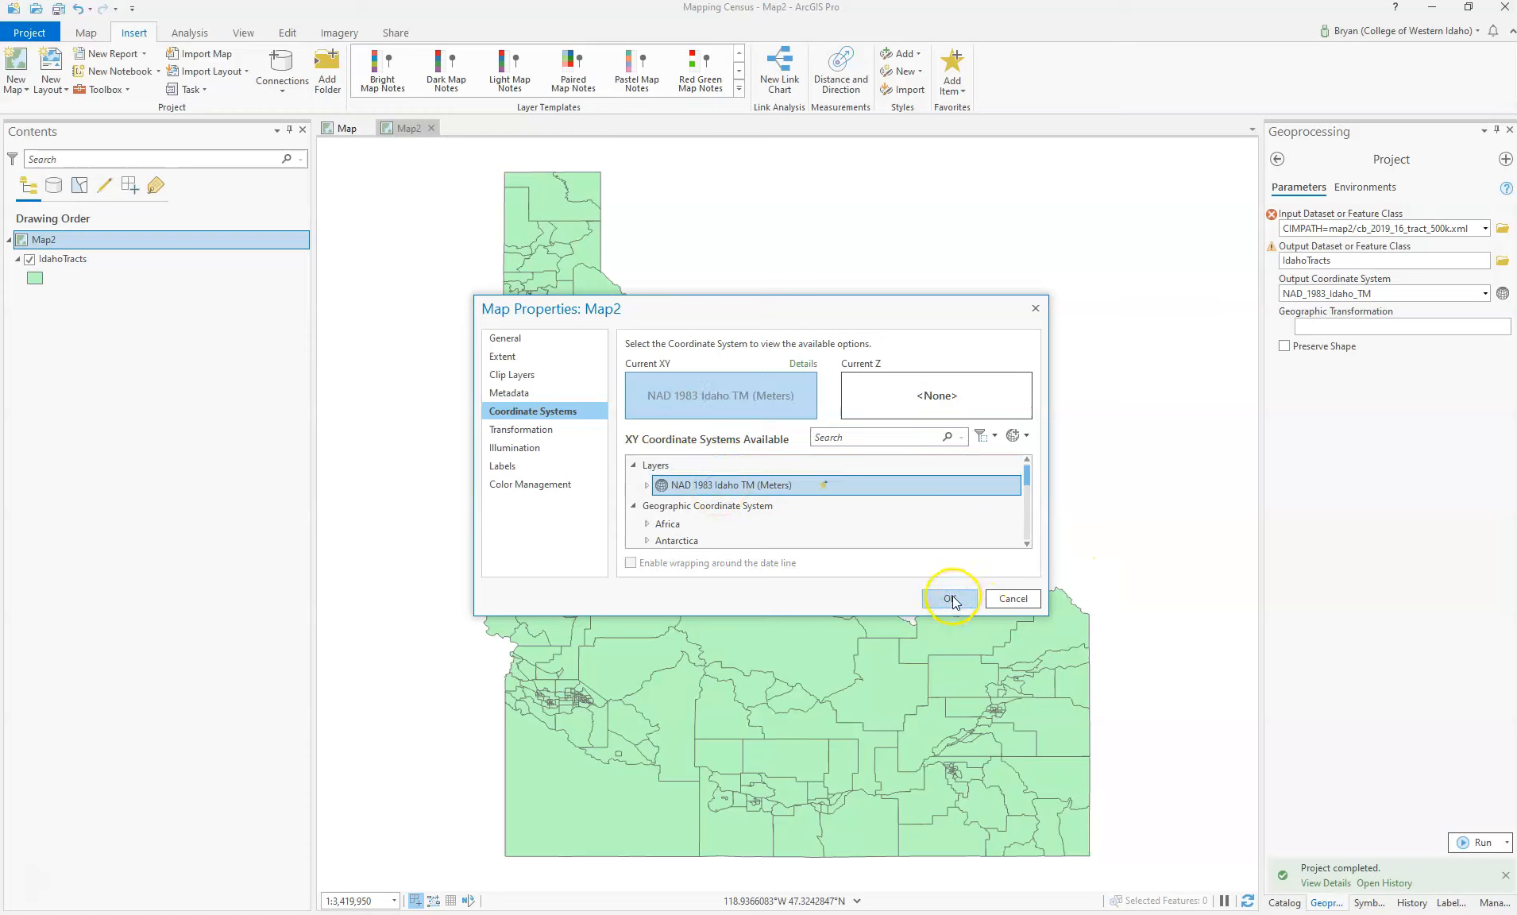
left_click(722, 507)
scroll(721, 507, "down", 7)
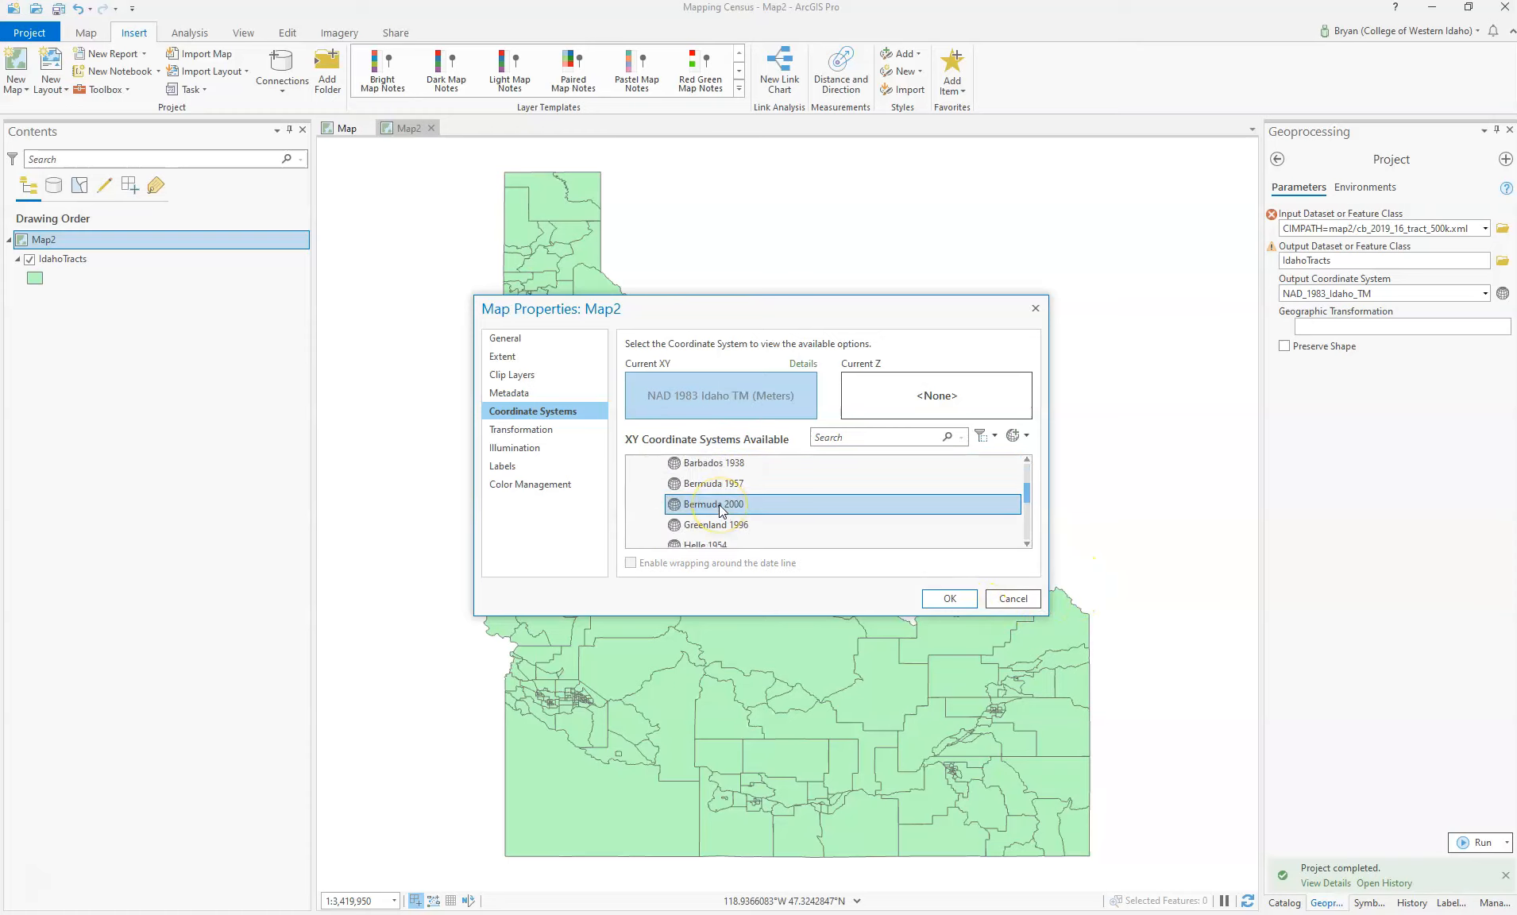
scroll(720, 507, "down", 10)
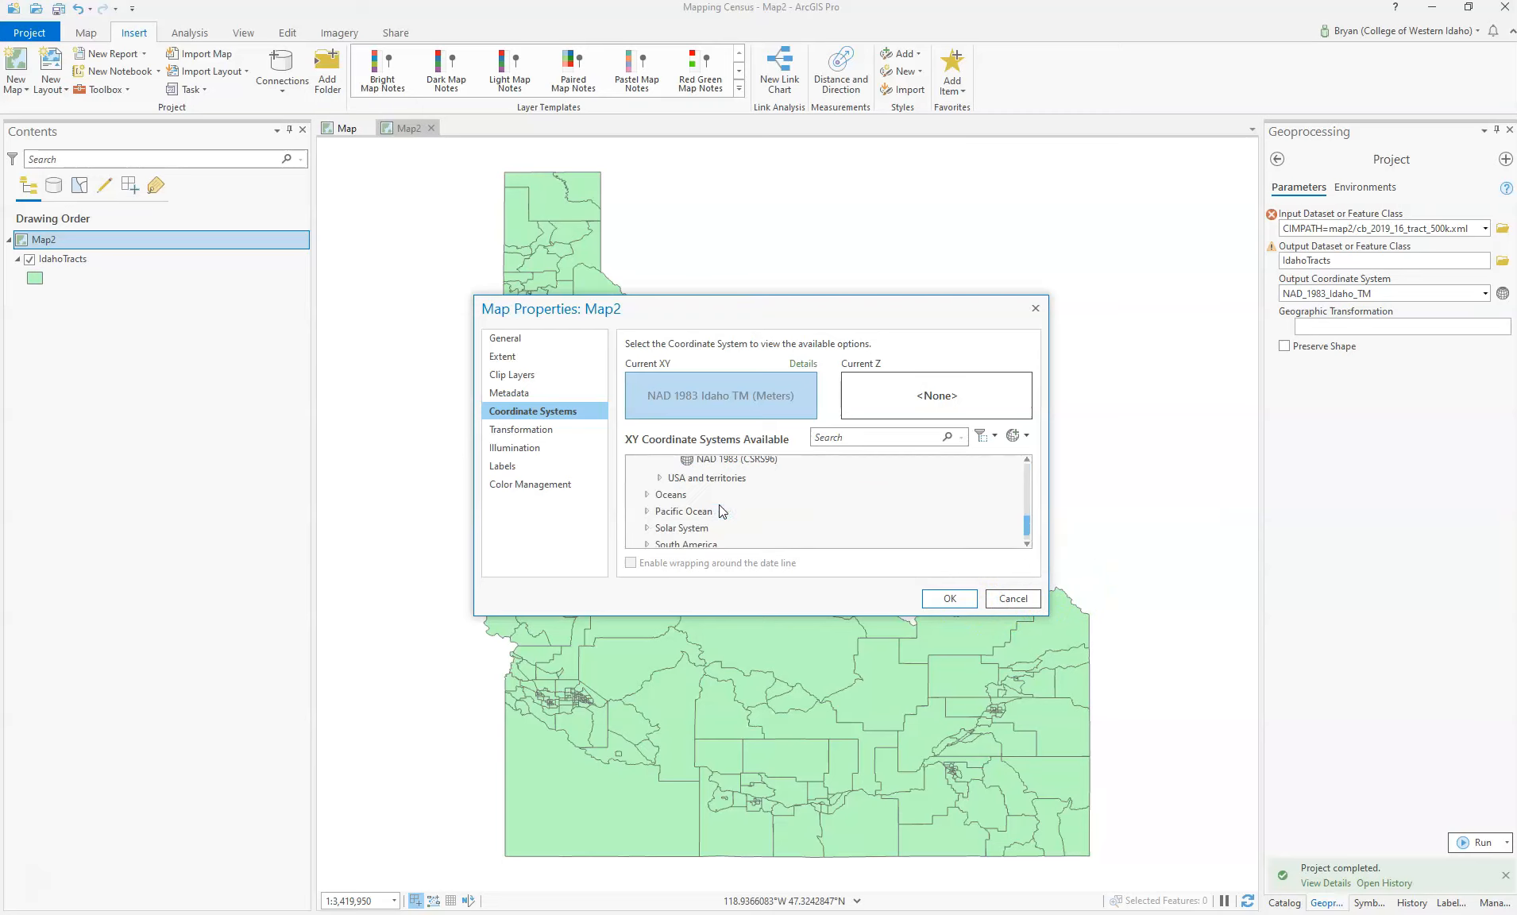
scroll(720, 508, "down", 2)
left_click(731, 538)
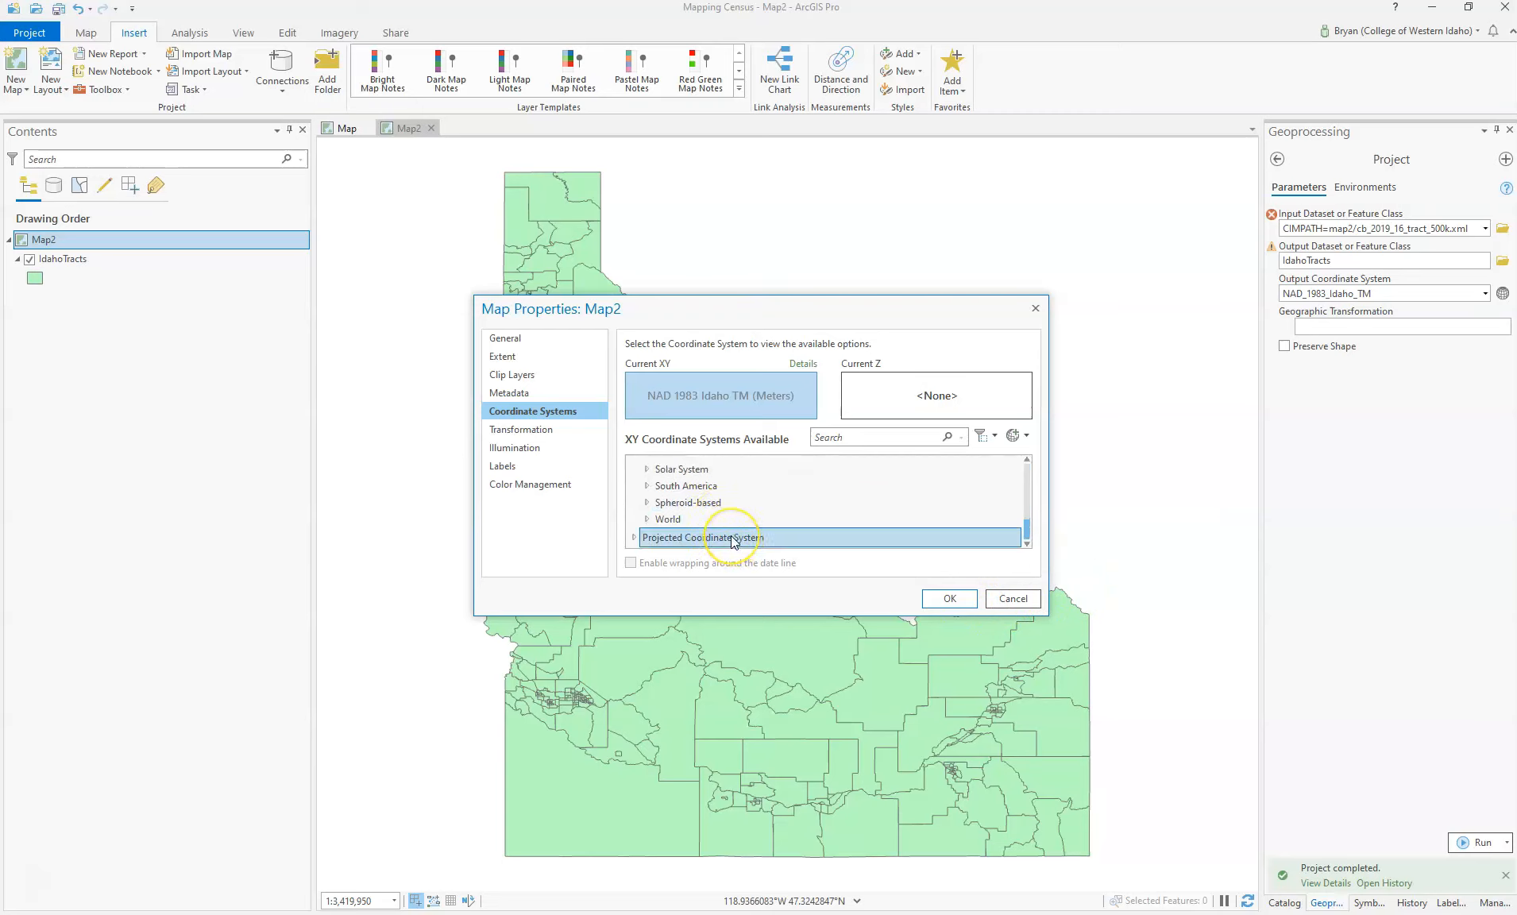
scroll(723, 528, "up", 18)
scroll(714, 520, "up", 2)
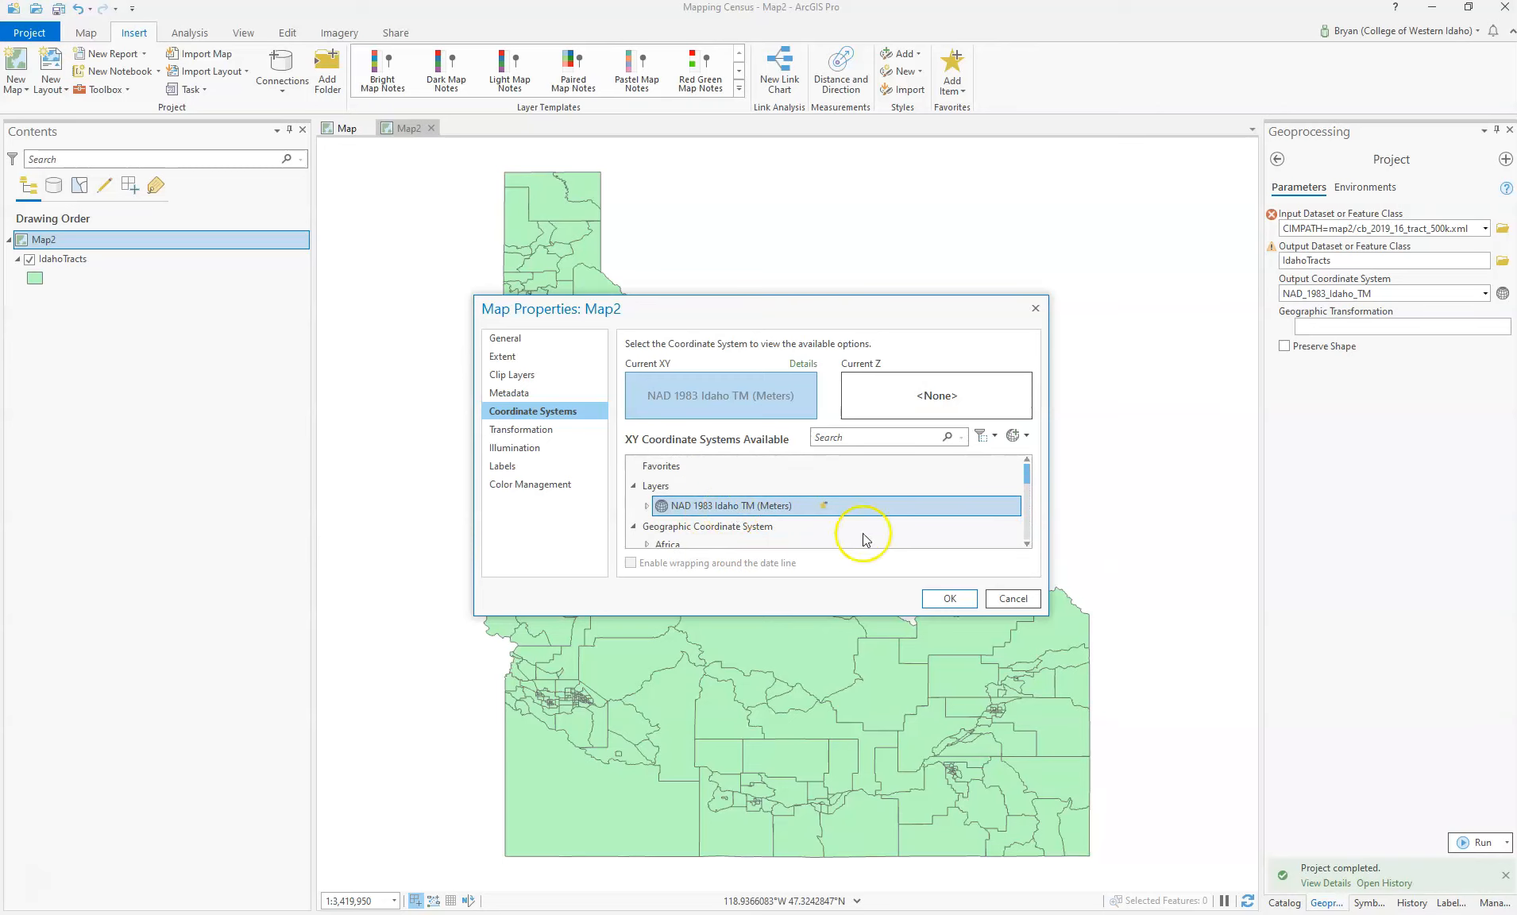
left_click(953, 600)
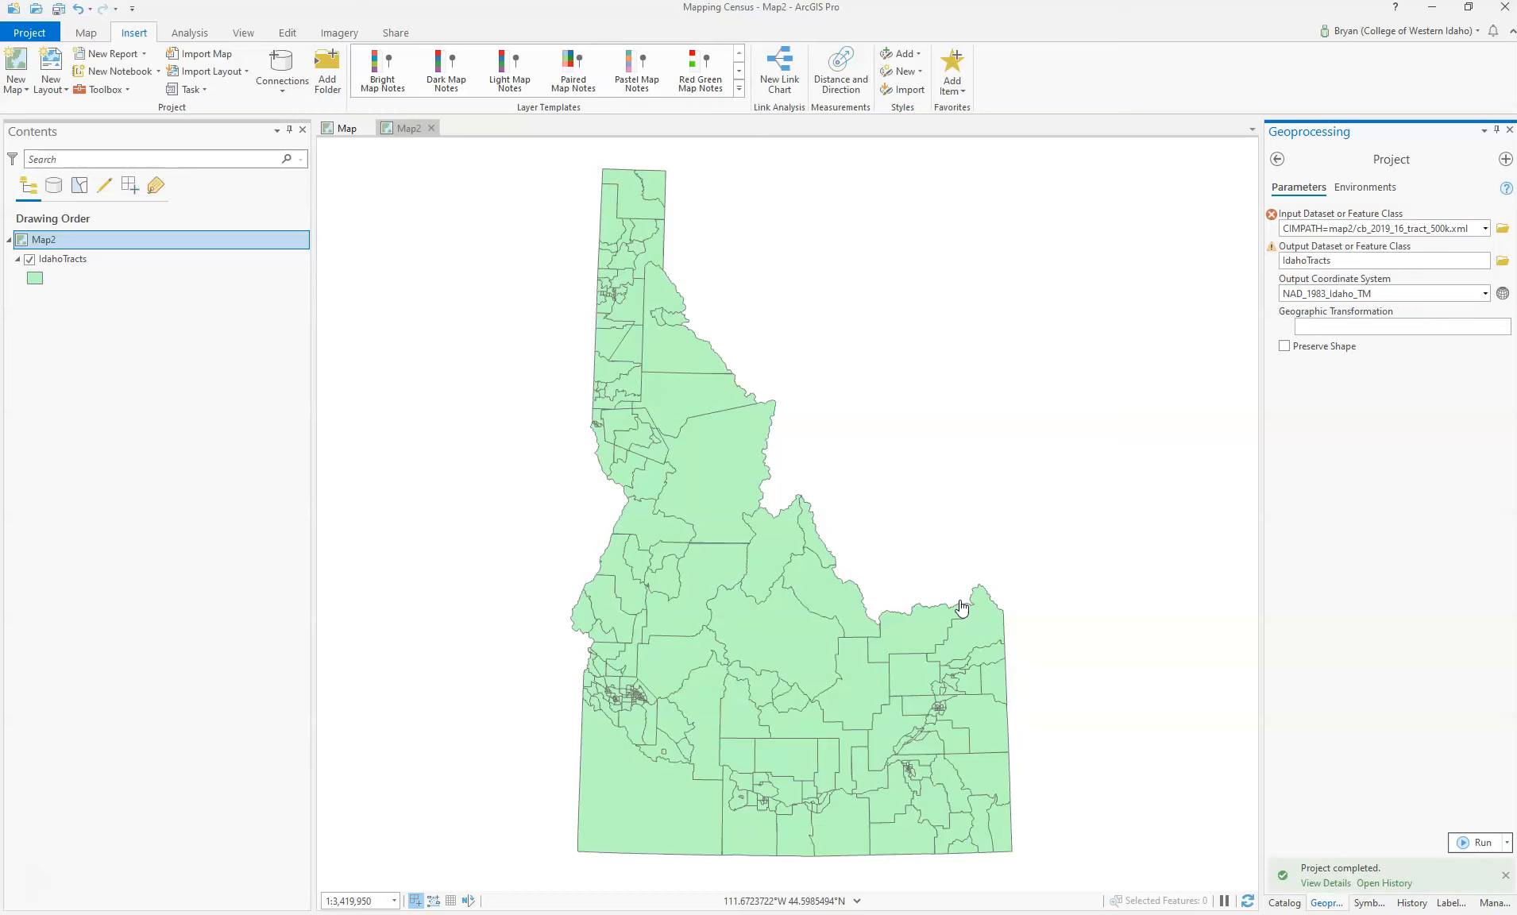
Step: Add PCT25Over_BA.csv from the ACSST5Y2018.S1501 data folder to Map2 and open its table below an enlarged map view
left_click(1284, 901)
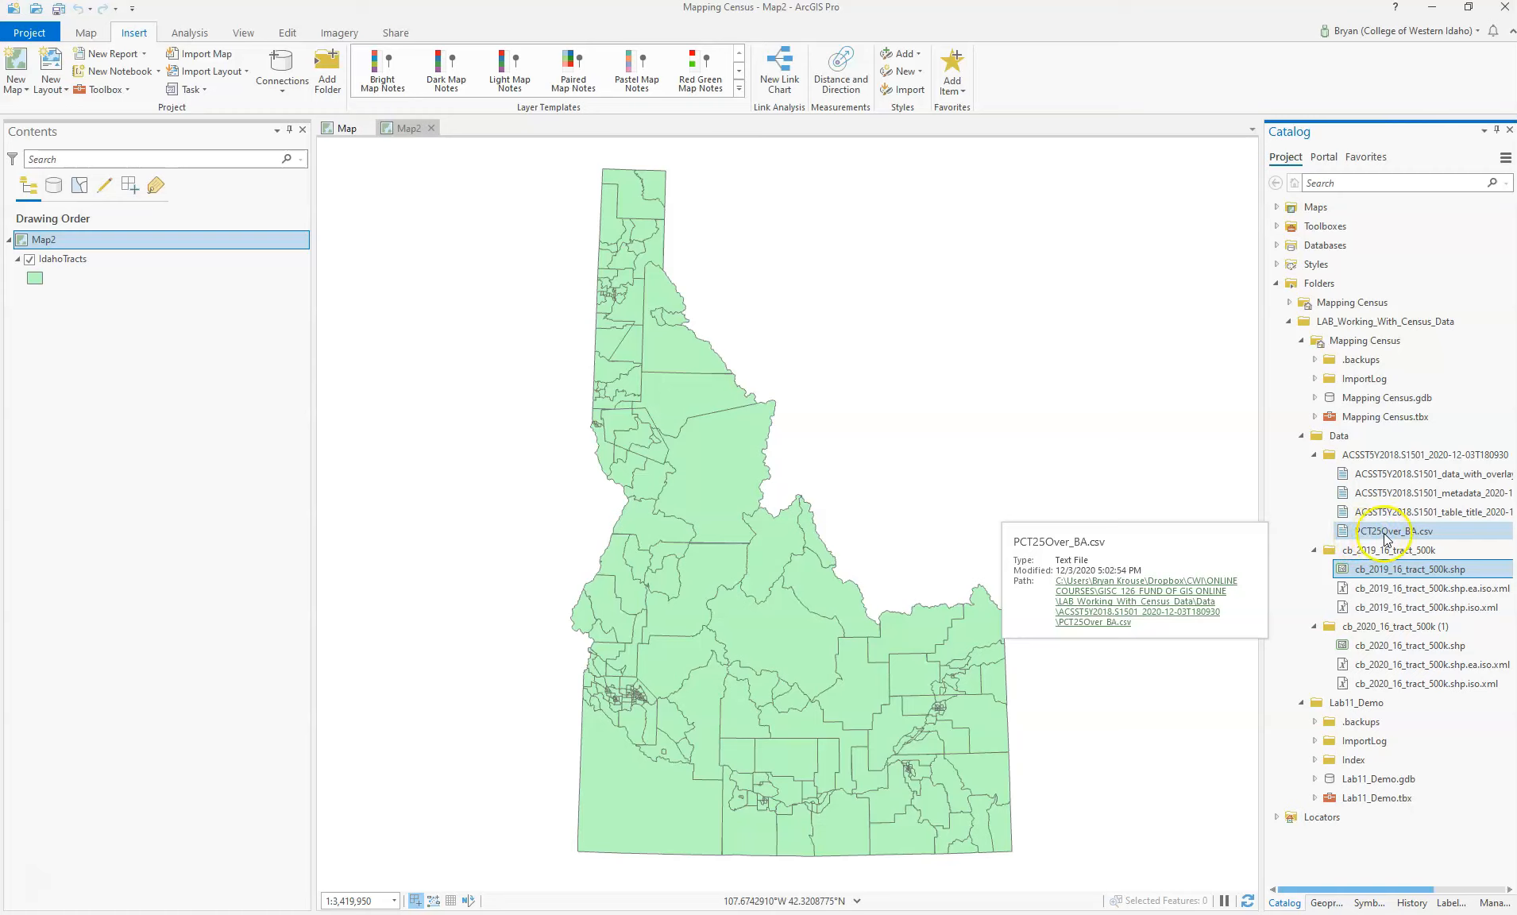
left_click_drag(1386, 538, 223, 427)
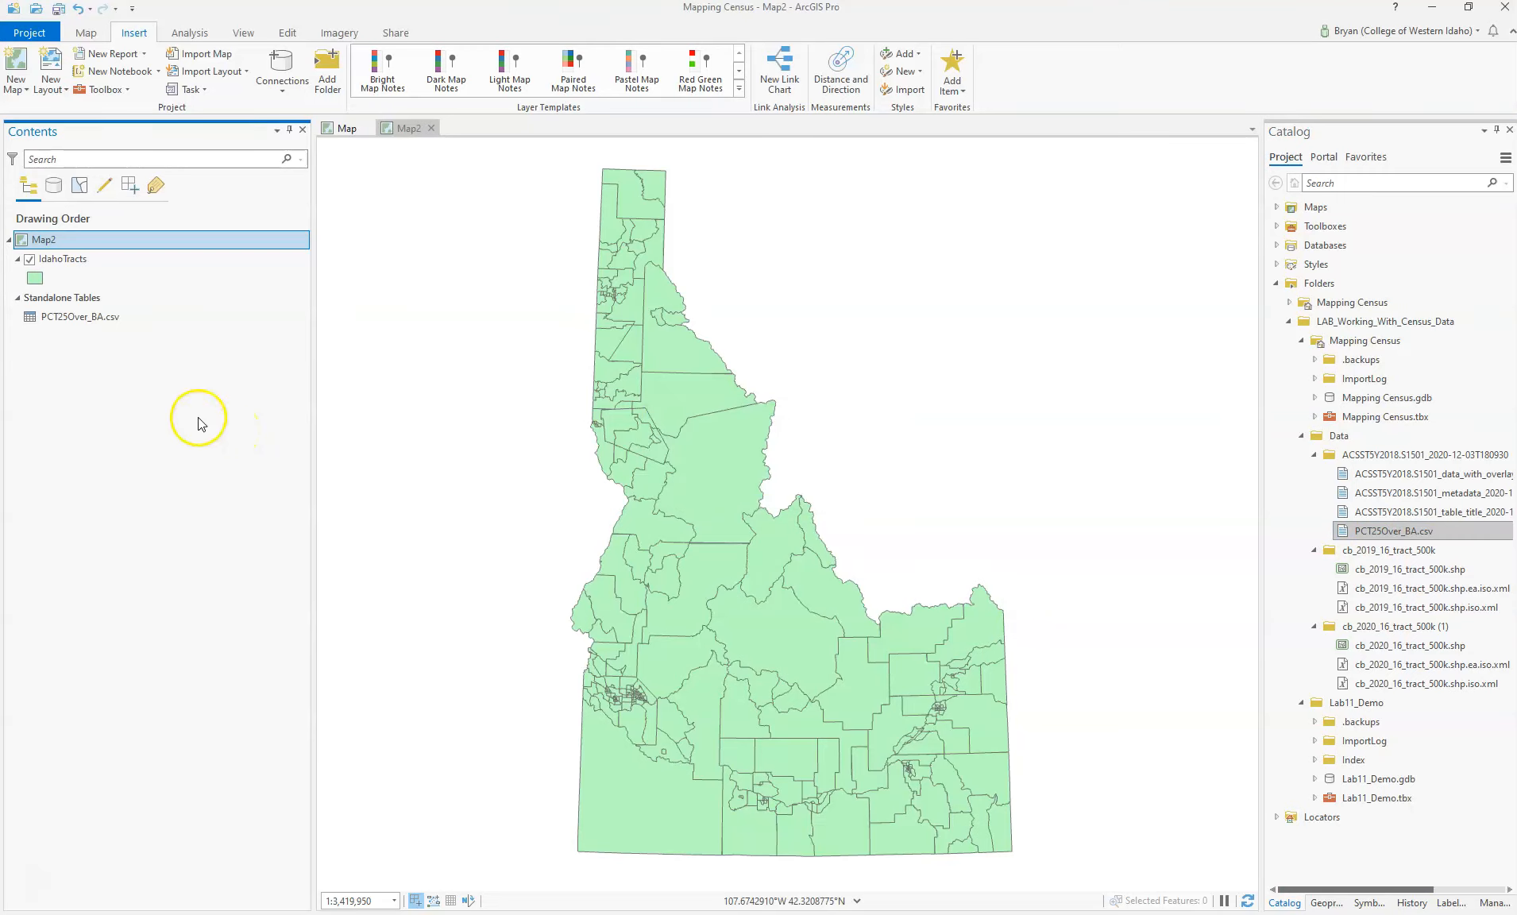
right_click(105, 317)
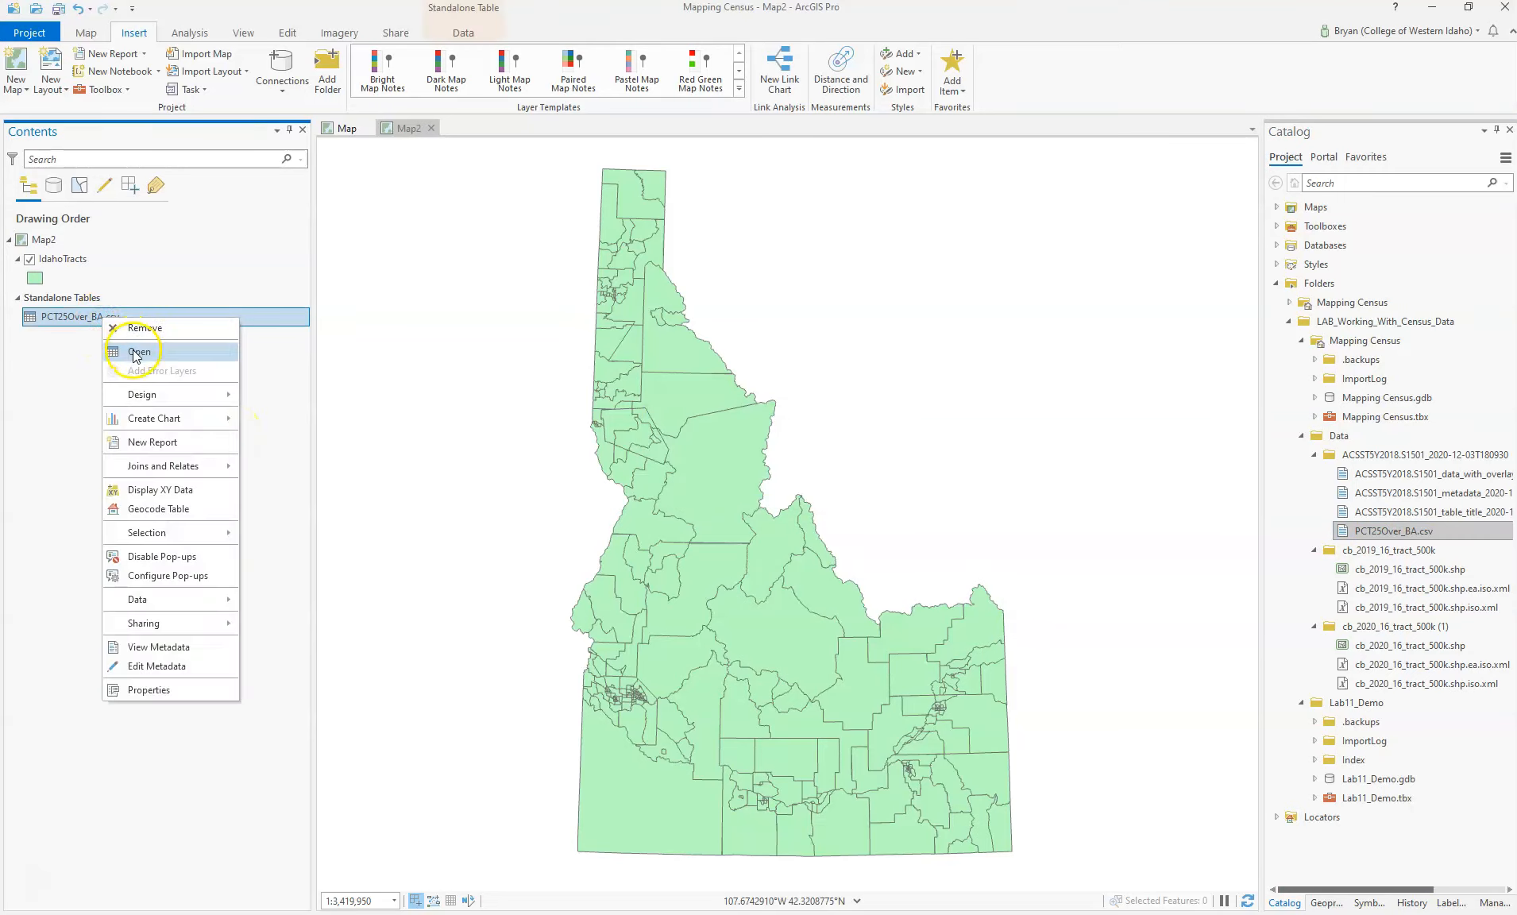
left_click(136, 349)
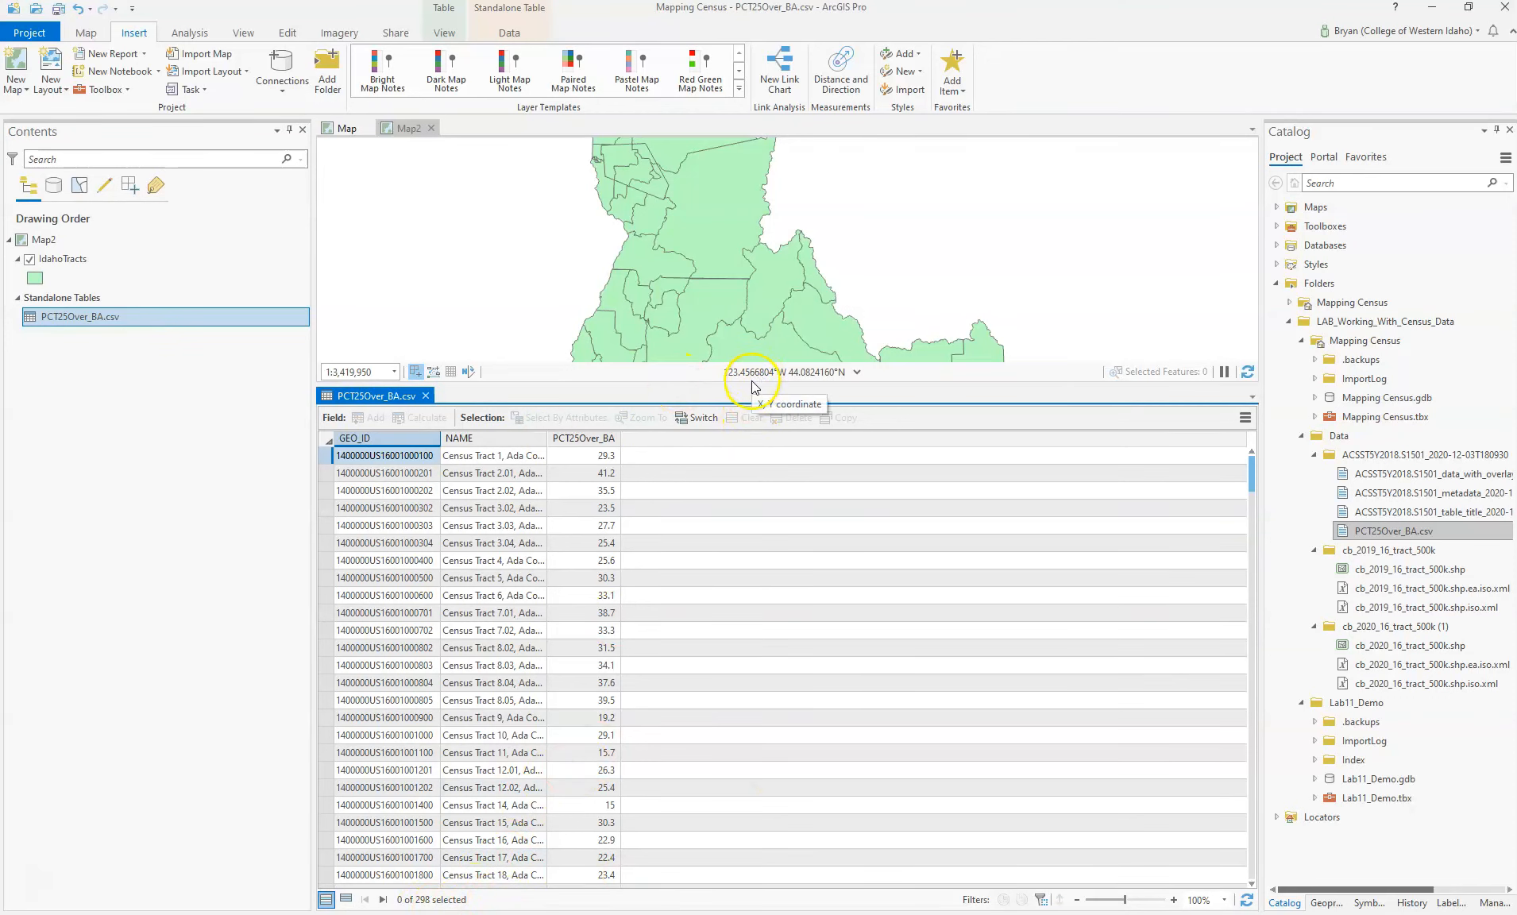
left_click_drag(752, 385, 750, 498)
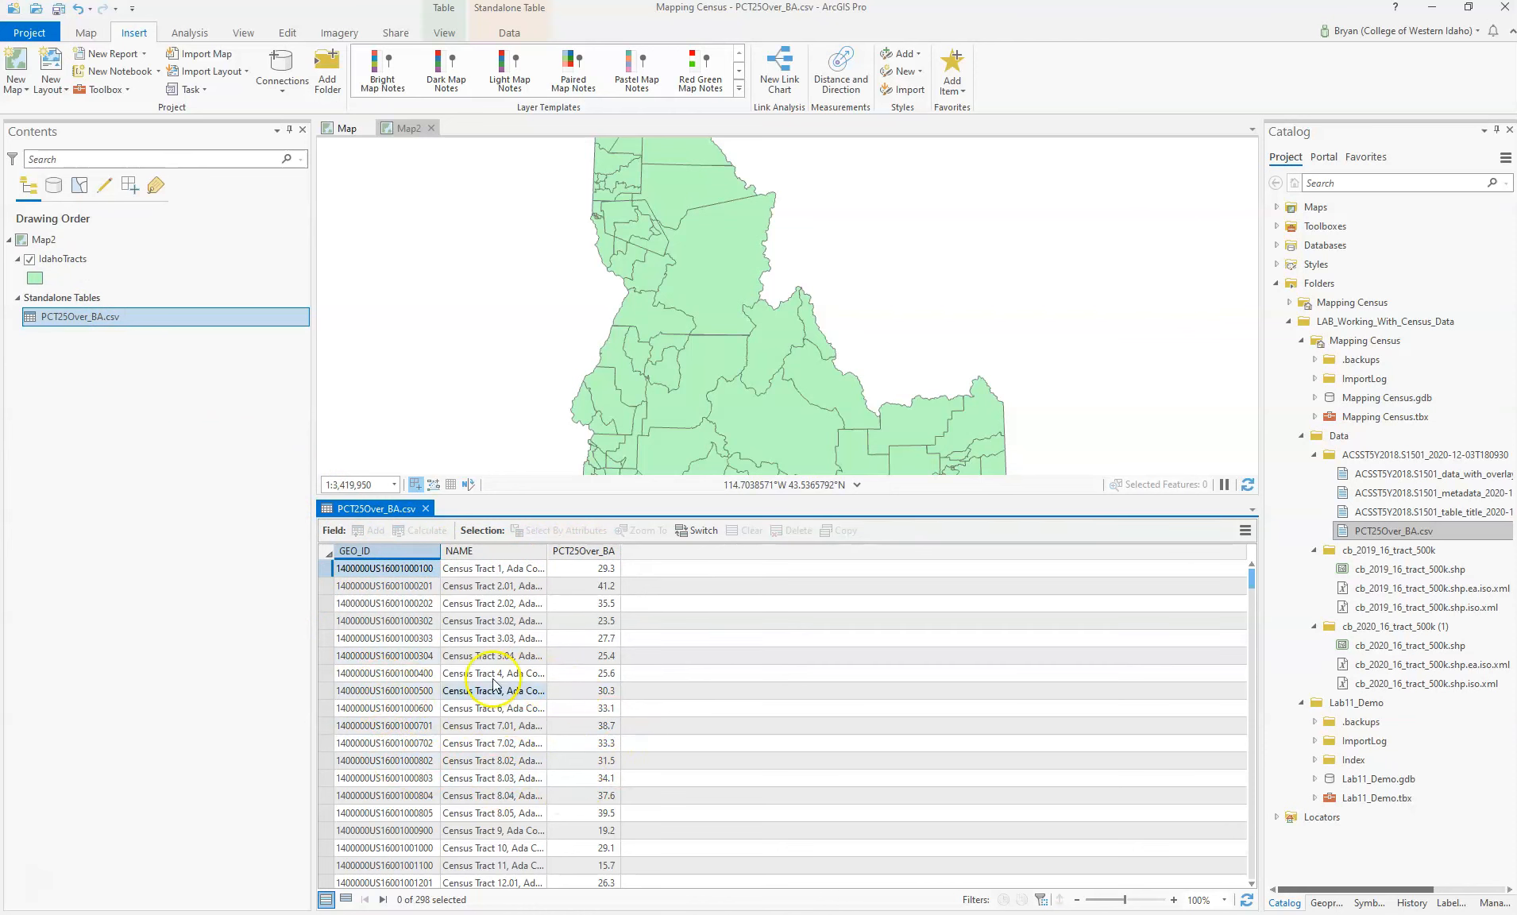
Step: Open the IdahoTracts attribute table and compare its geographic ID fields with GEO_ID in the PCT25Over_BA.csv table
right_click(114, 268)
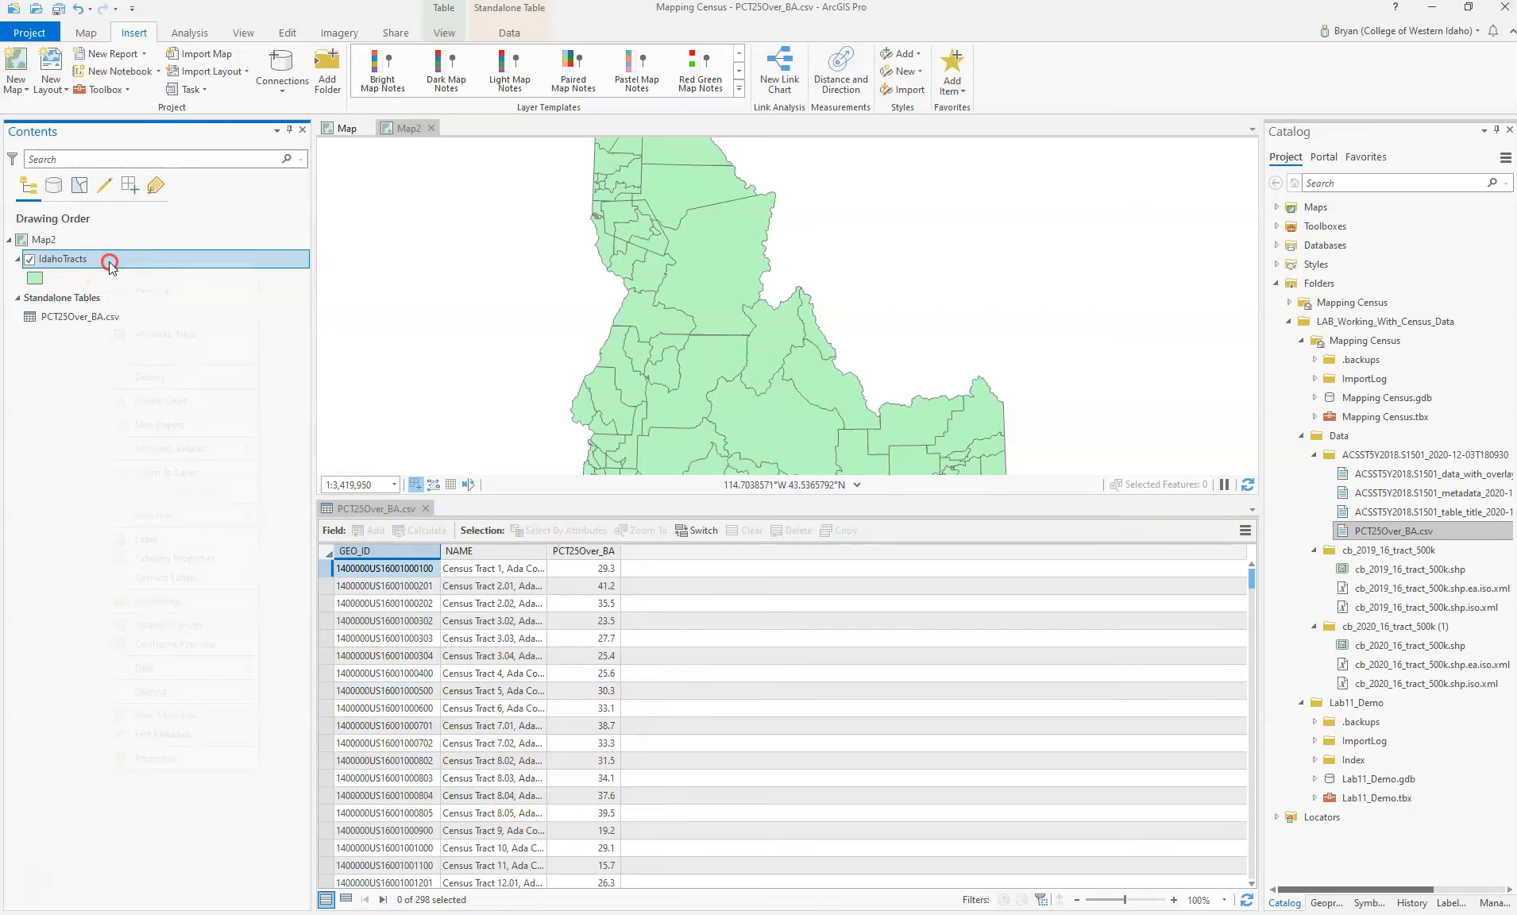
left_click(132, 331)
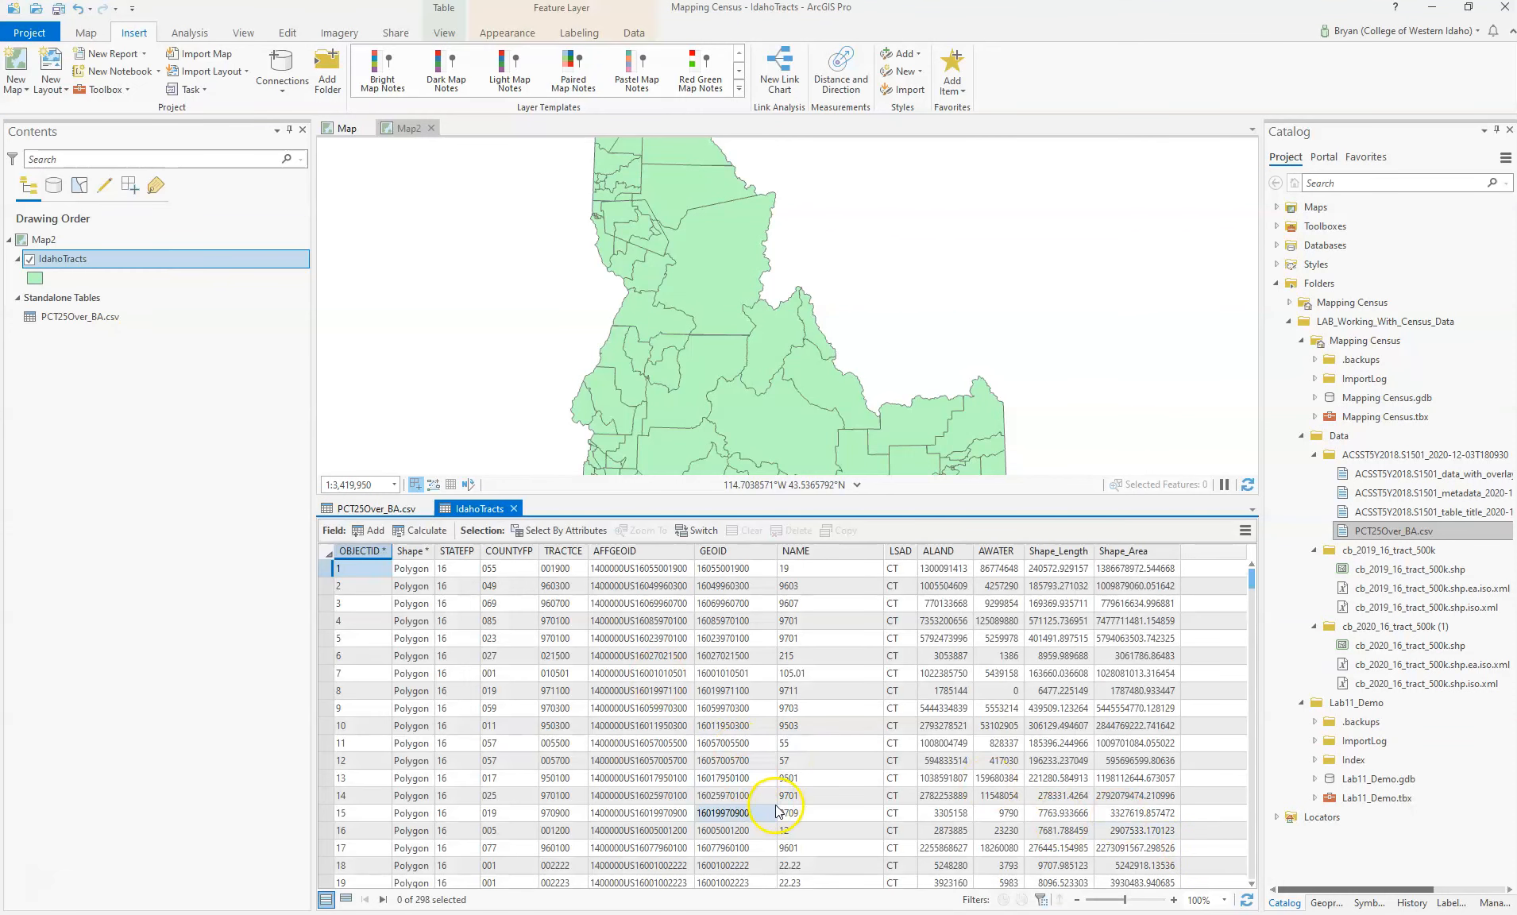
left_click(367, 508)
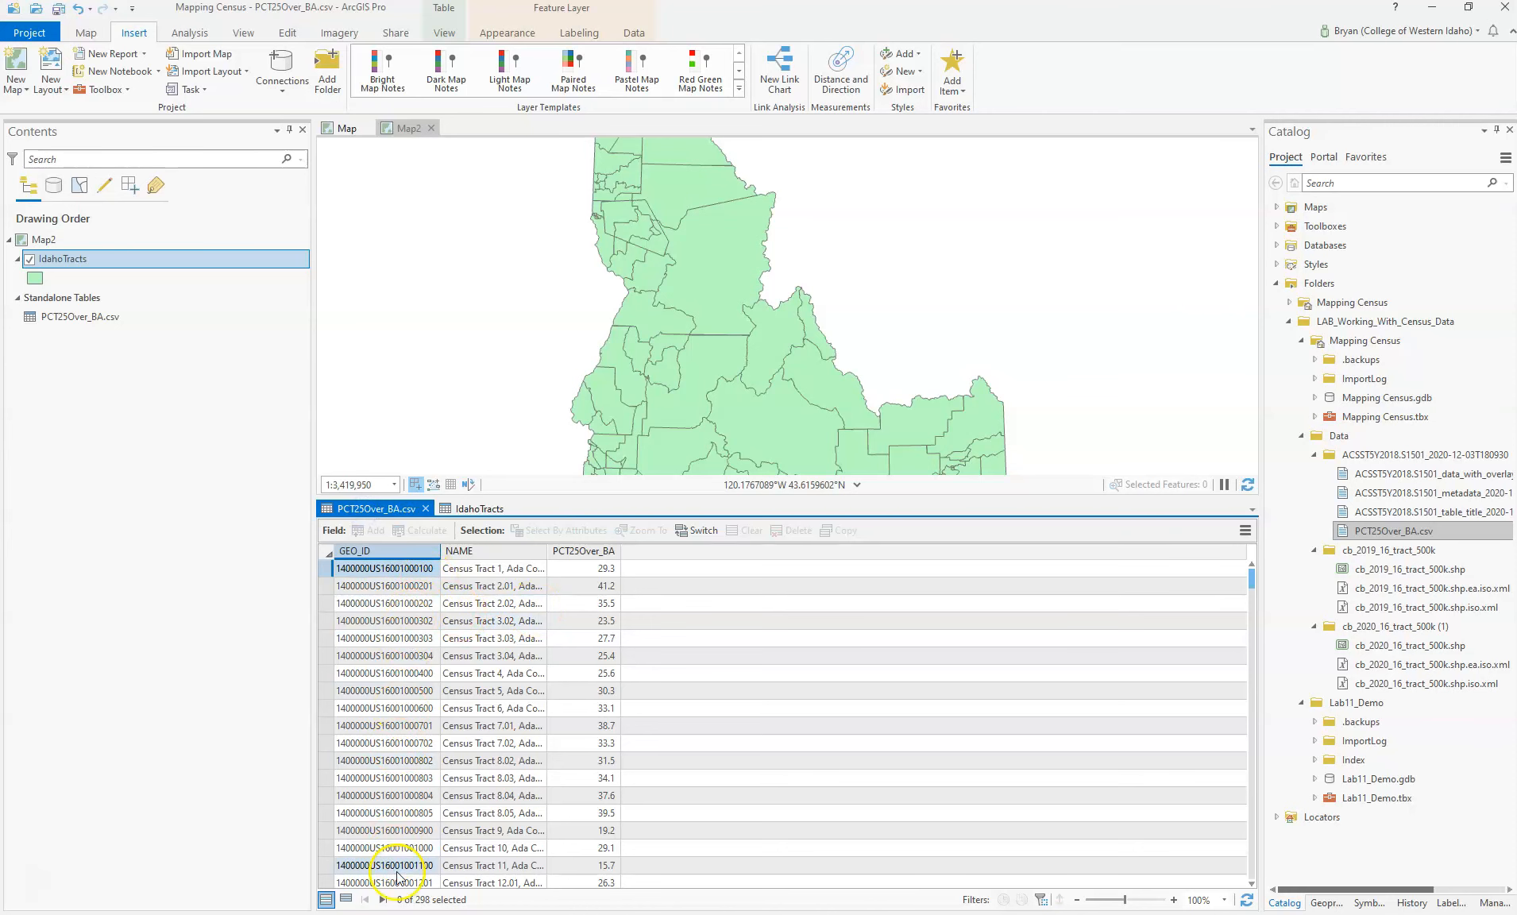
Step: Compare the AFFGEOID values in the IdahoTracts attribute table with the GEO_ID values in the PCT25Over_BA.csv table
left_click(486, 513)
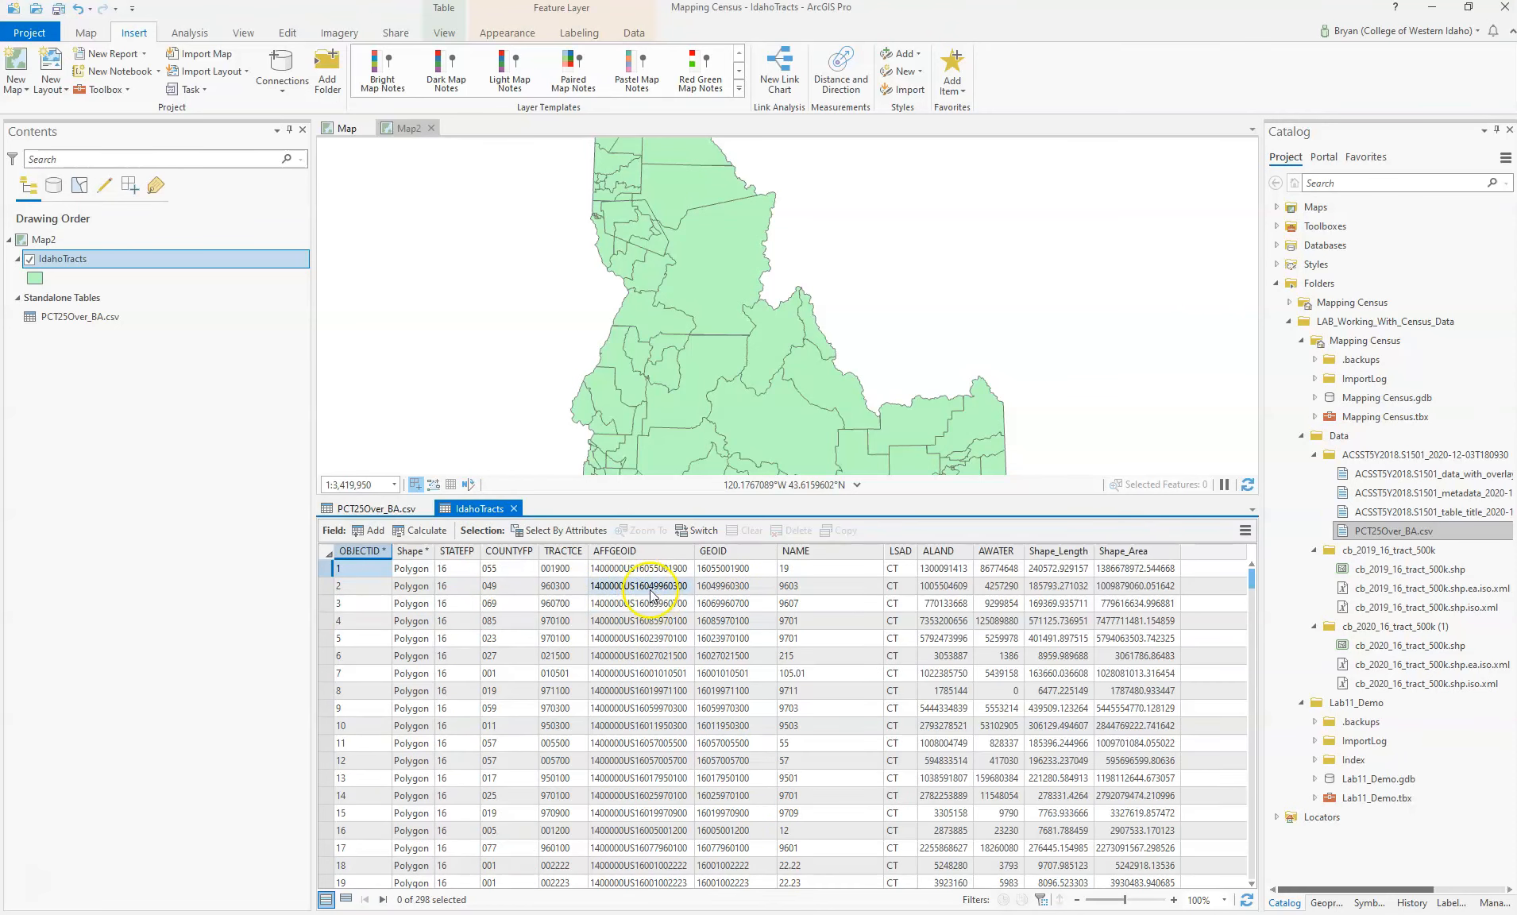
mouse_move(636, 561)
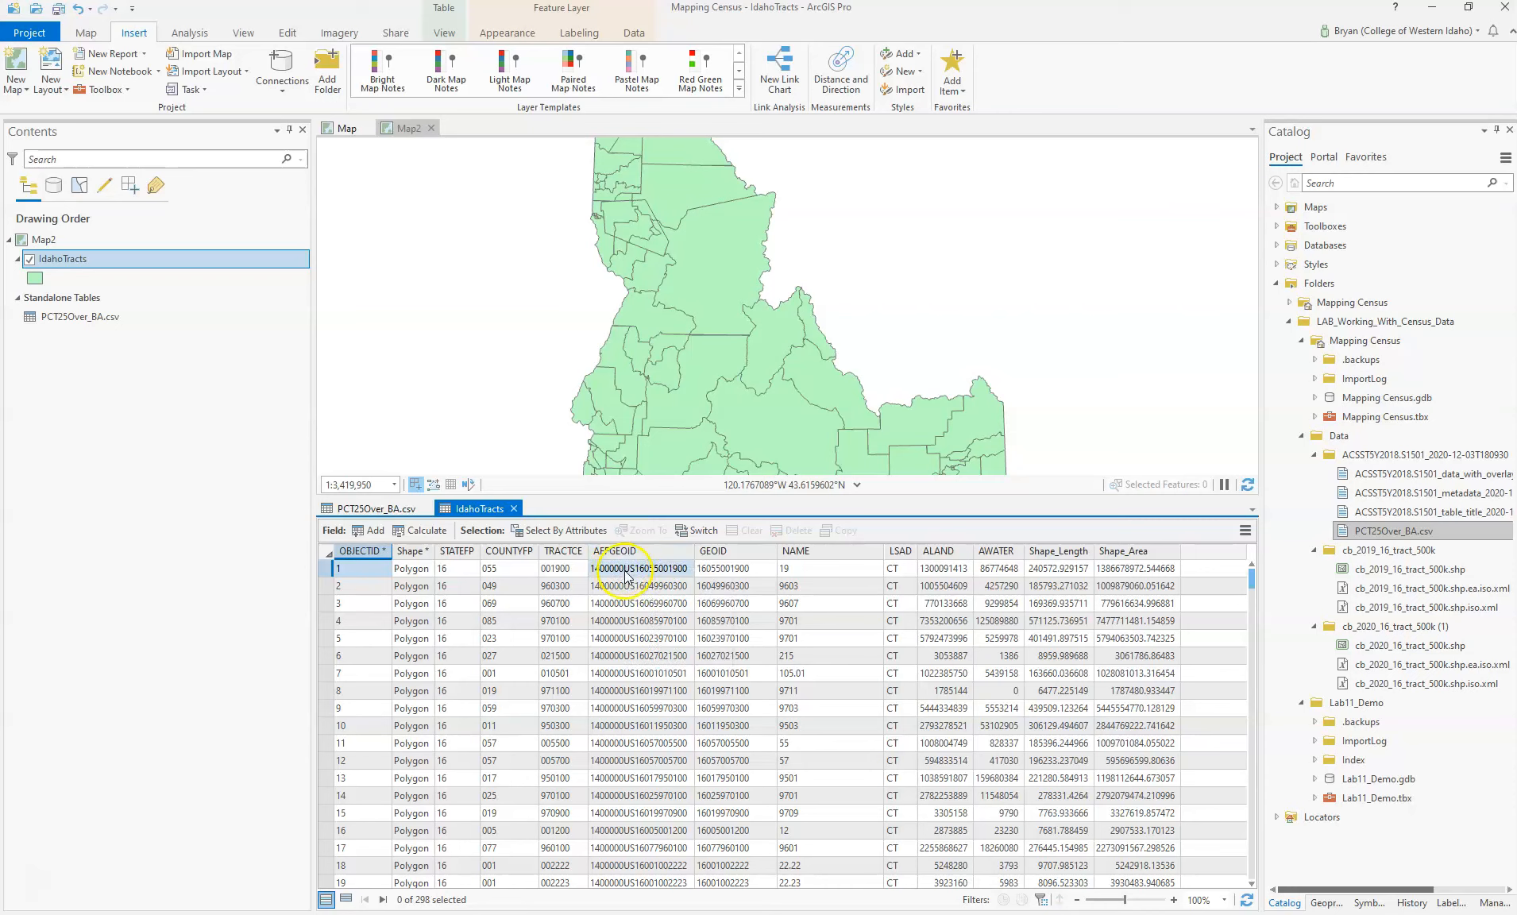
double_click(664, 588)
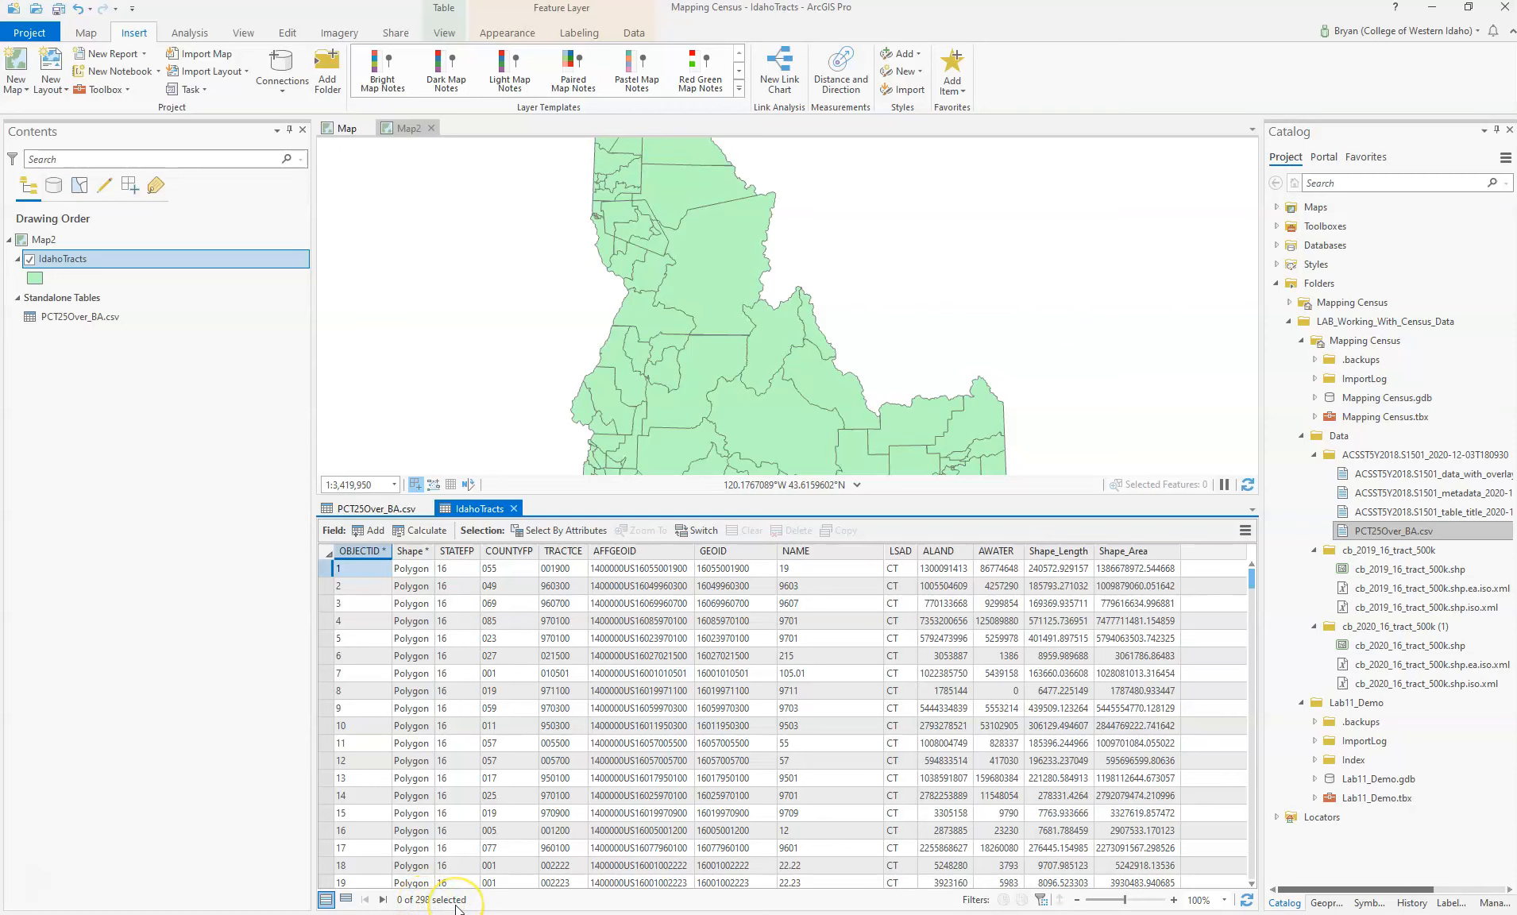
left_click(383, 508)
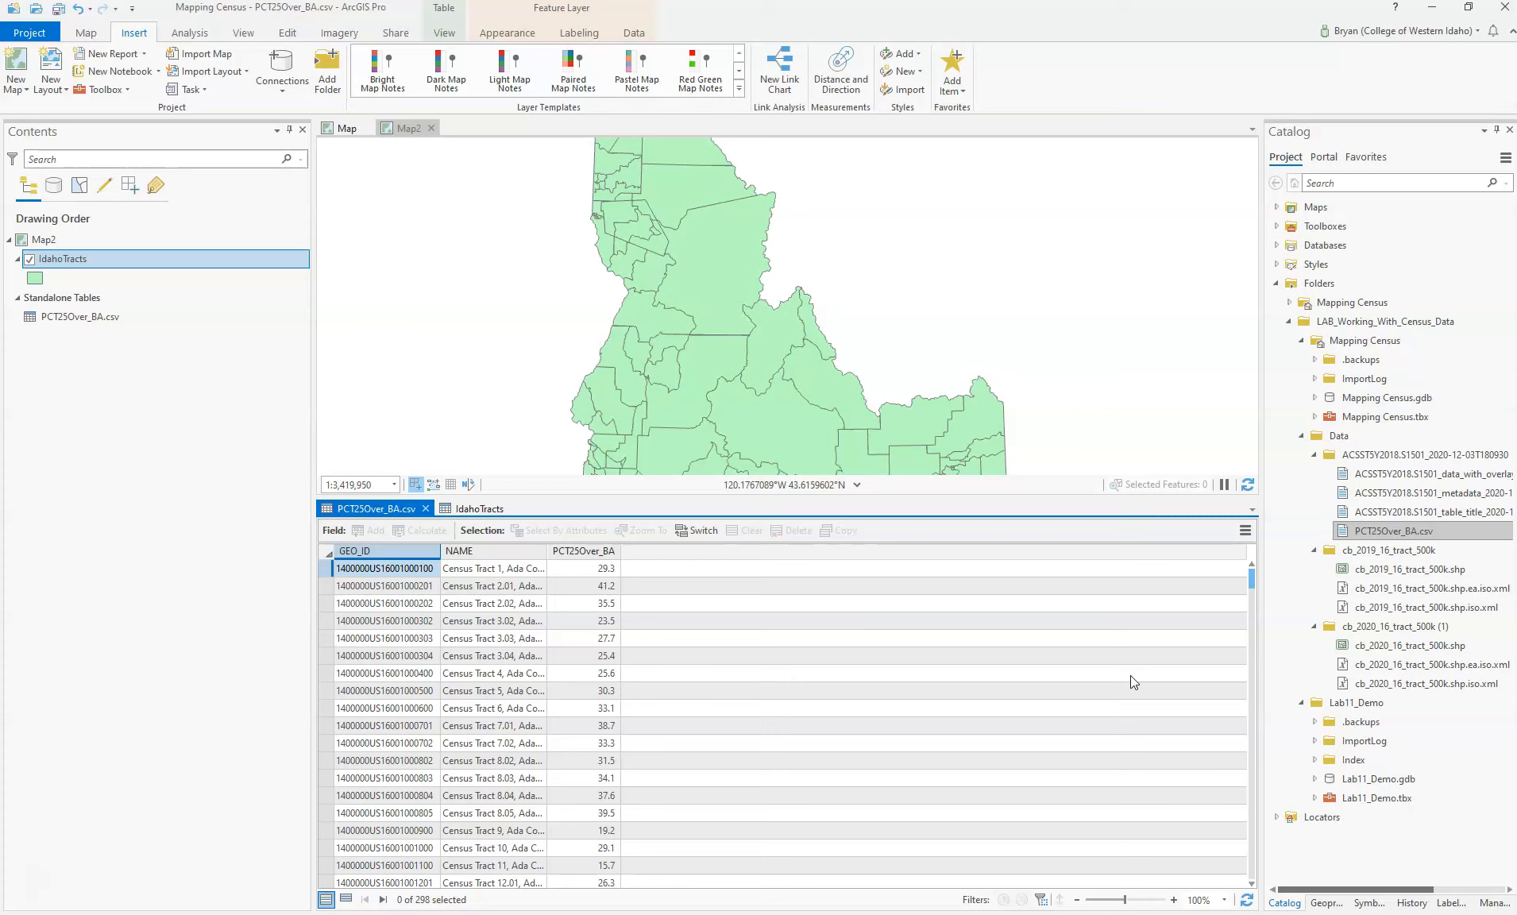
left_click(486, 509)
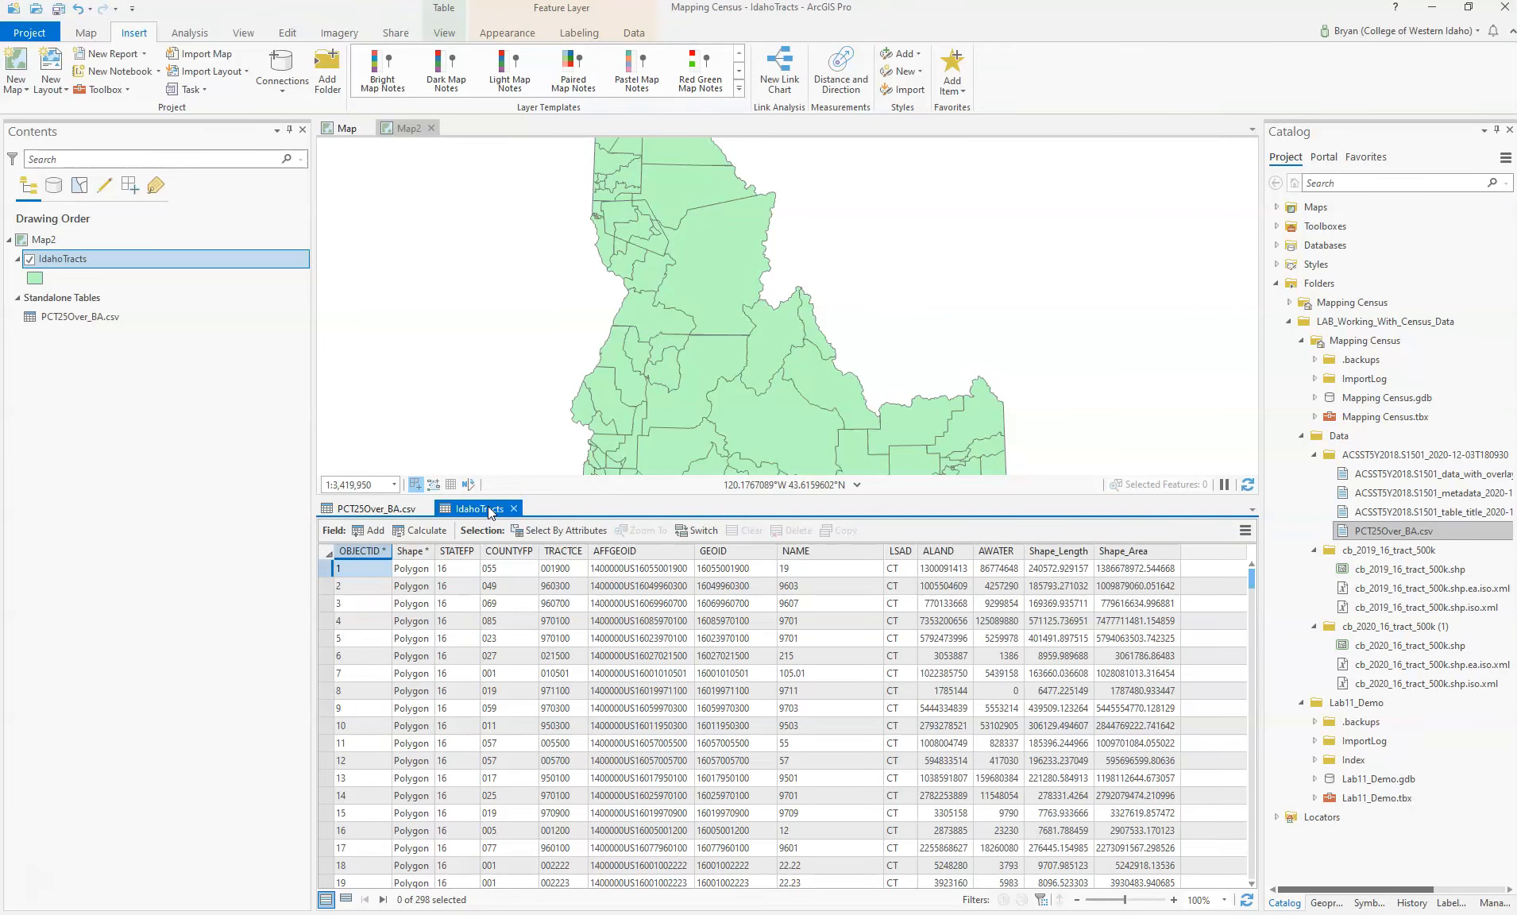
Step: Close the IdahoTracts attribute table and the PCT25Over_BA.csv table
left_click(513, 512)
left_click(425, 510)
left_click(532, 538)
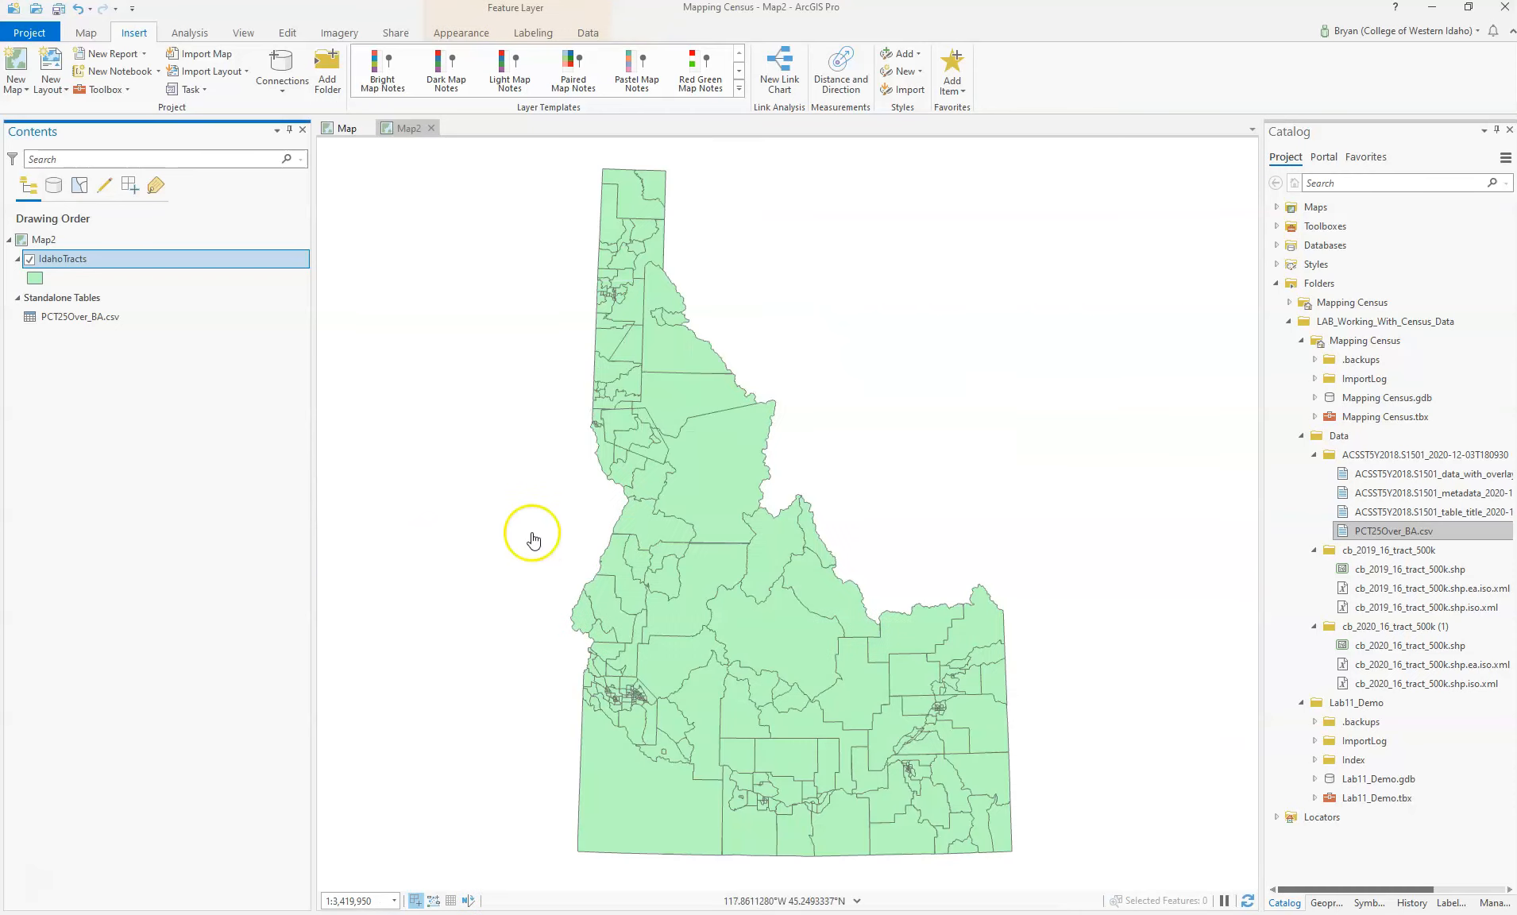
Step: Join PCT25Over_BA.csv to the IdahoTracts layer, matching AFFGEOID to GEO_ID and keeping all target features
right_click(111, 259)
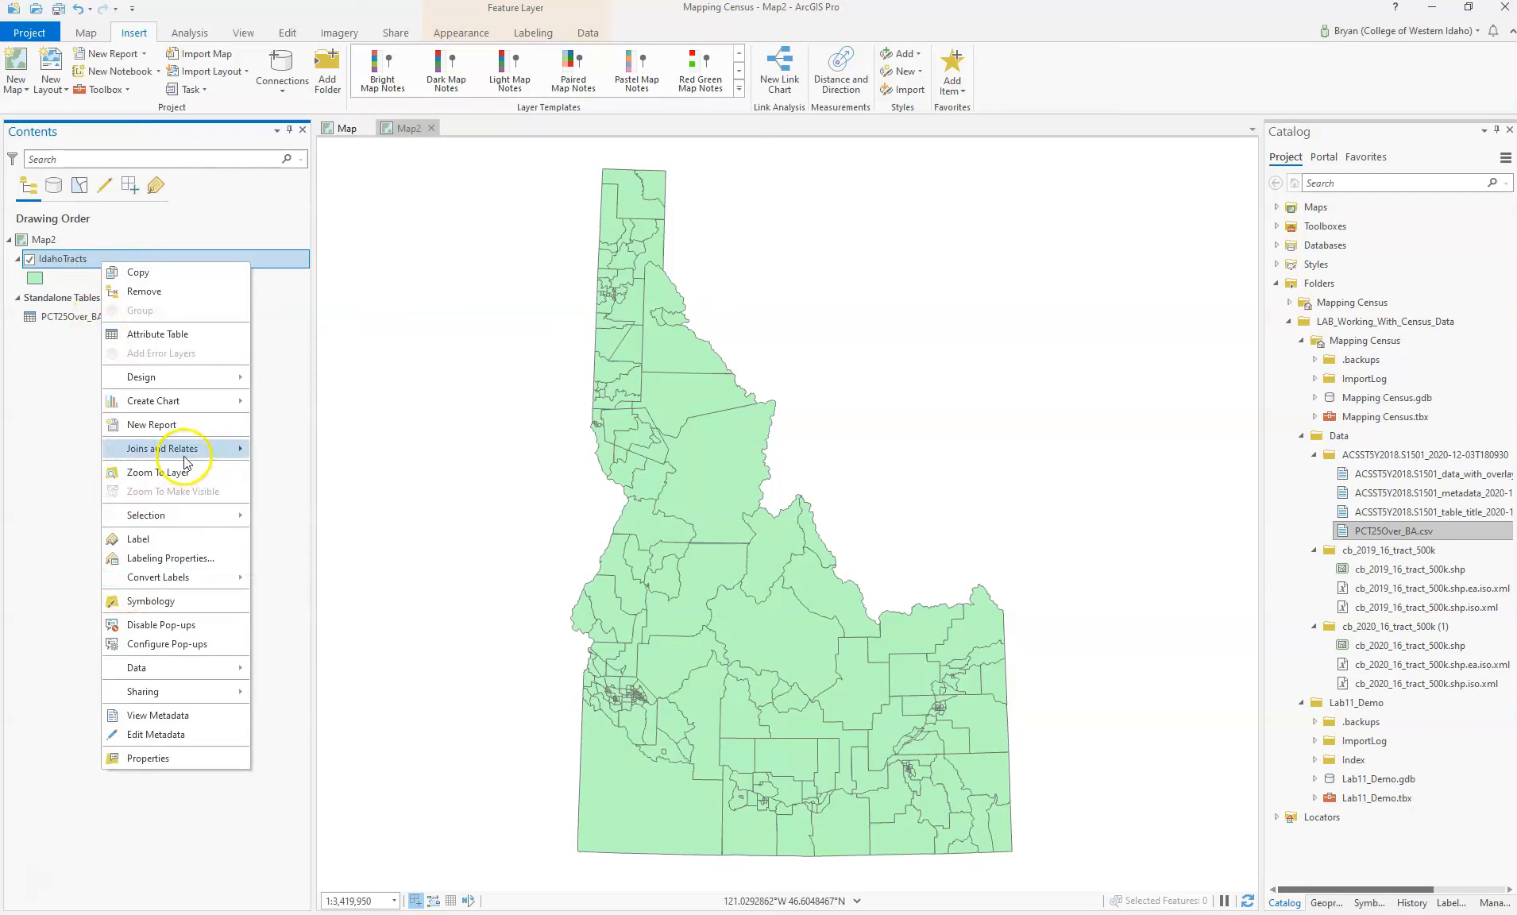
mouse_move(195, 451)
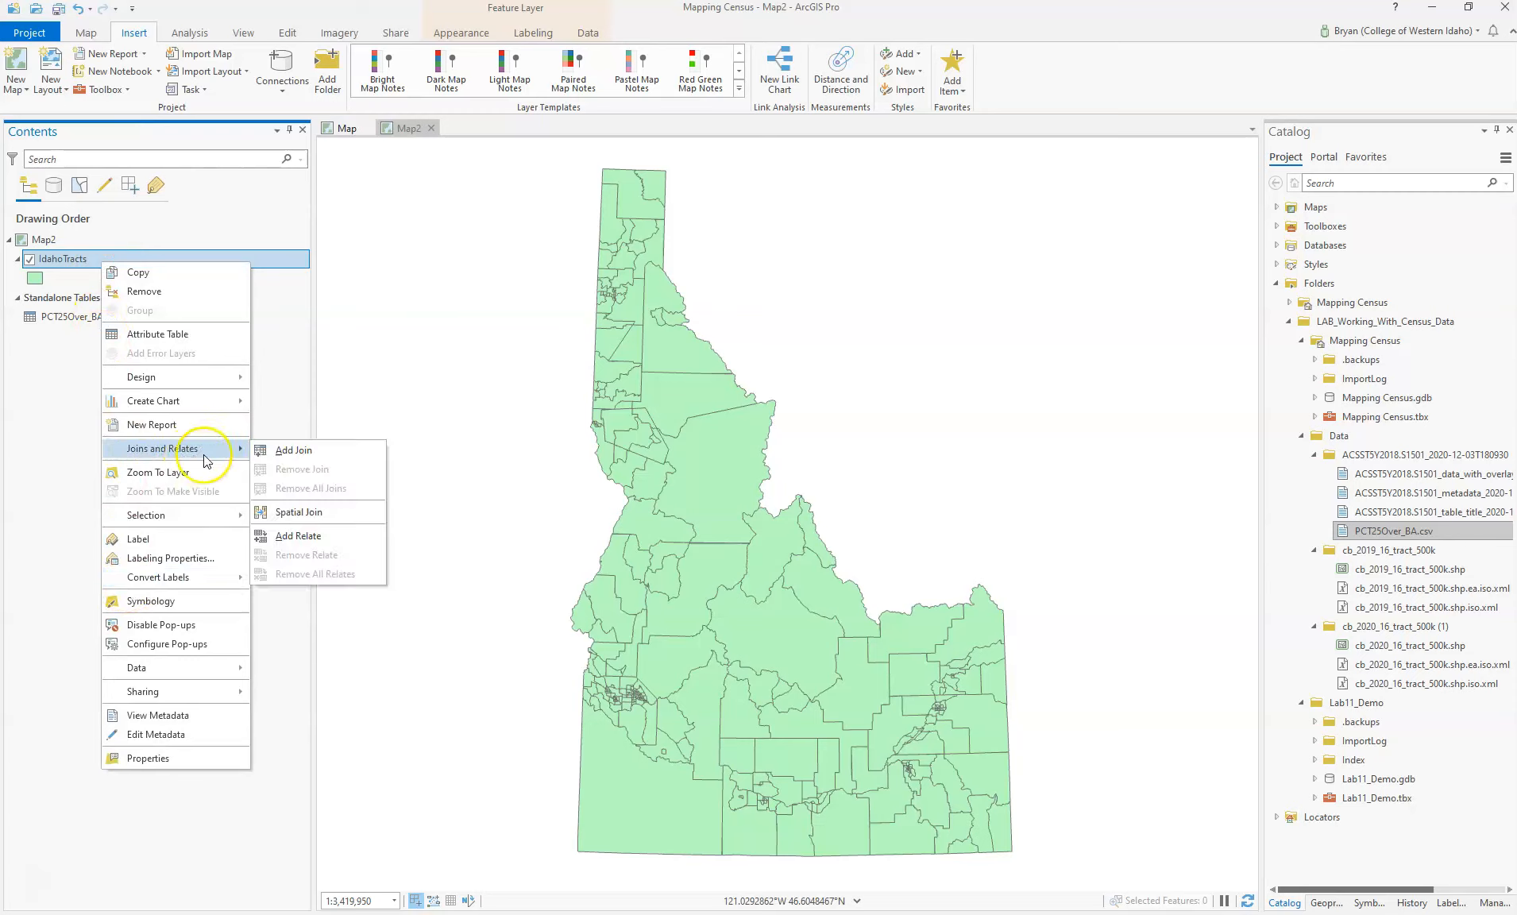
left_click(301, 451)
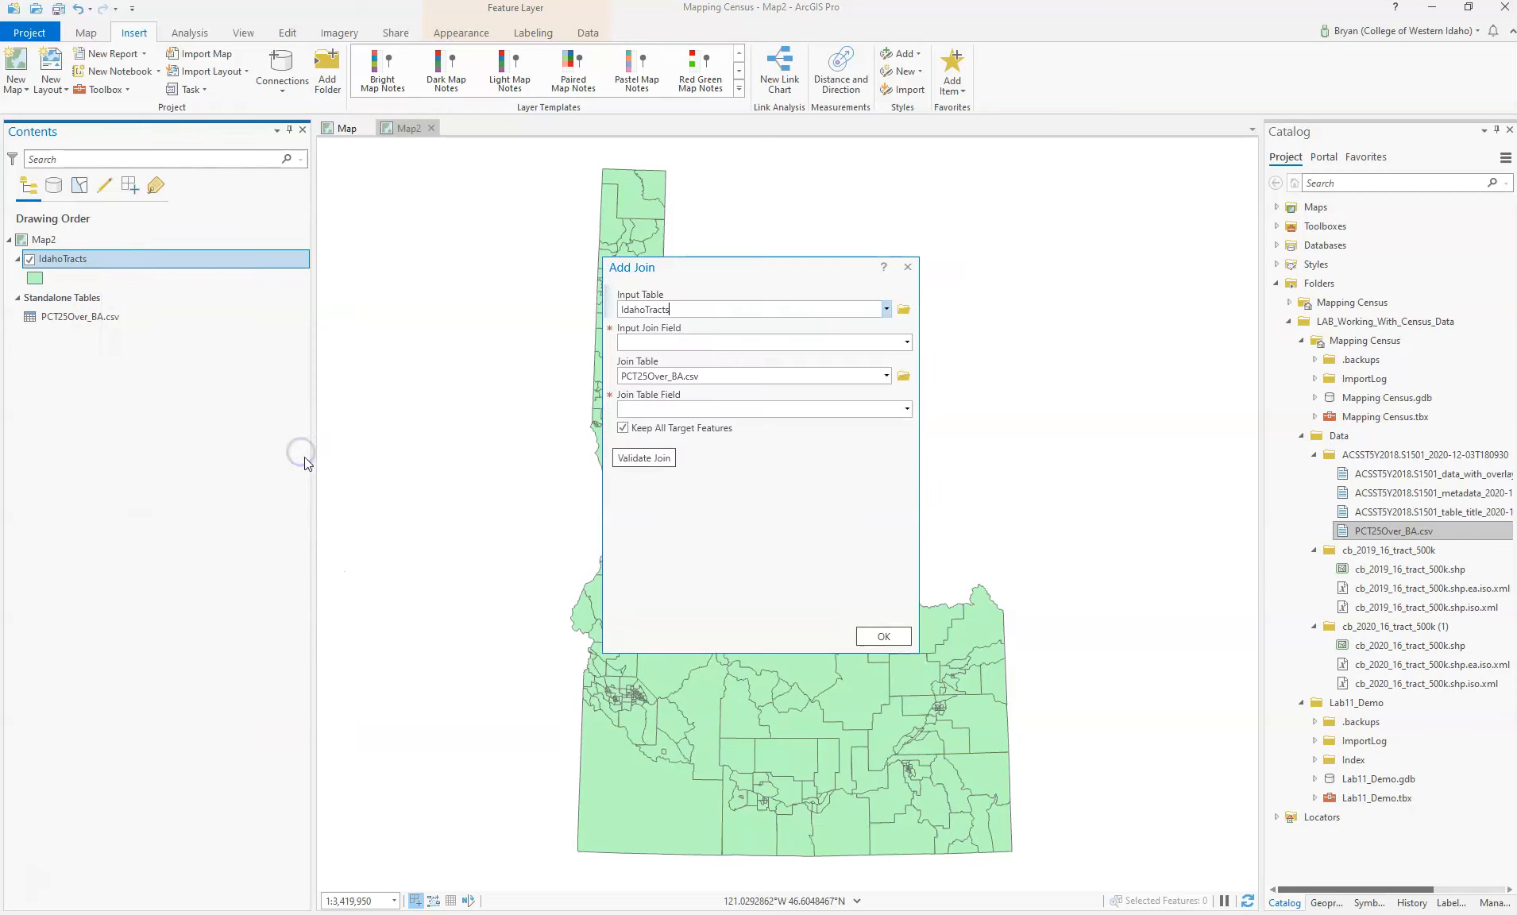
left_click(907, 343)
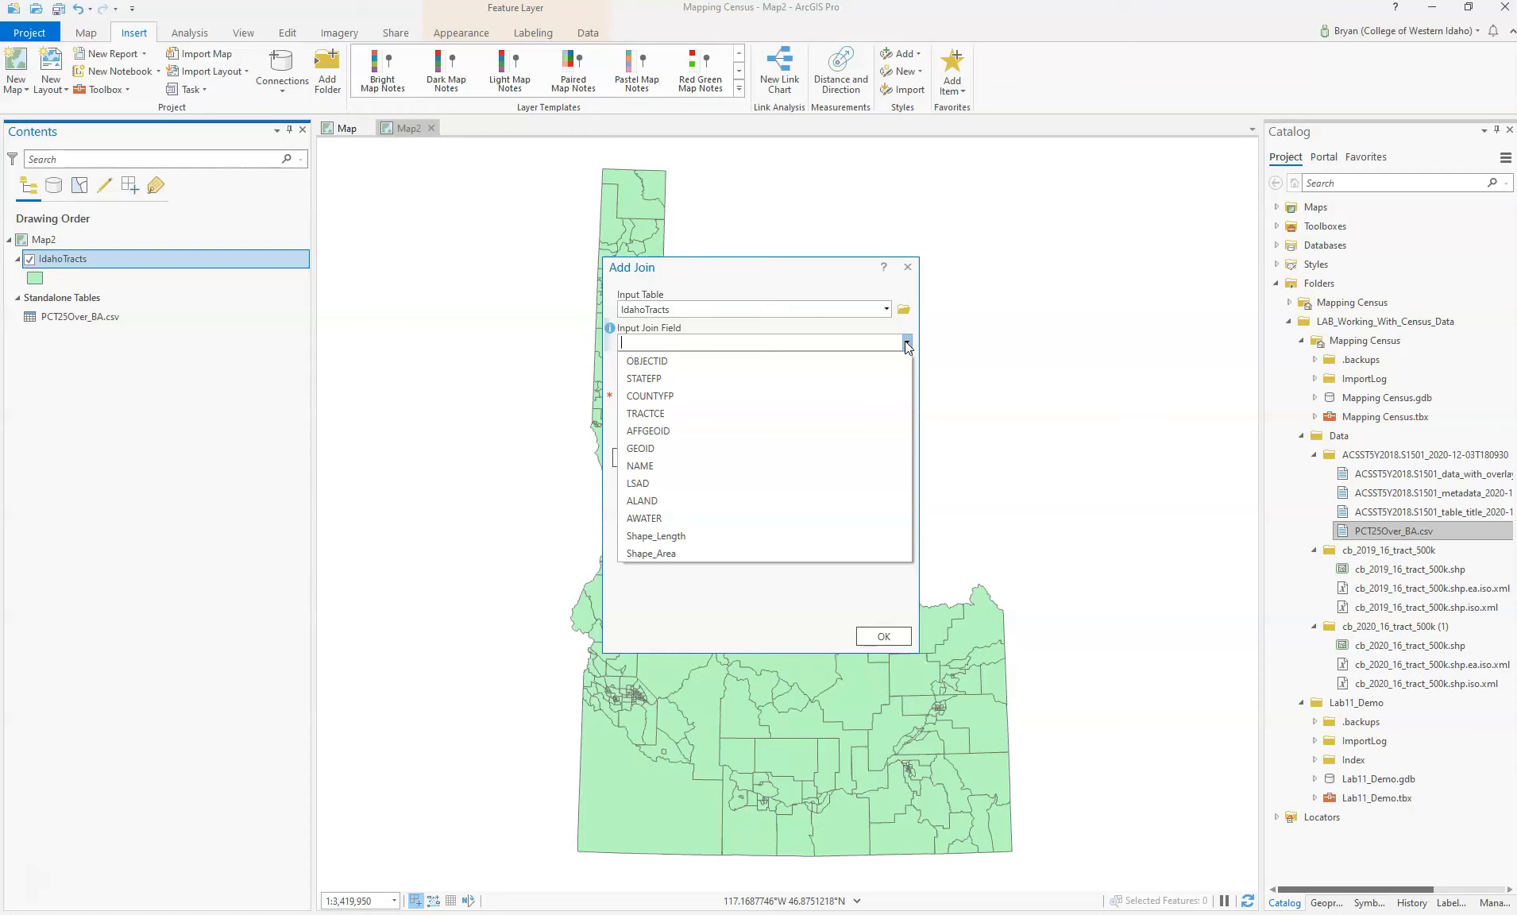
left_click(691, 433)
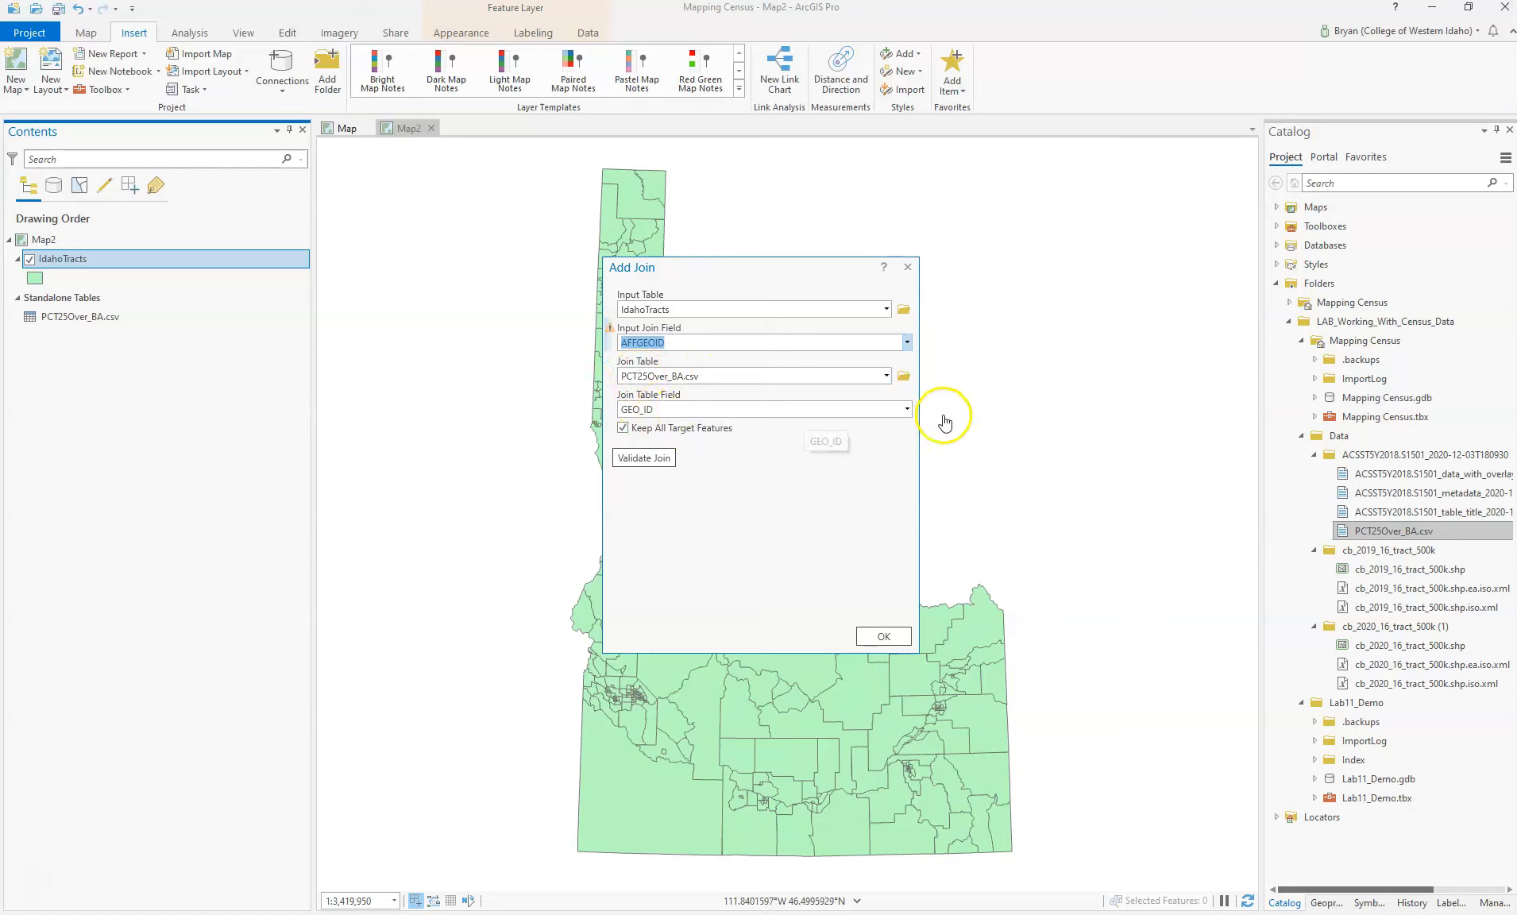
left_click(907, 410)
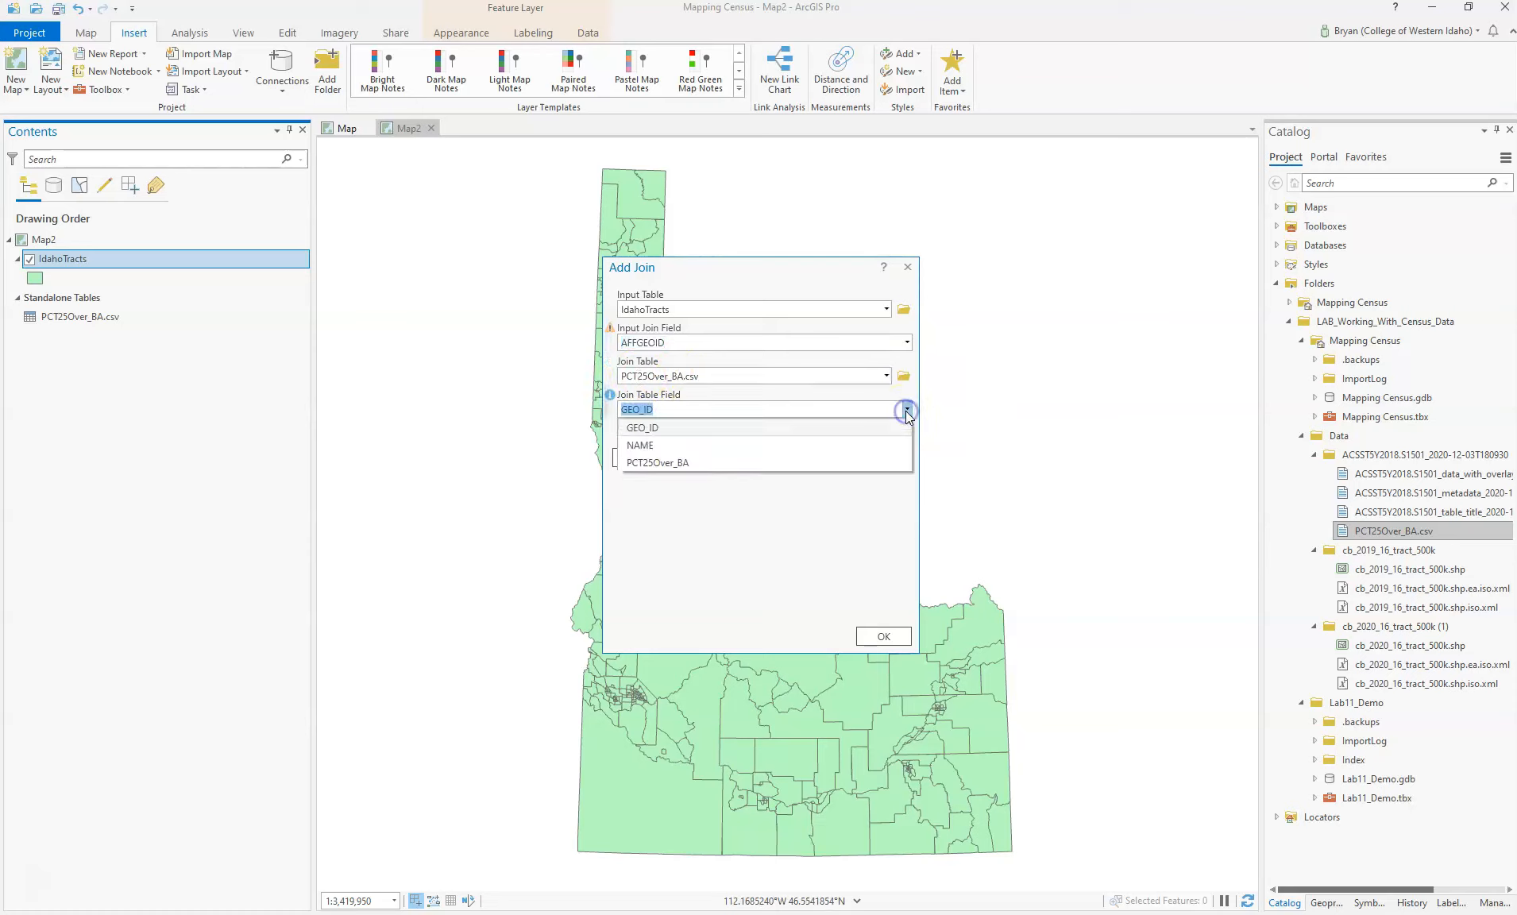
left_click(714, 428)
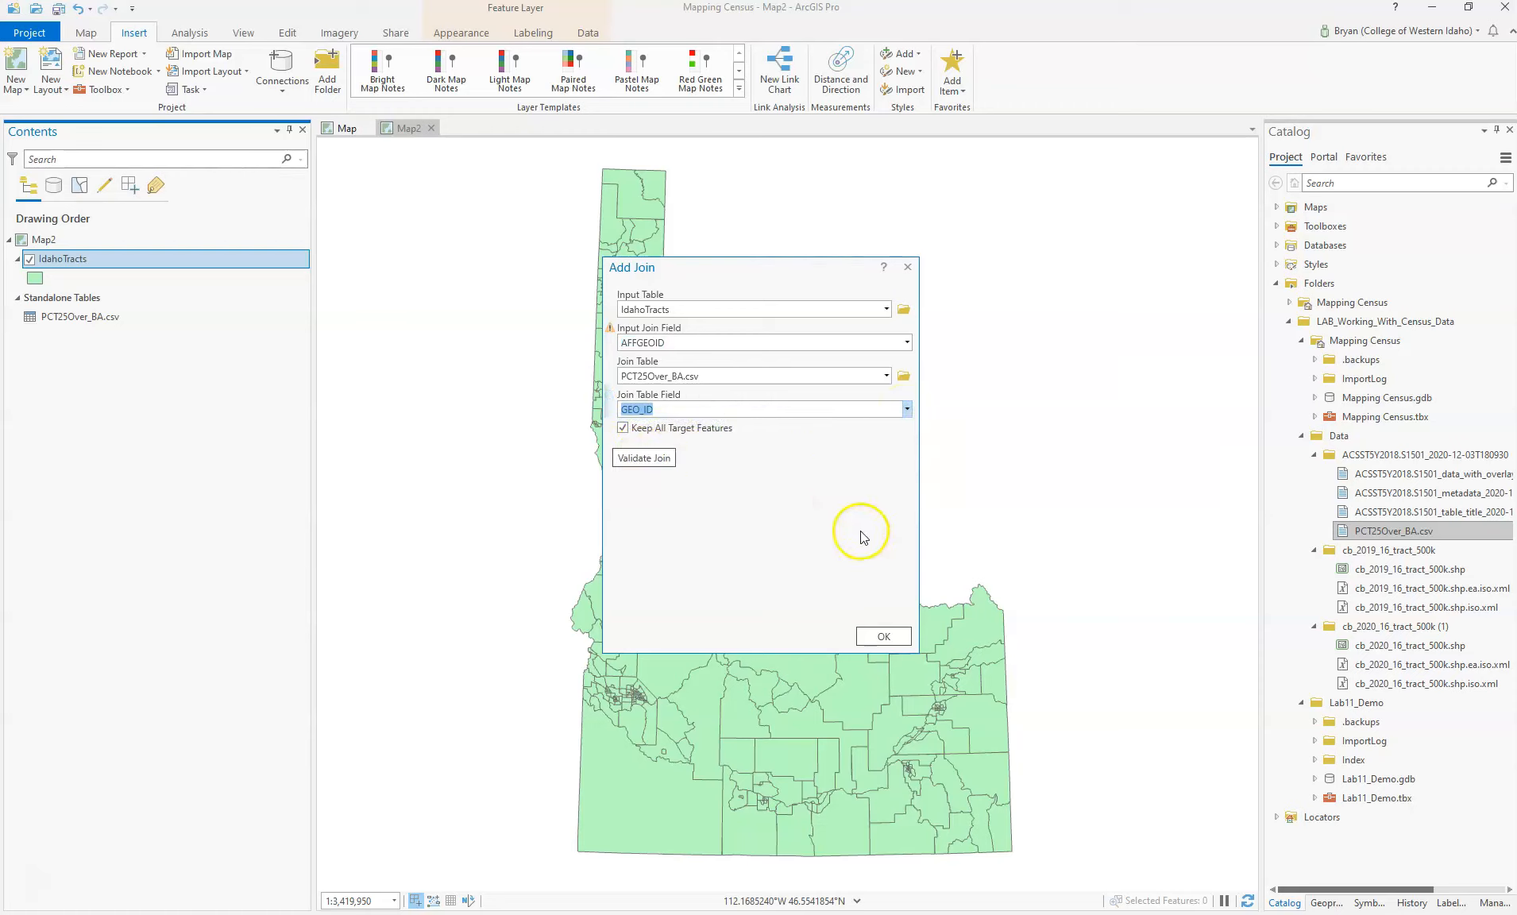
left_click(887, 635)
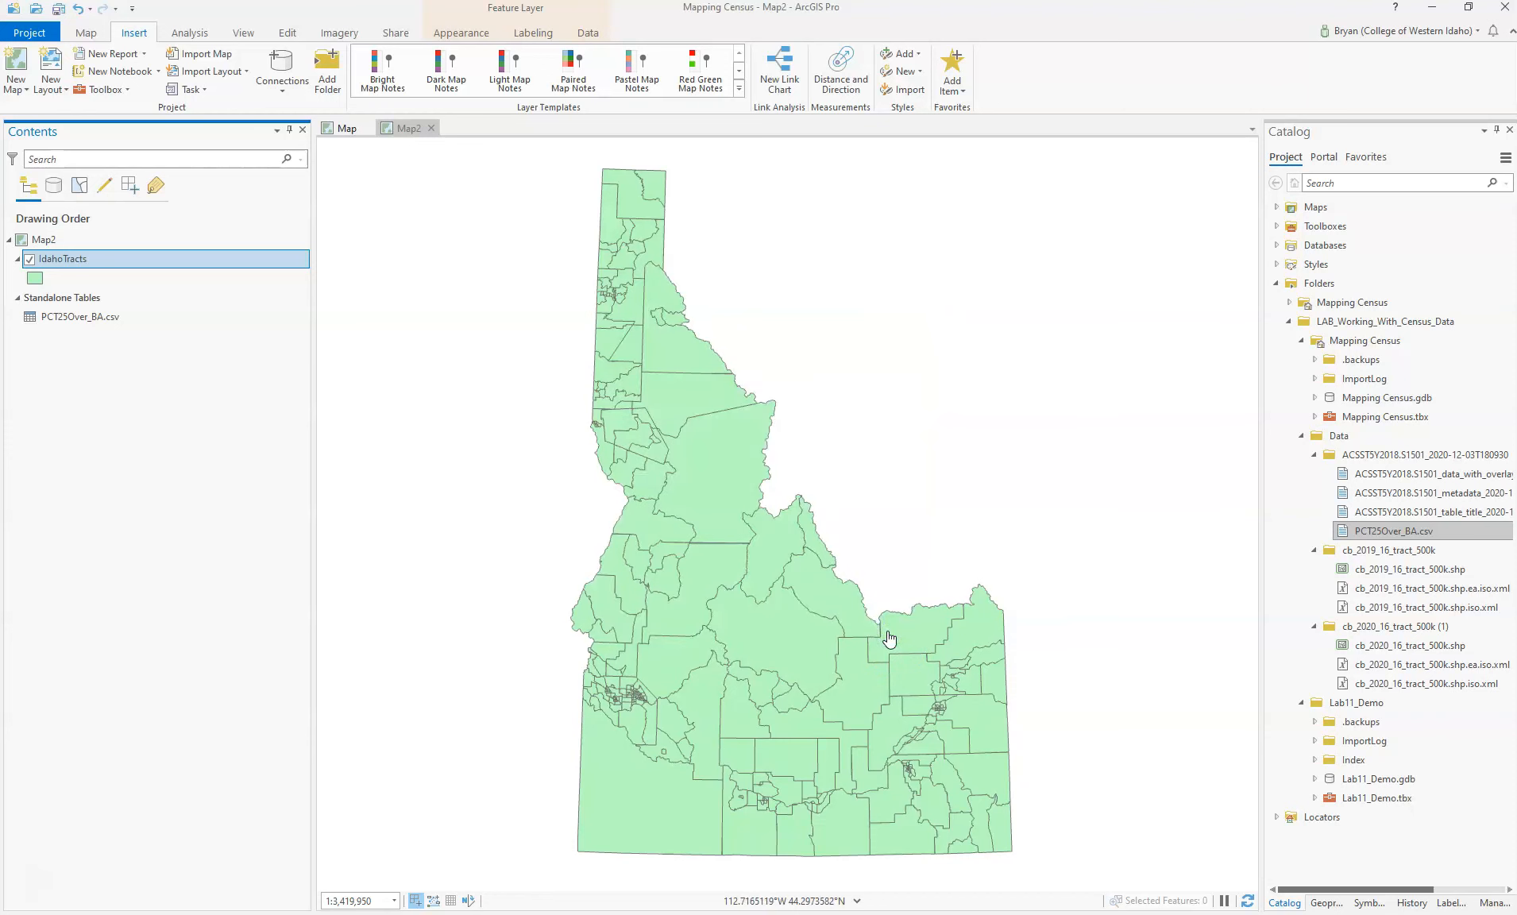
Step: Check the joined GEO_ID, NAME and PCT25Over_BA fields through to the last records of the IdahoTracts attribute table, and close it
right_click(110, 259)
left_click(142, 333)
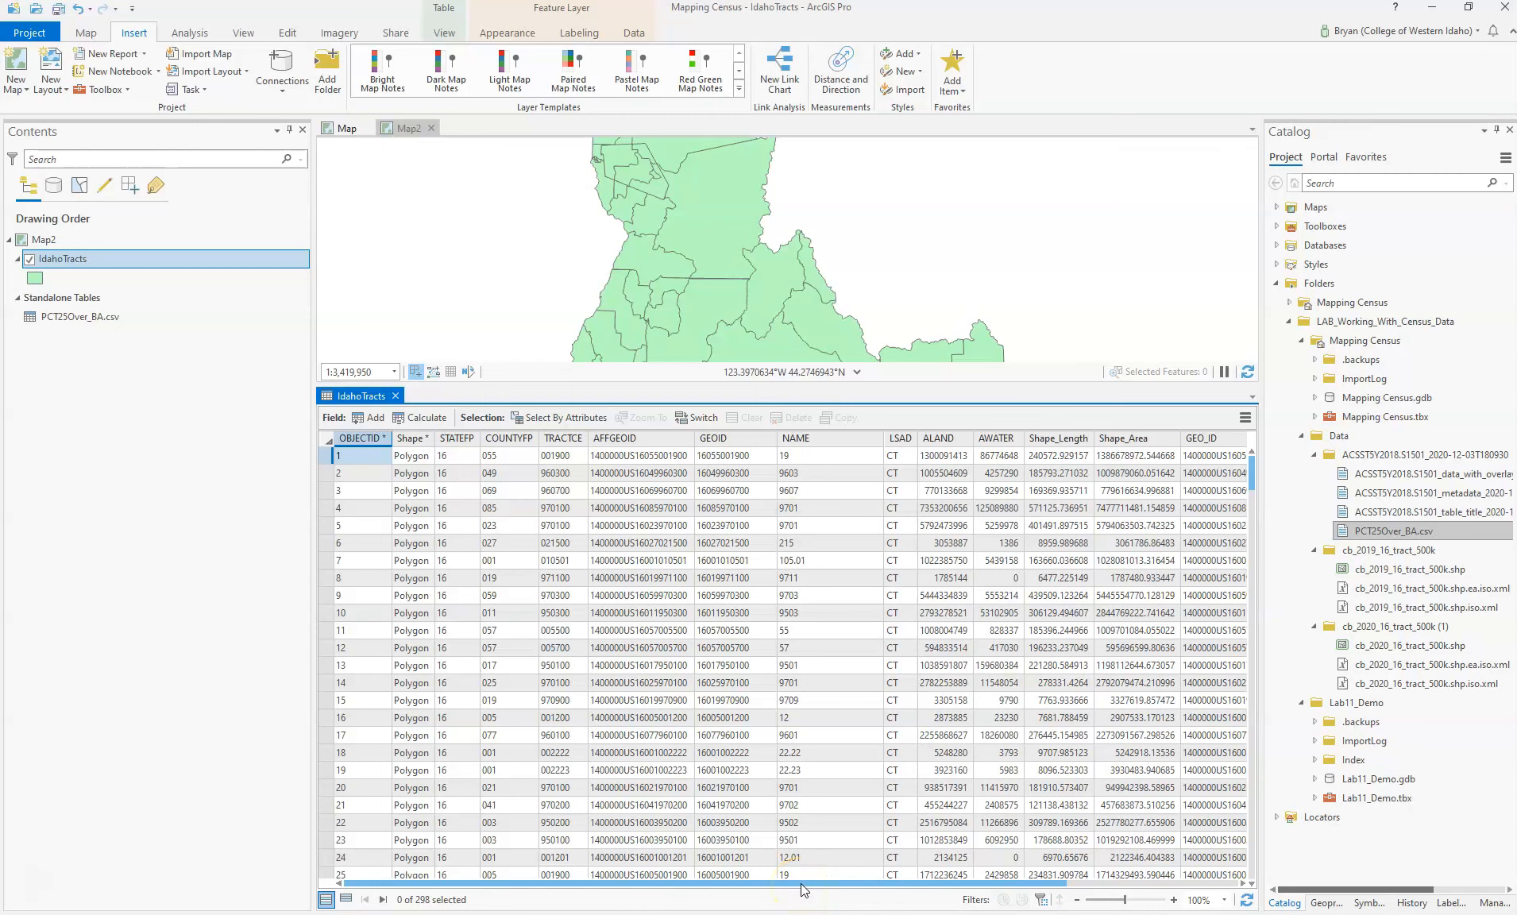
left_click_drag(802, 884, 1130, 904)
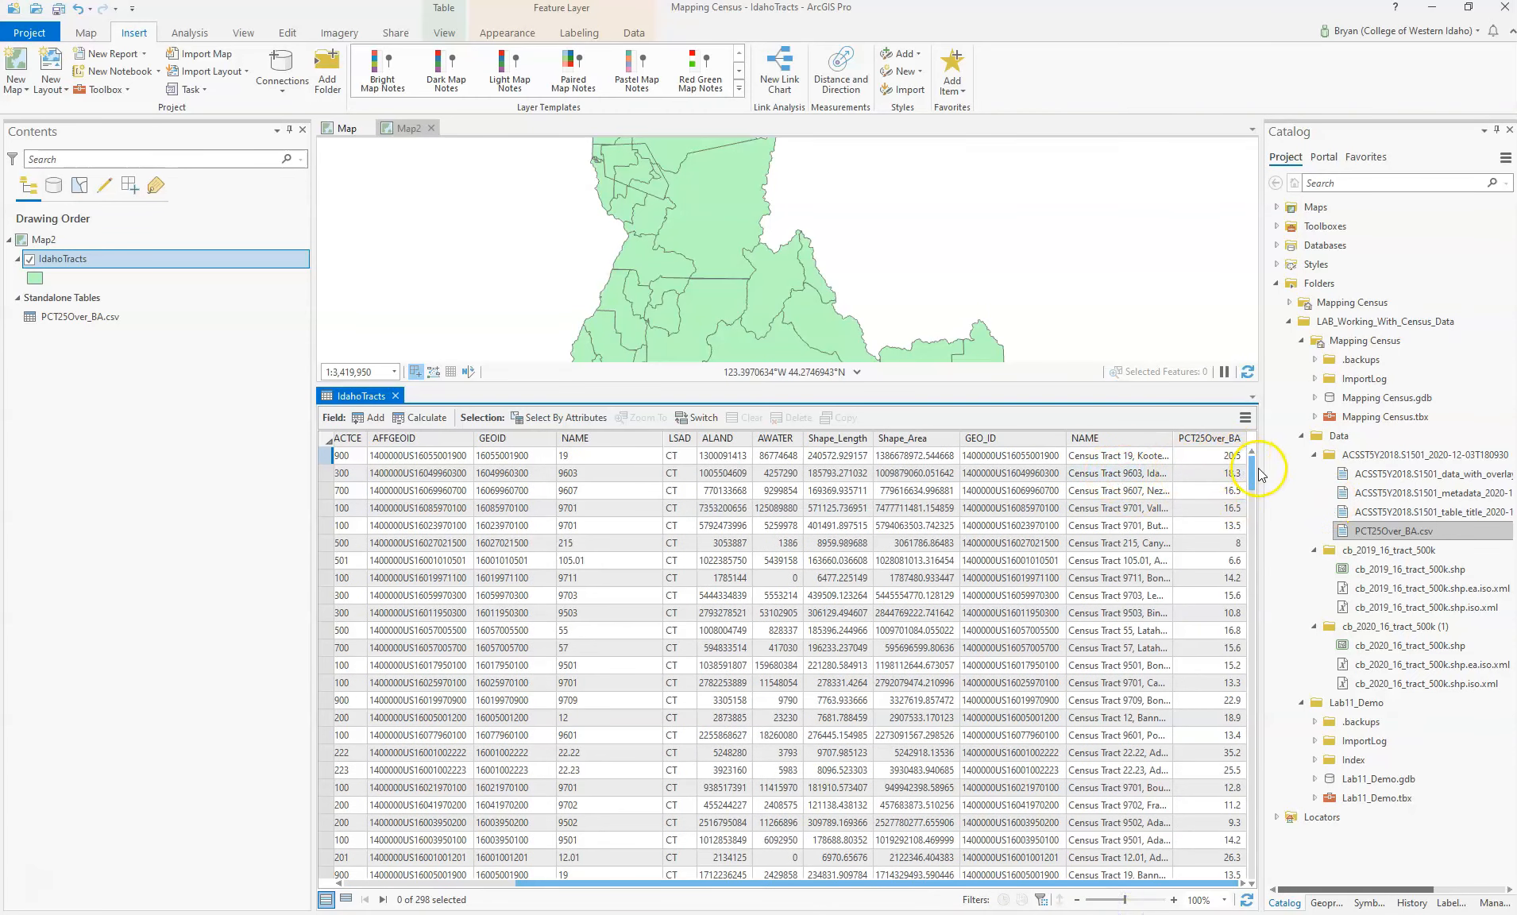
left_click_drag(1256, 468, 1207, 864)
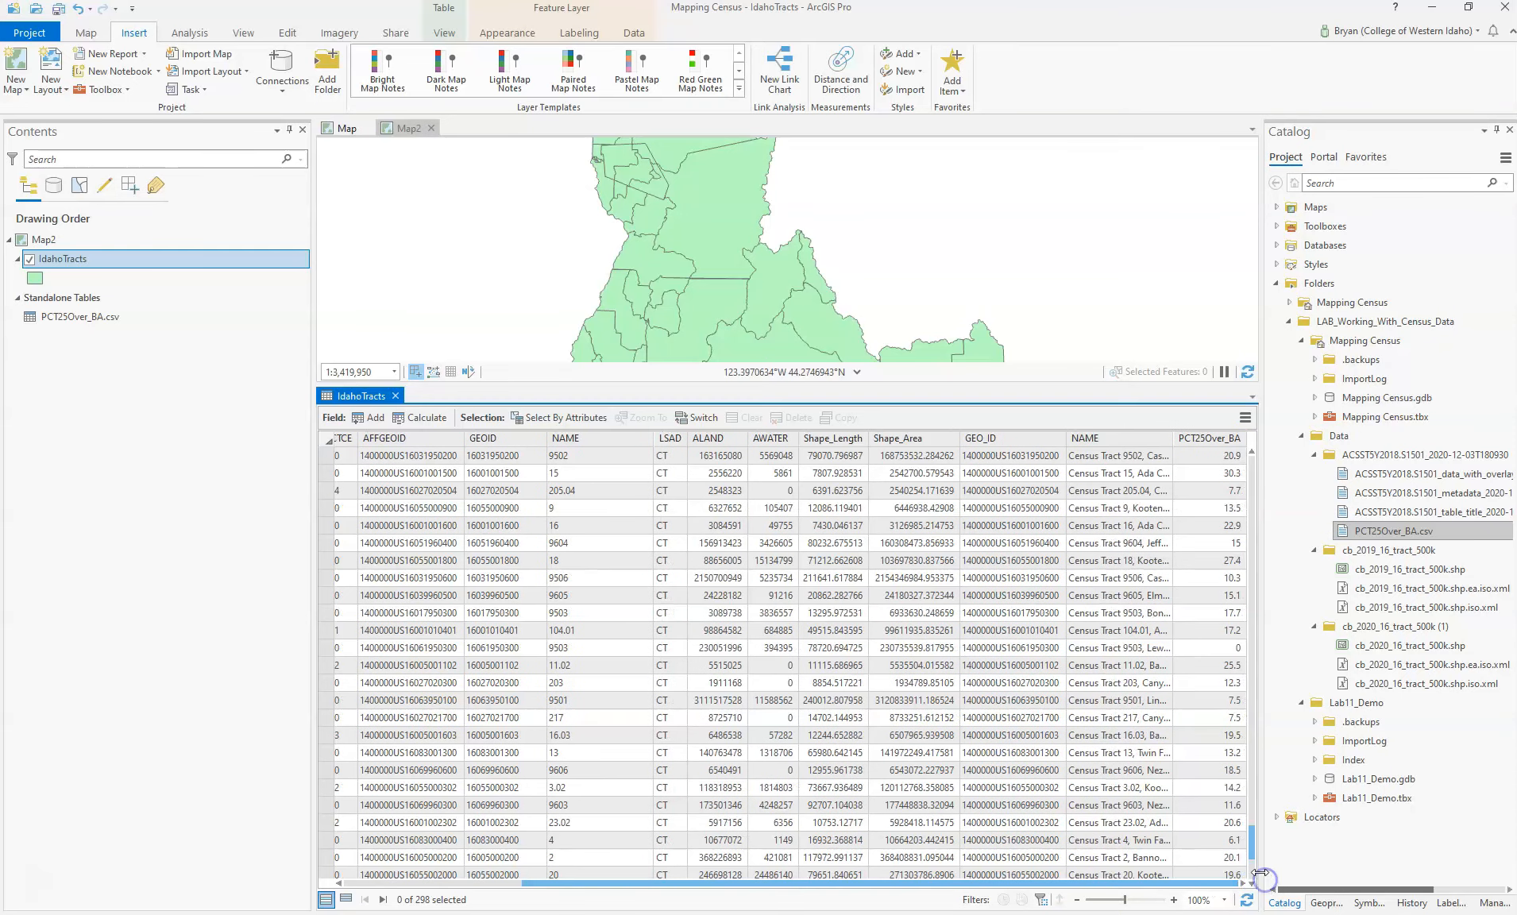
left_click_drag(1254, 854, 1255, 873)
left_click(1180, 789)
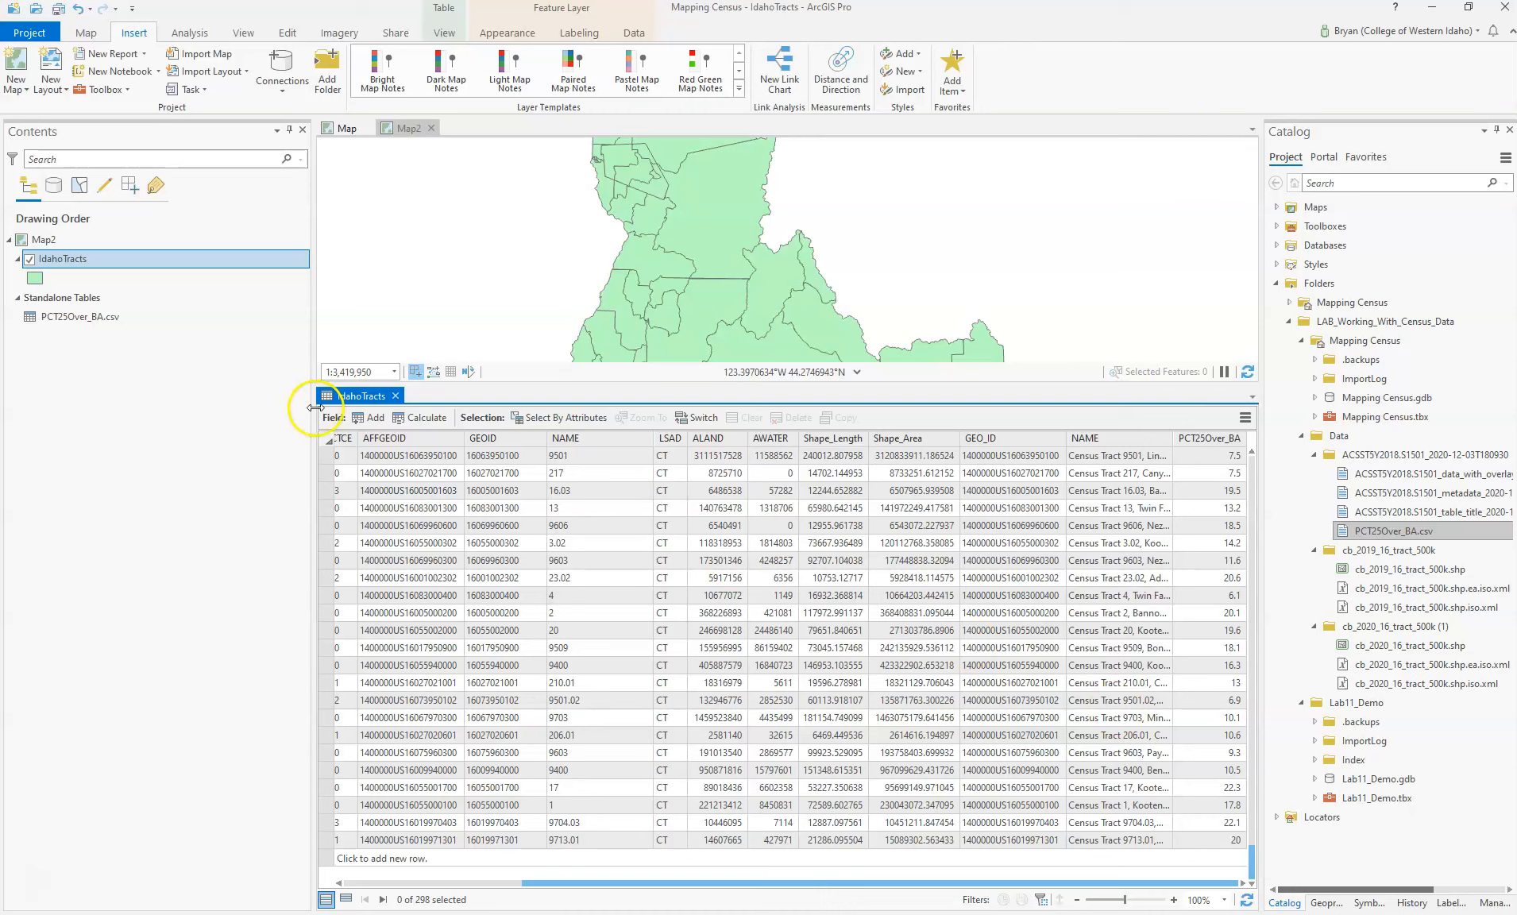
left_click(395, 397)
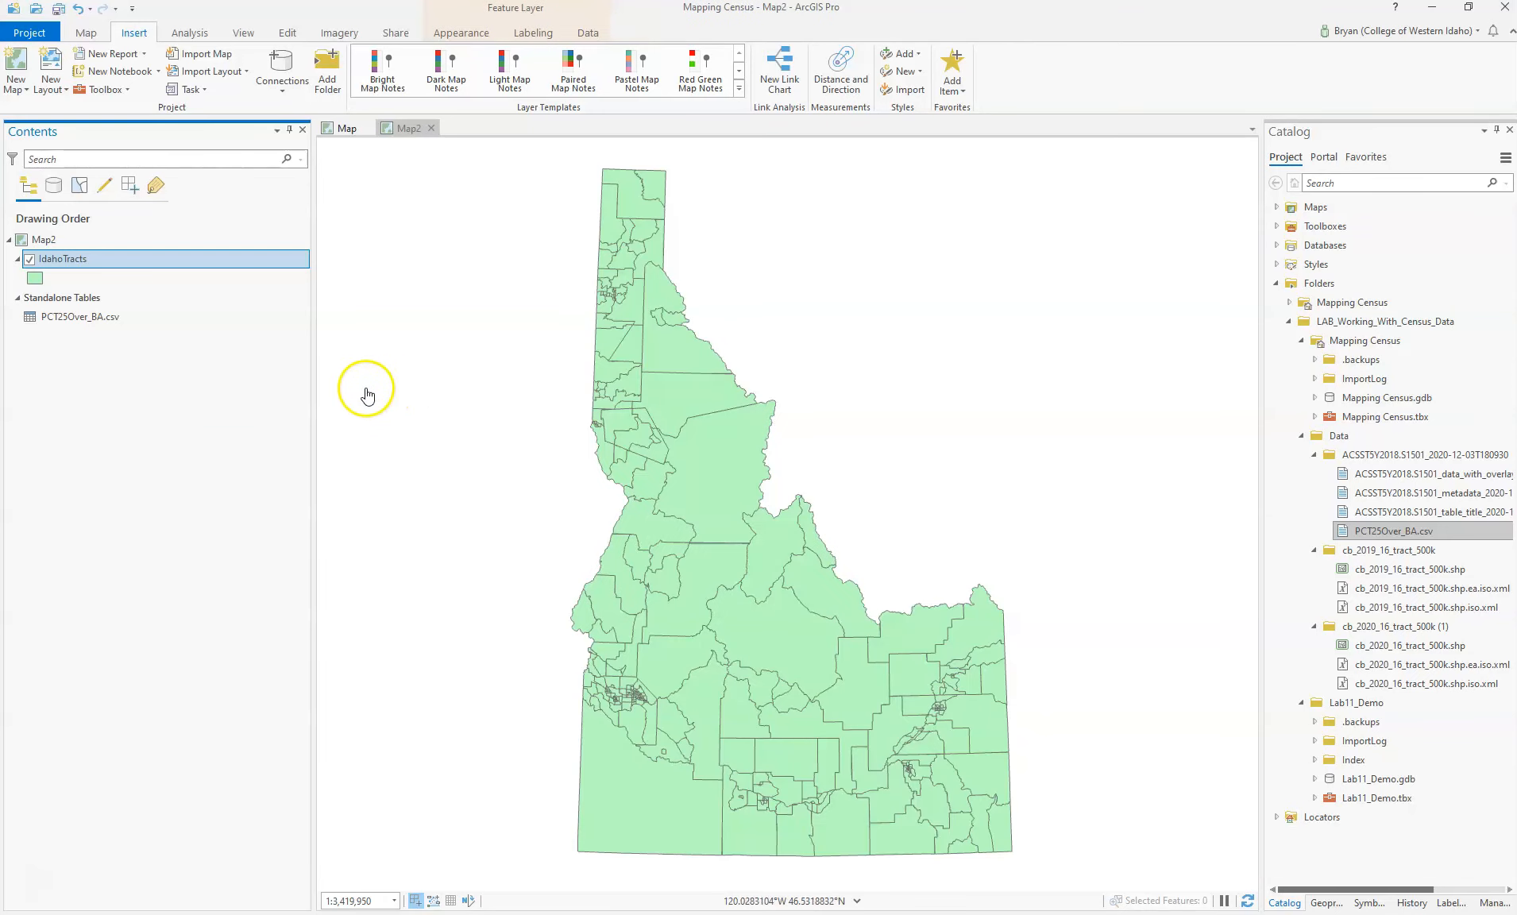
Step: Symbolize the IdahoTracts layer with Graduated Colors based on the PCT25Over_BA field
right_click(92, 257)
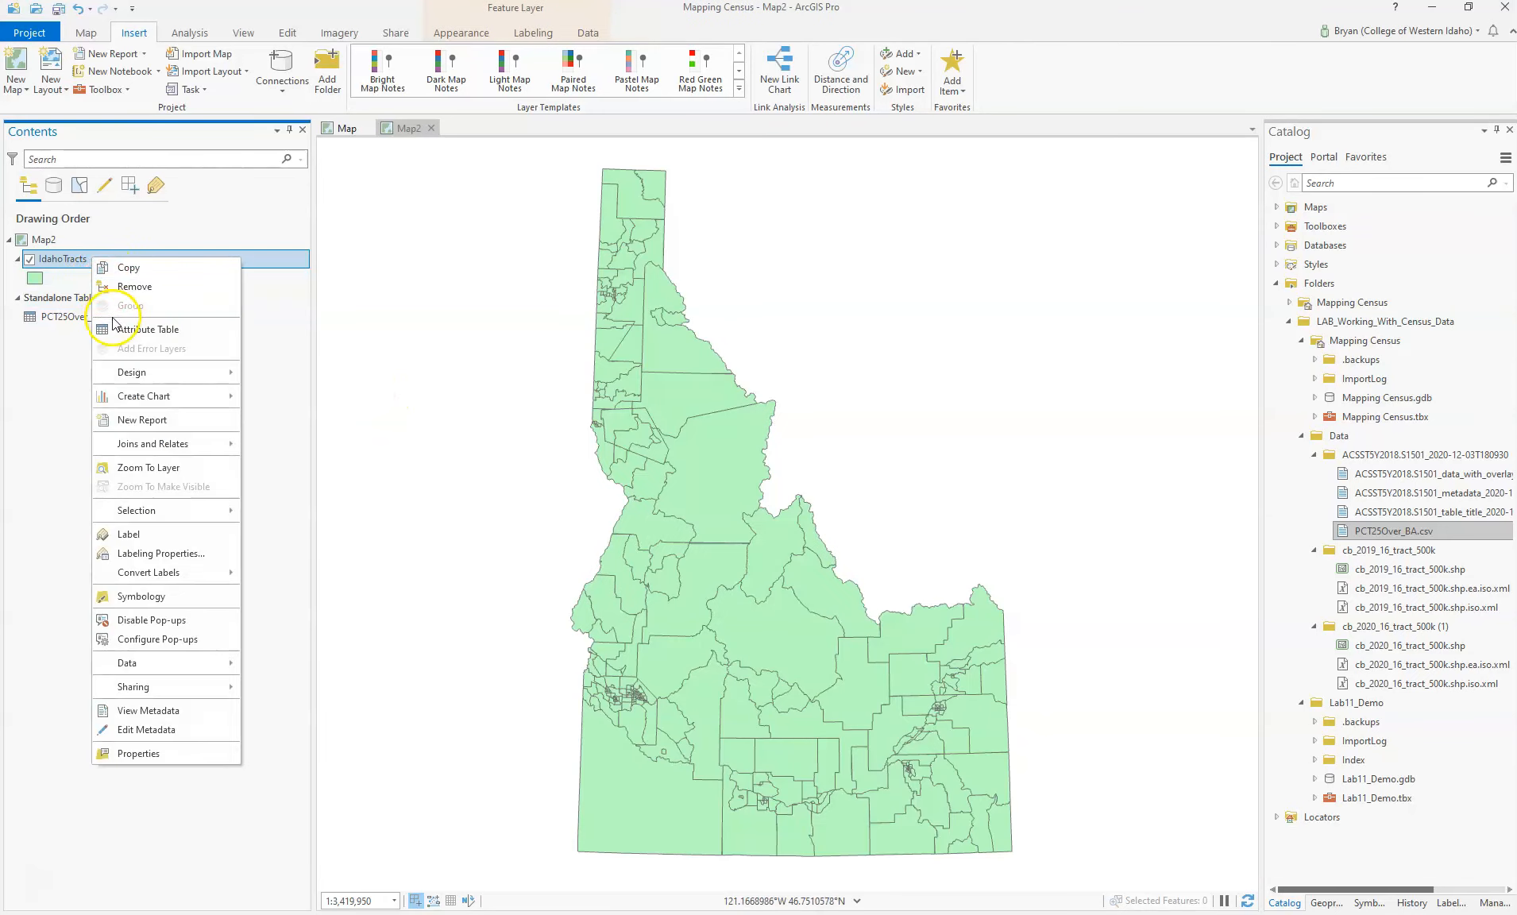
left_click(155, 597)
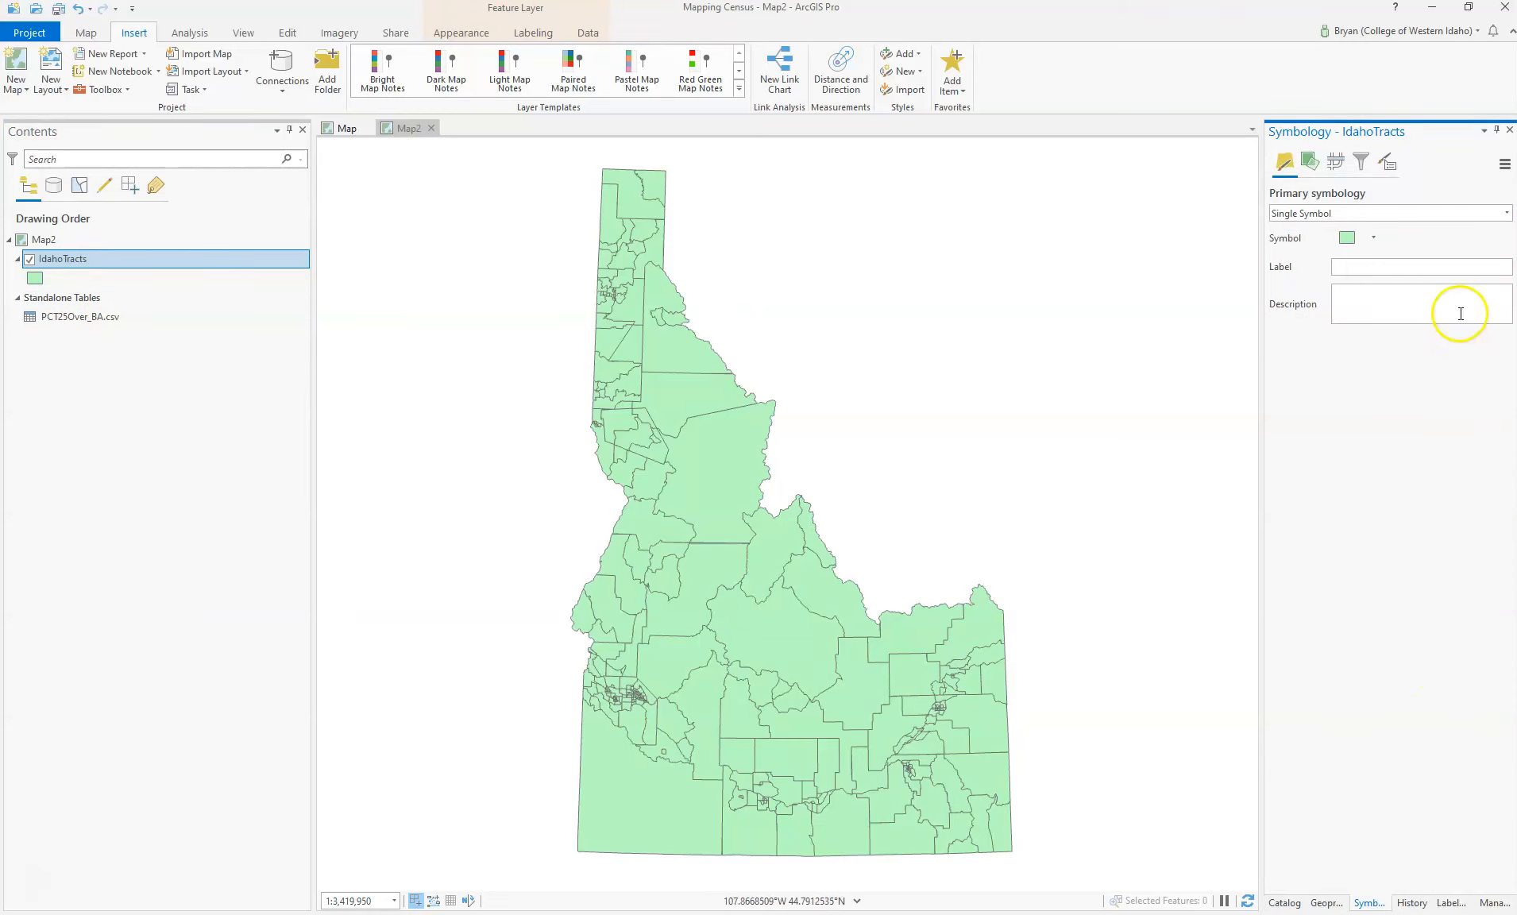
left_click(1506, 212)
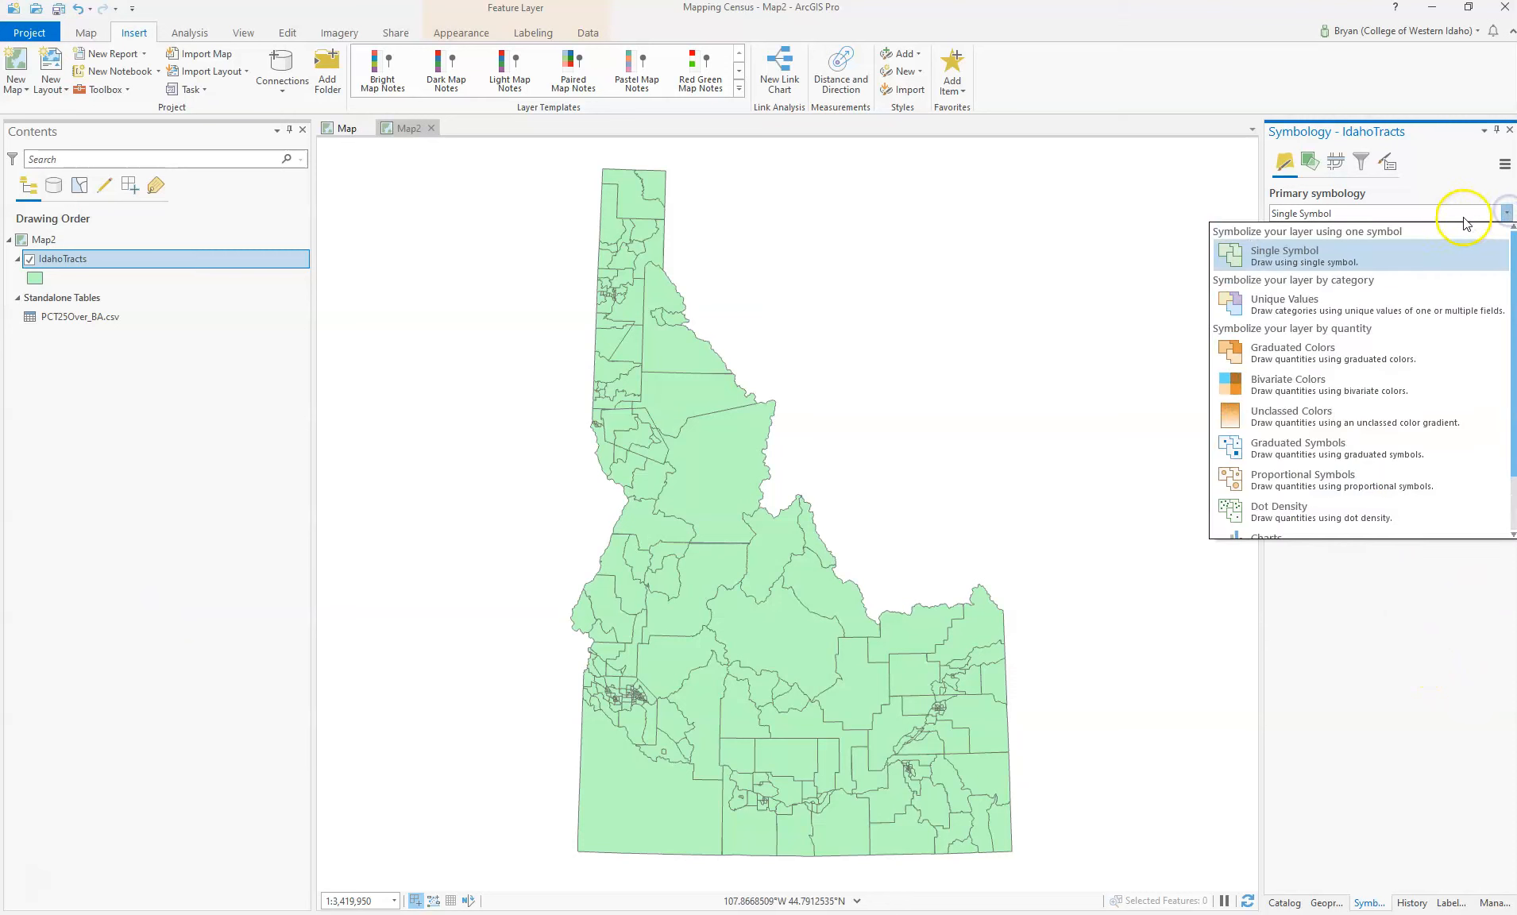
left_click(1362, 349)
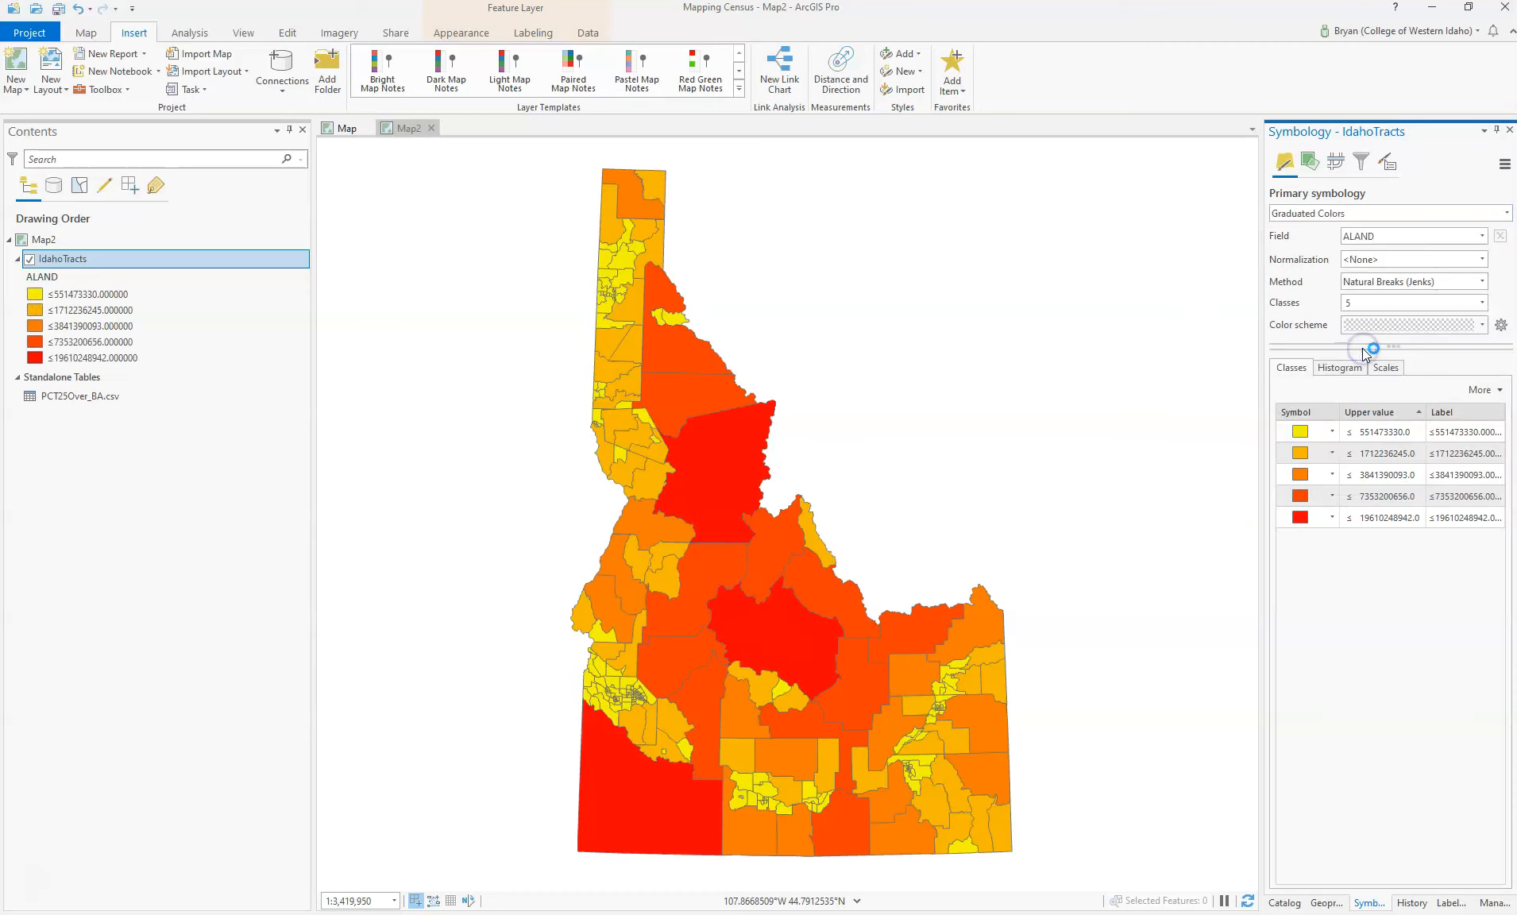
left_click(1482, 236)
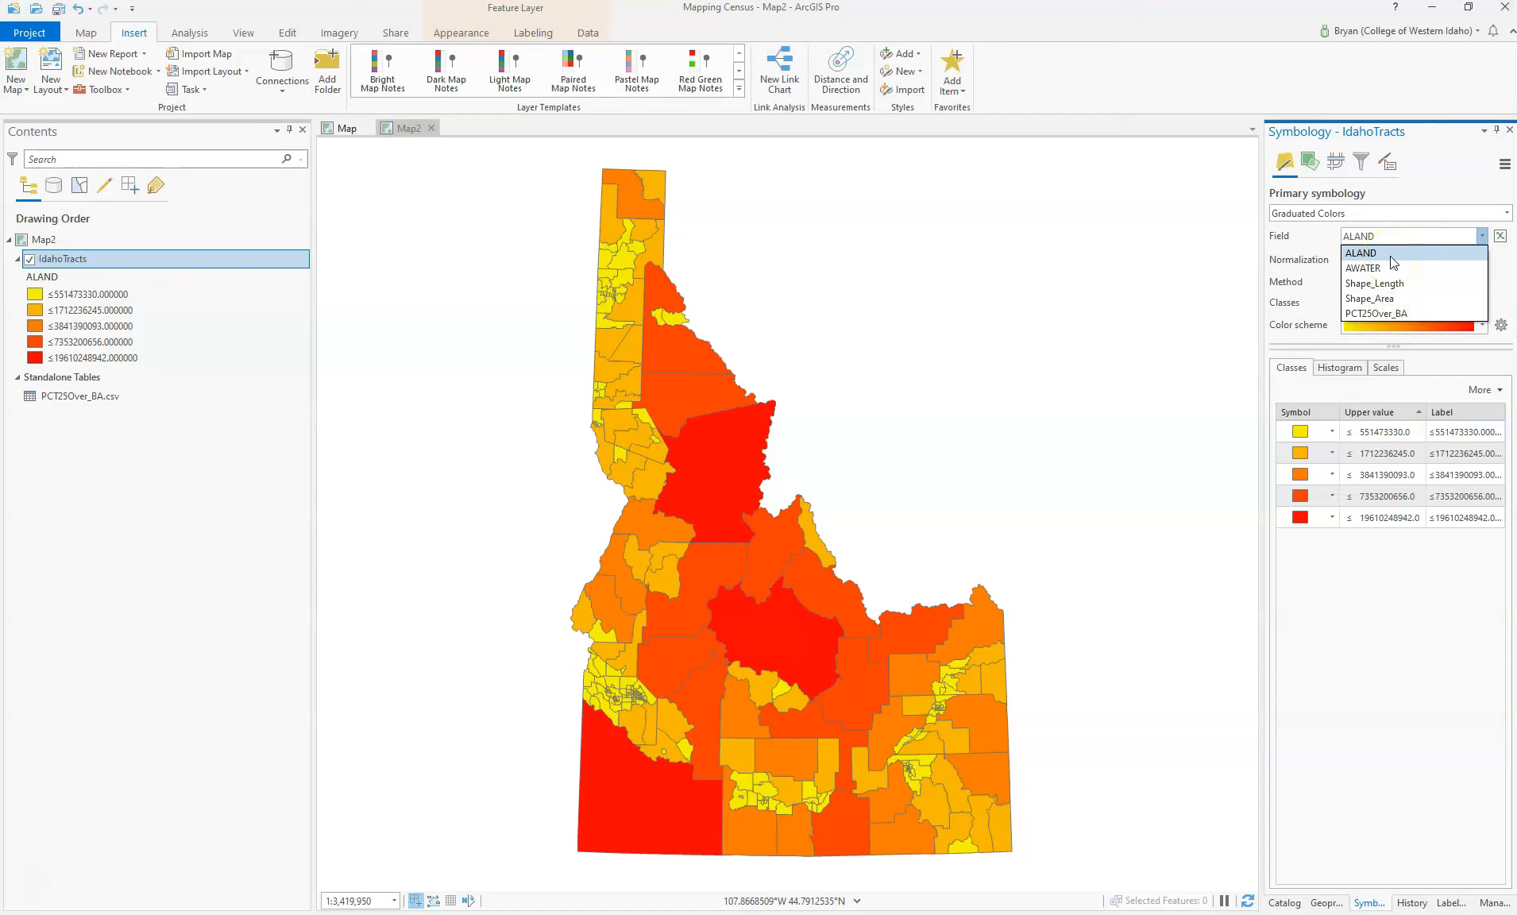
left_click(1400, 313)
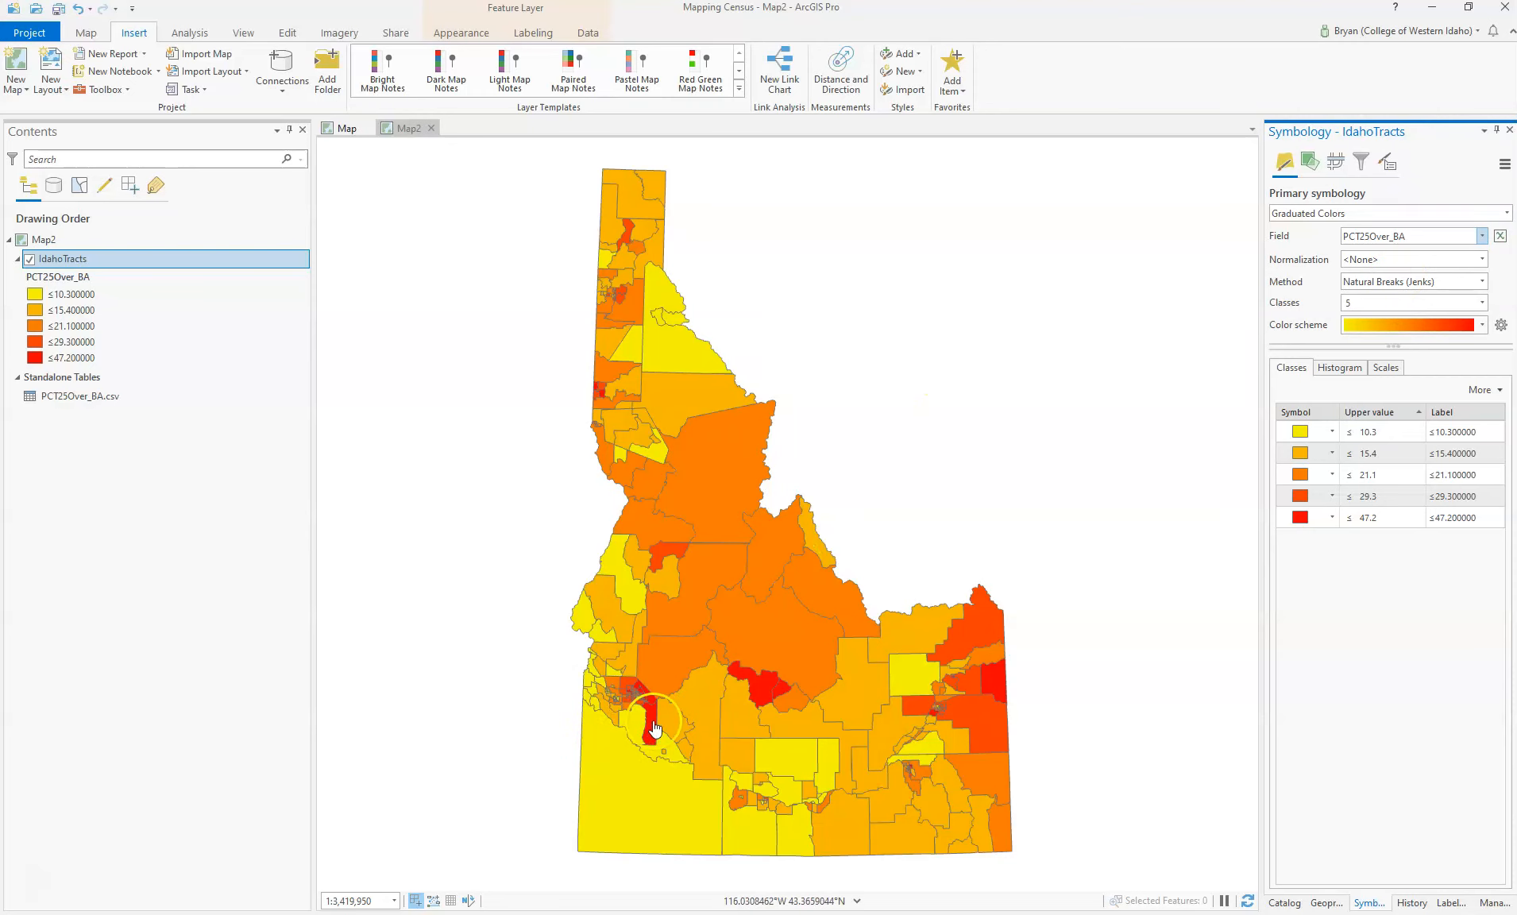
Step: Examine the pattern of PCT25Over_BA classes across the Idaho tracts, both close up in the southwest and statewide
scroll(654, 729, "up", 5)
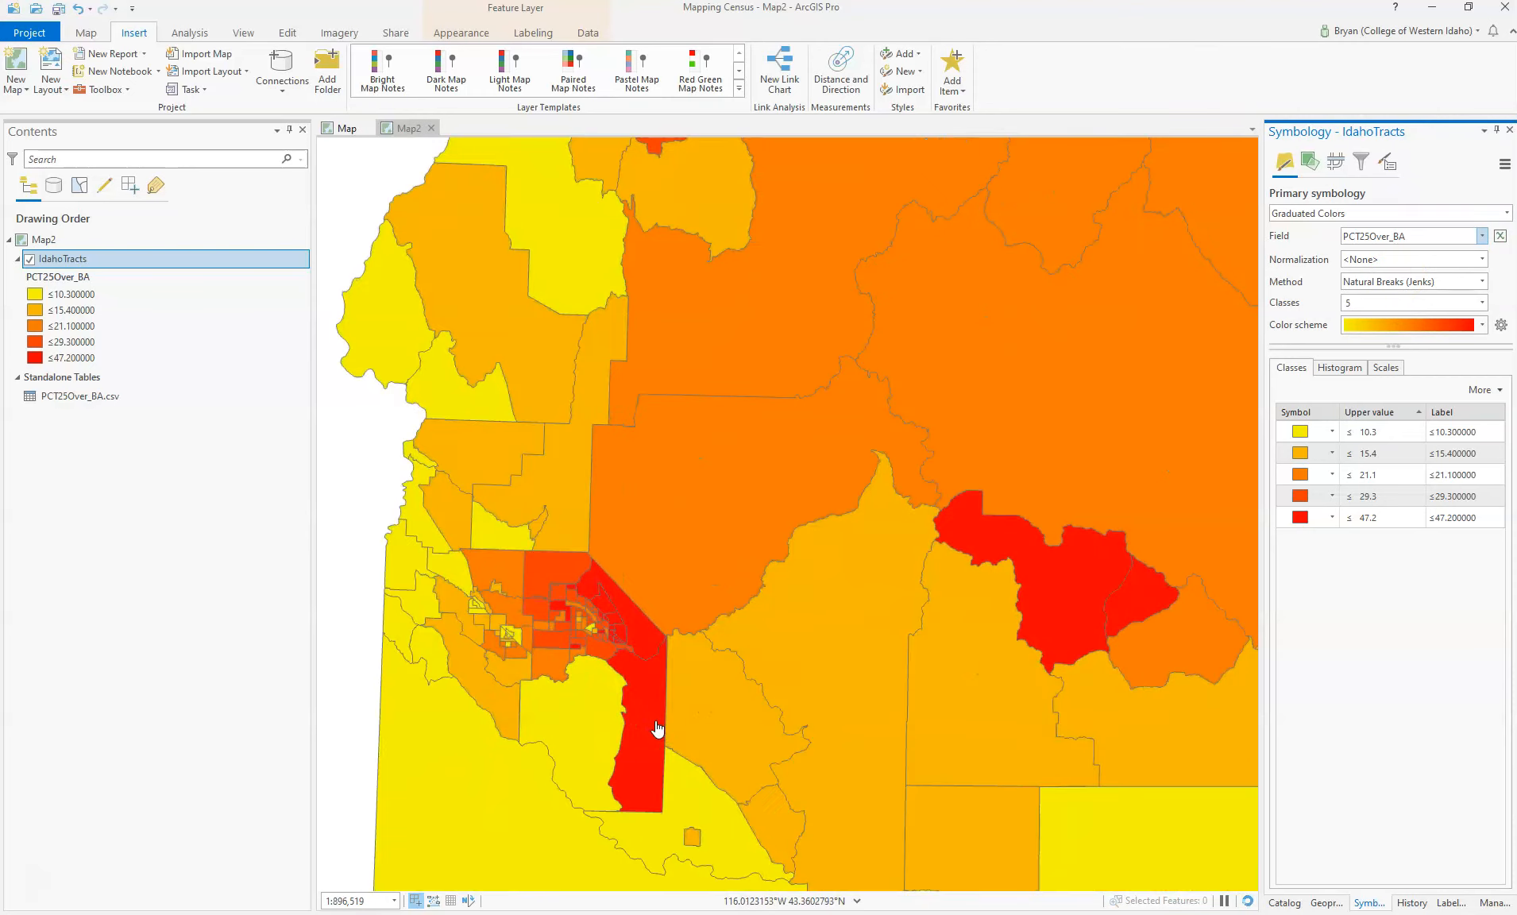
scroll(654, 720, "up", 2)
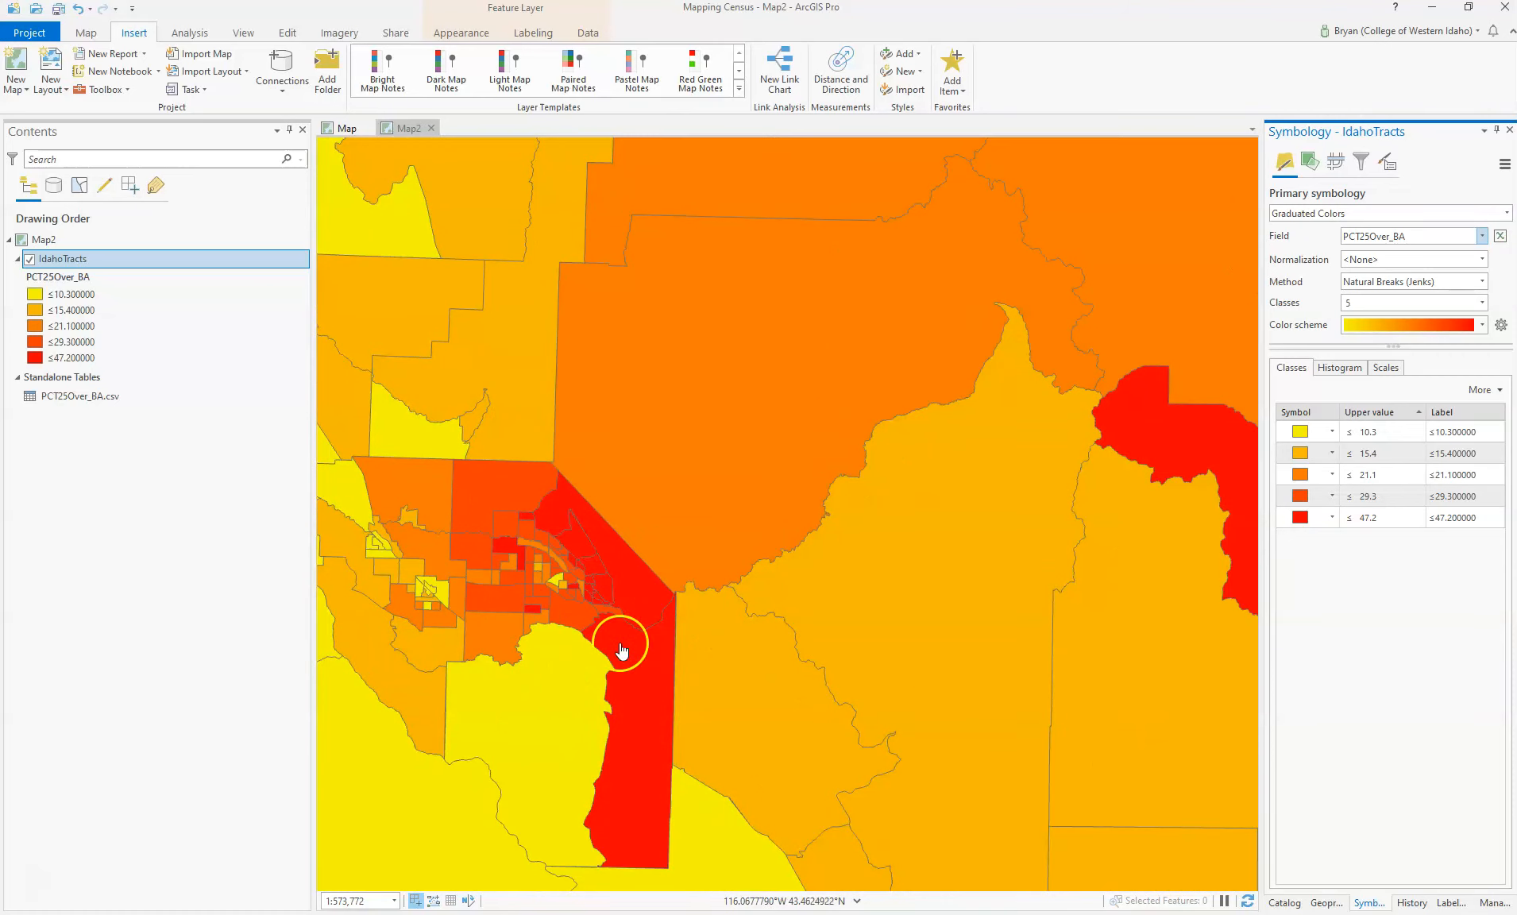
scroll(603, 806, "down", 3)
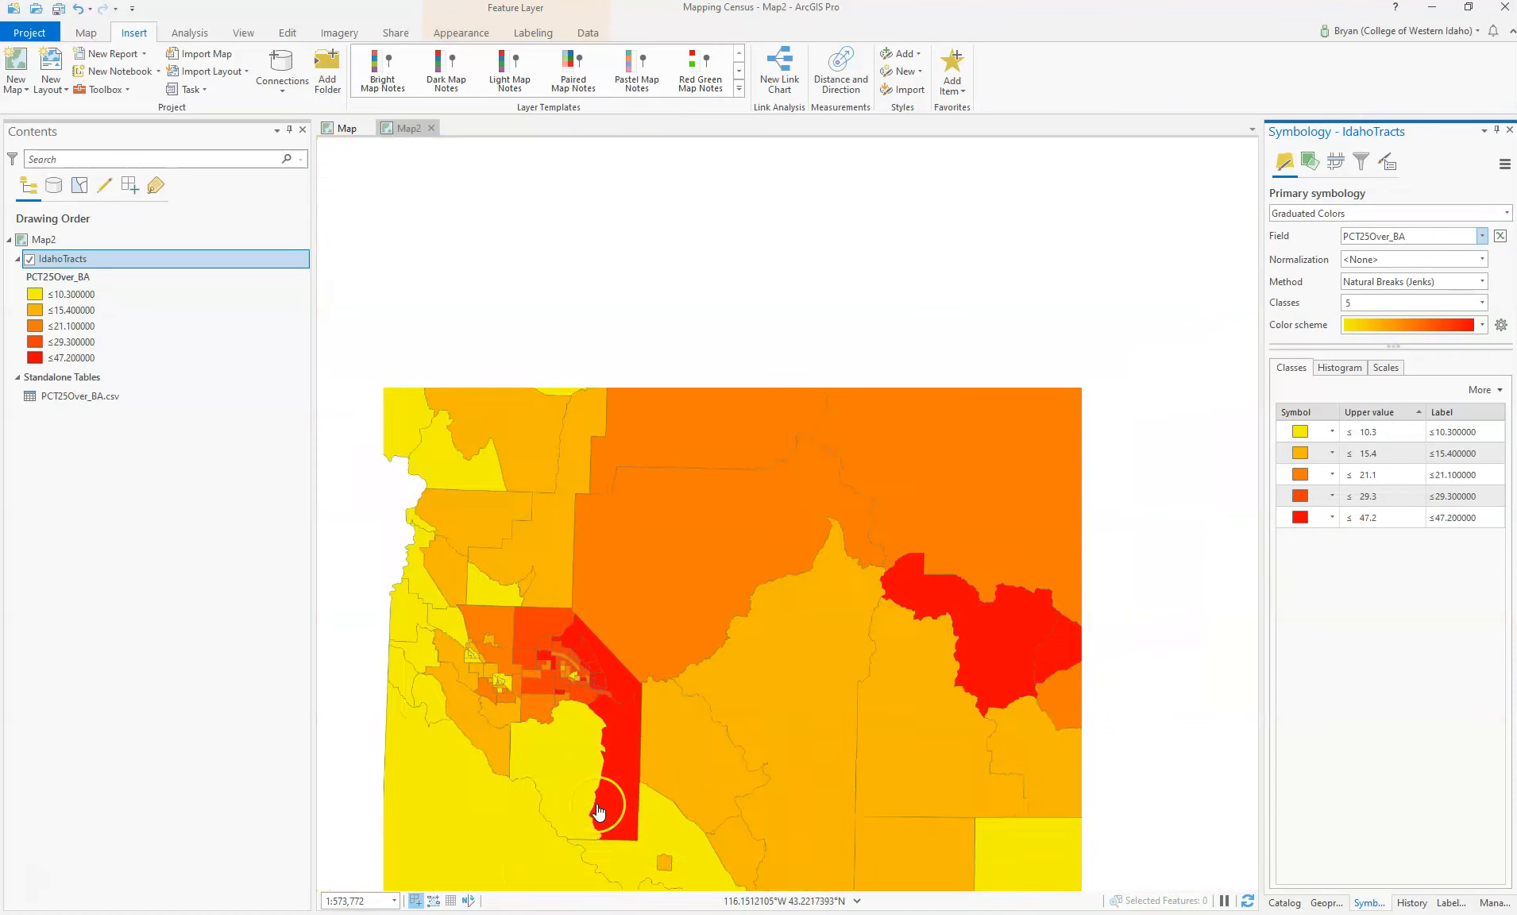
left_click(880, 695)
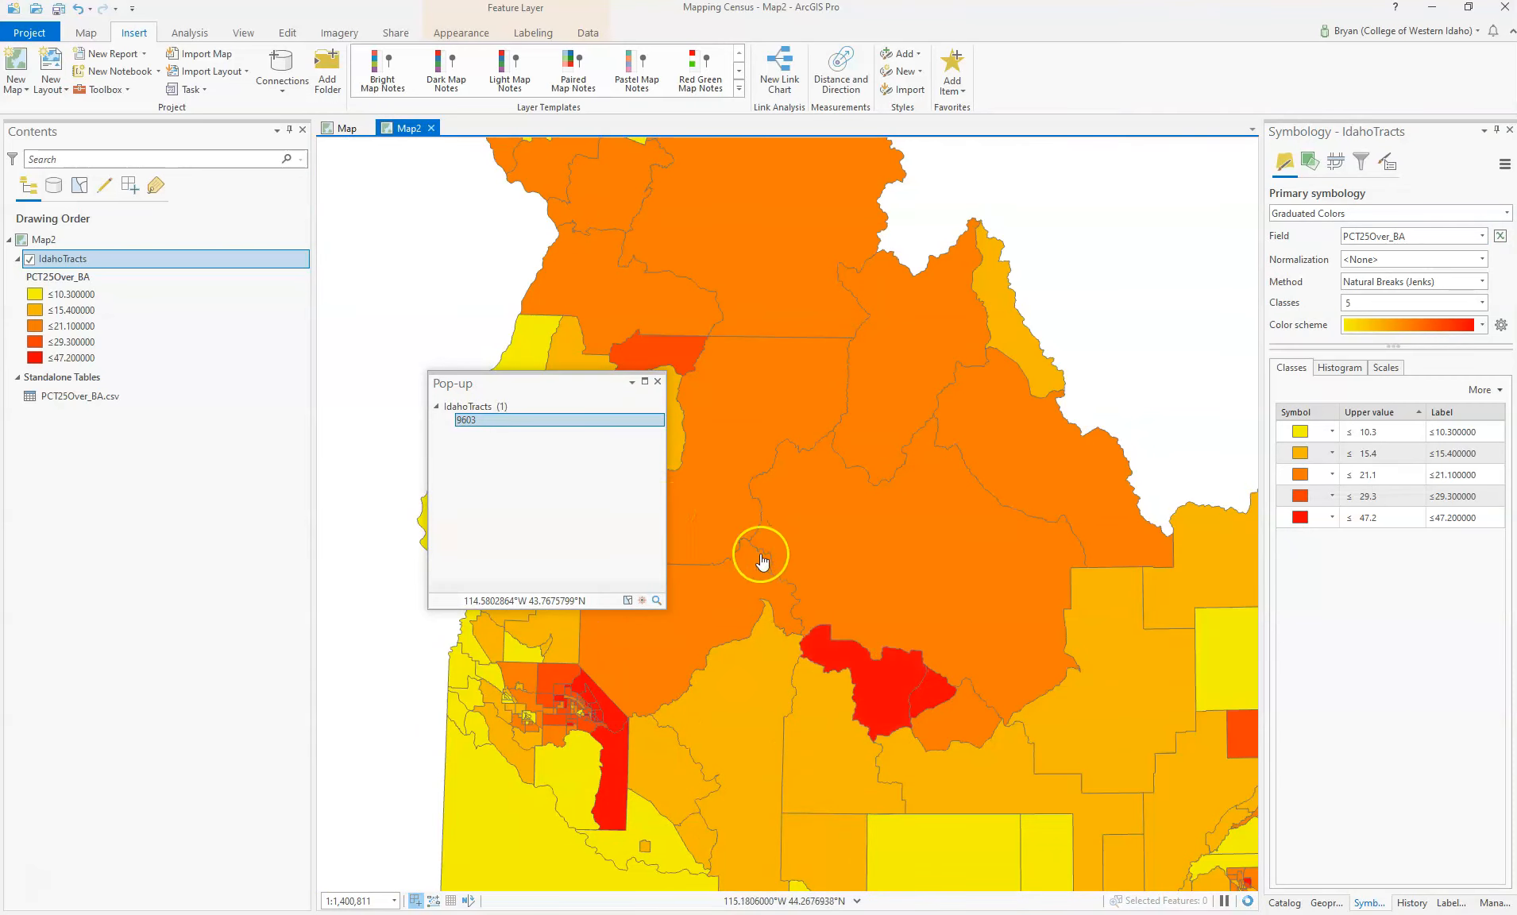
left_click(658, 382)
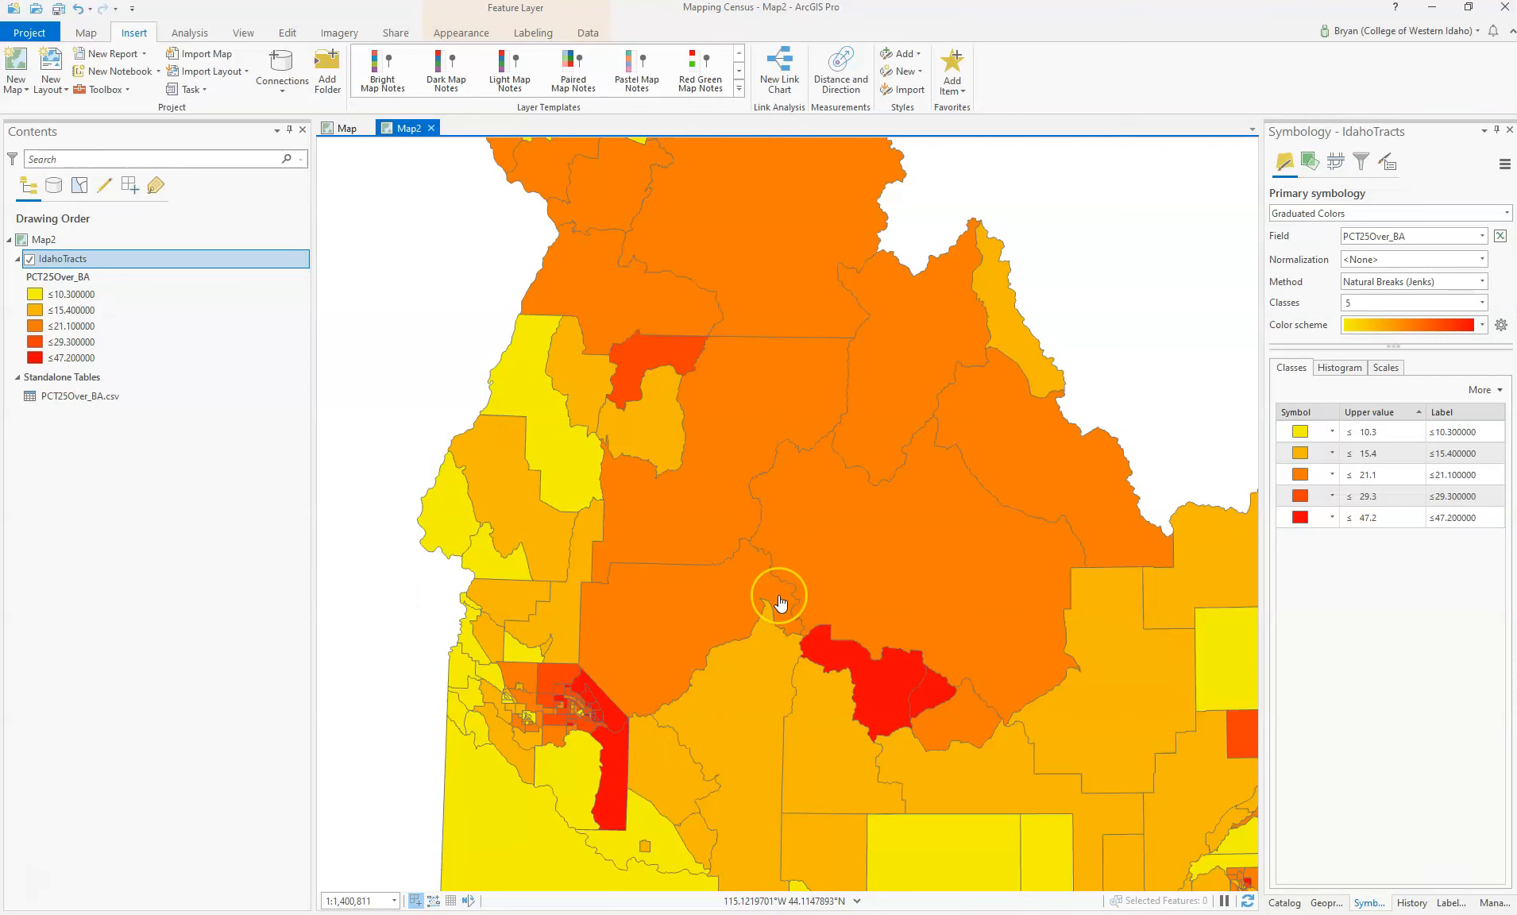
scroll(779, 606, "down", 1)
scroll(780, 604, "down", 1)
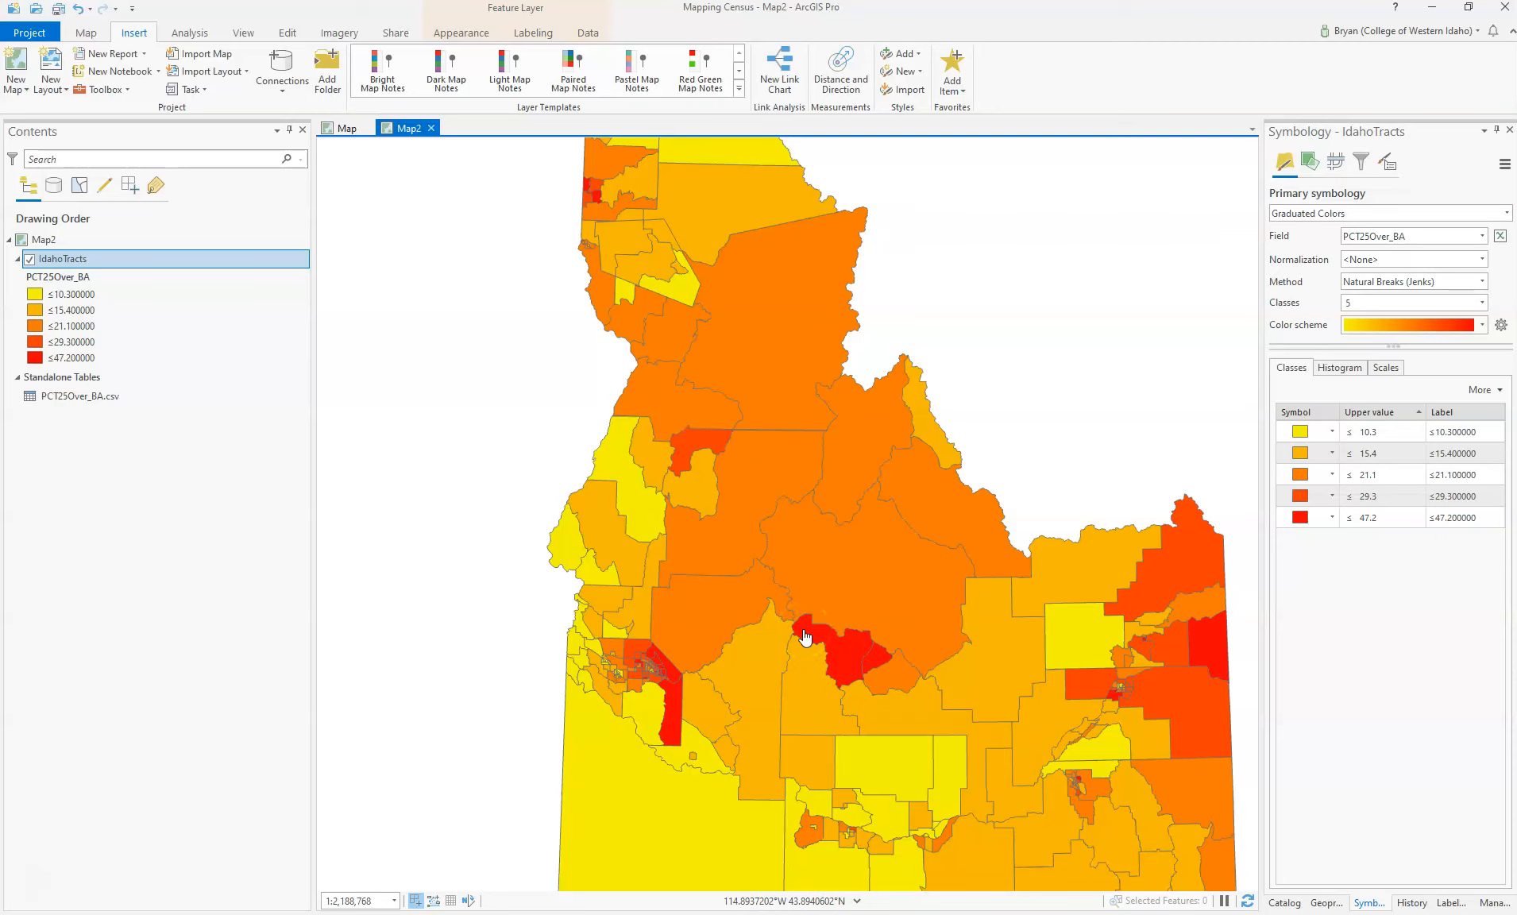
scroll(824, 641, "down", 3)
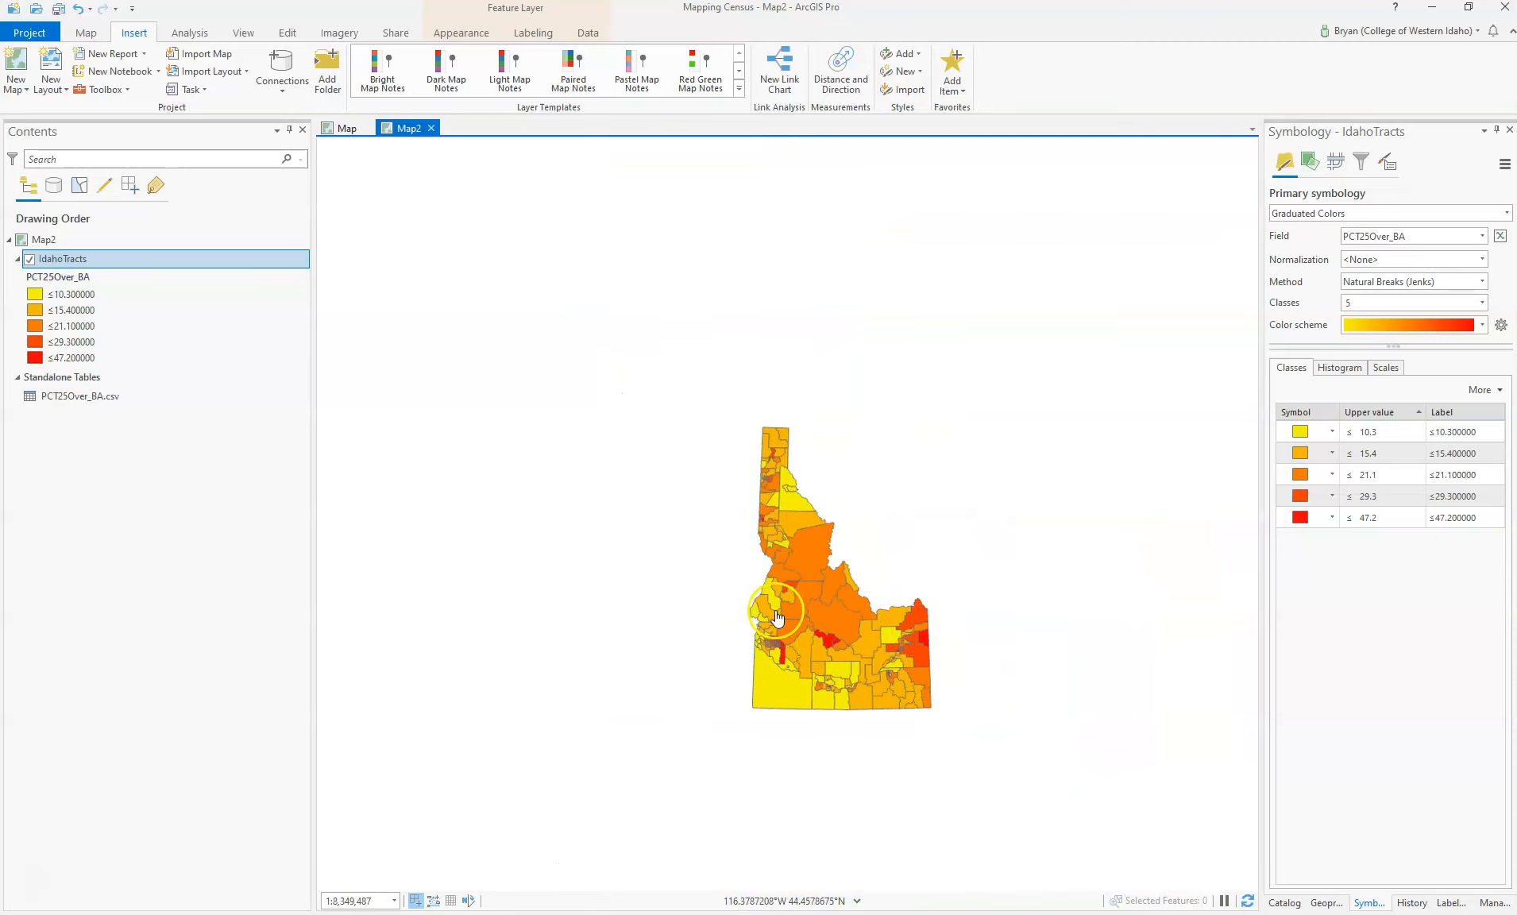